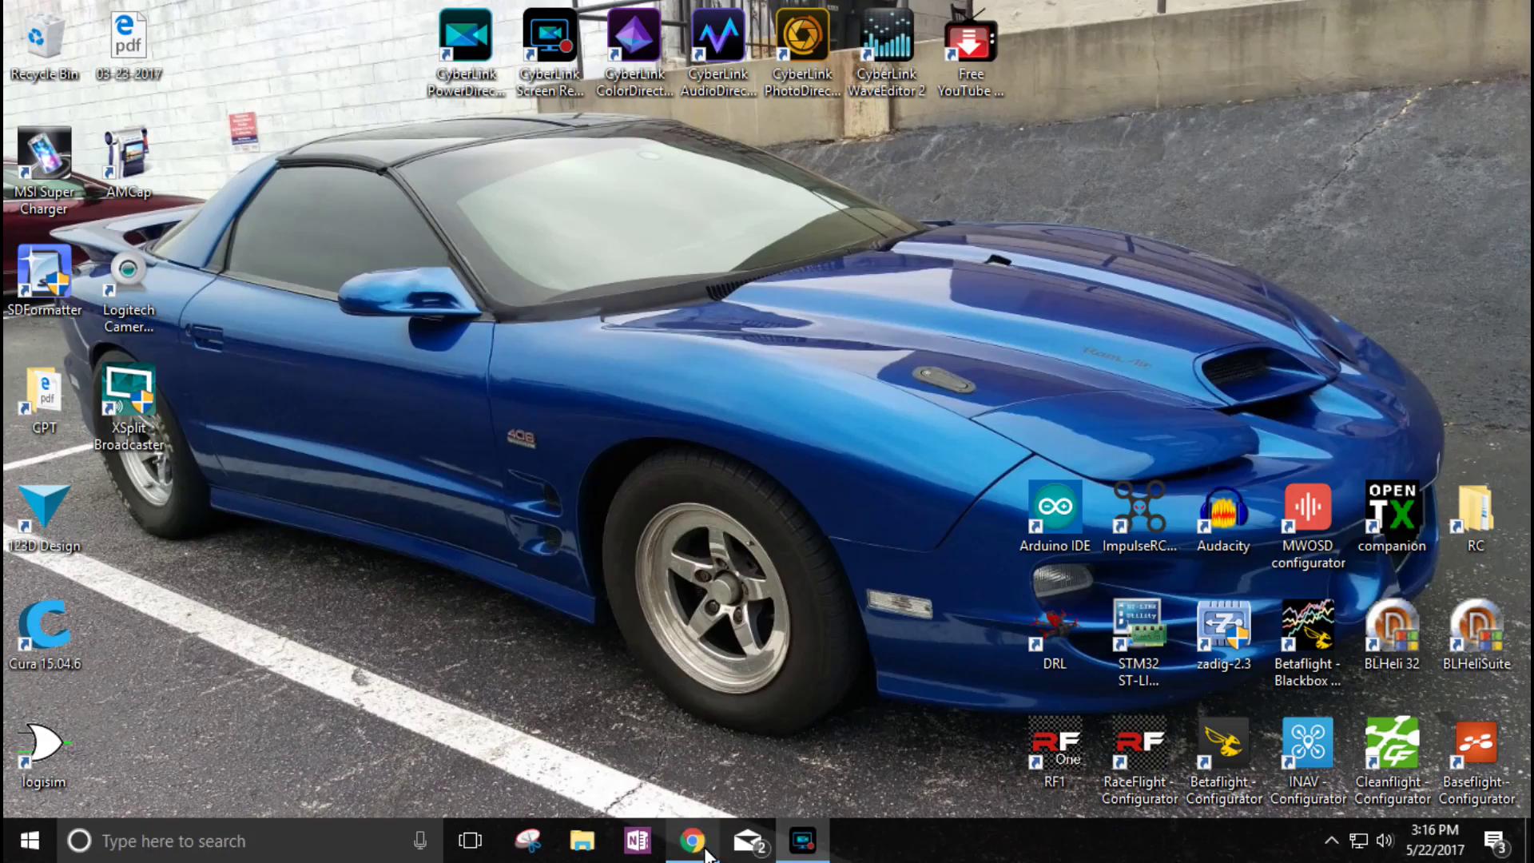
# Launch BLHeliSuite and BLHeliSuite32 in turn from the desktop to compare their ESC setup screens, closing each one.
pyautogui.click(703, 840)
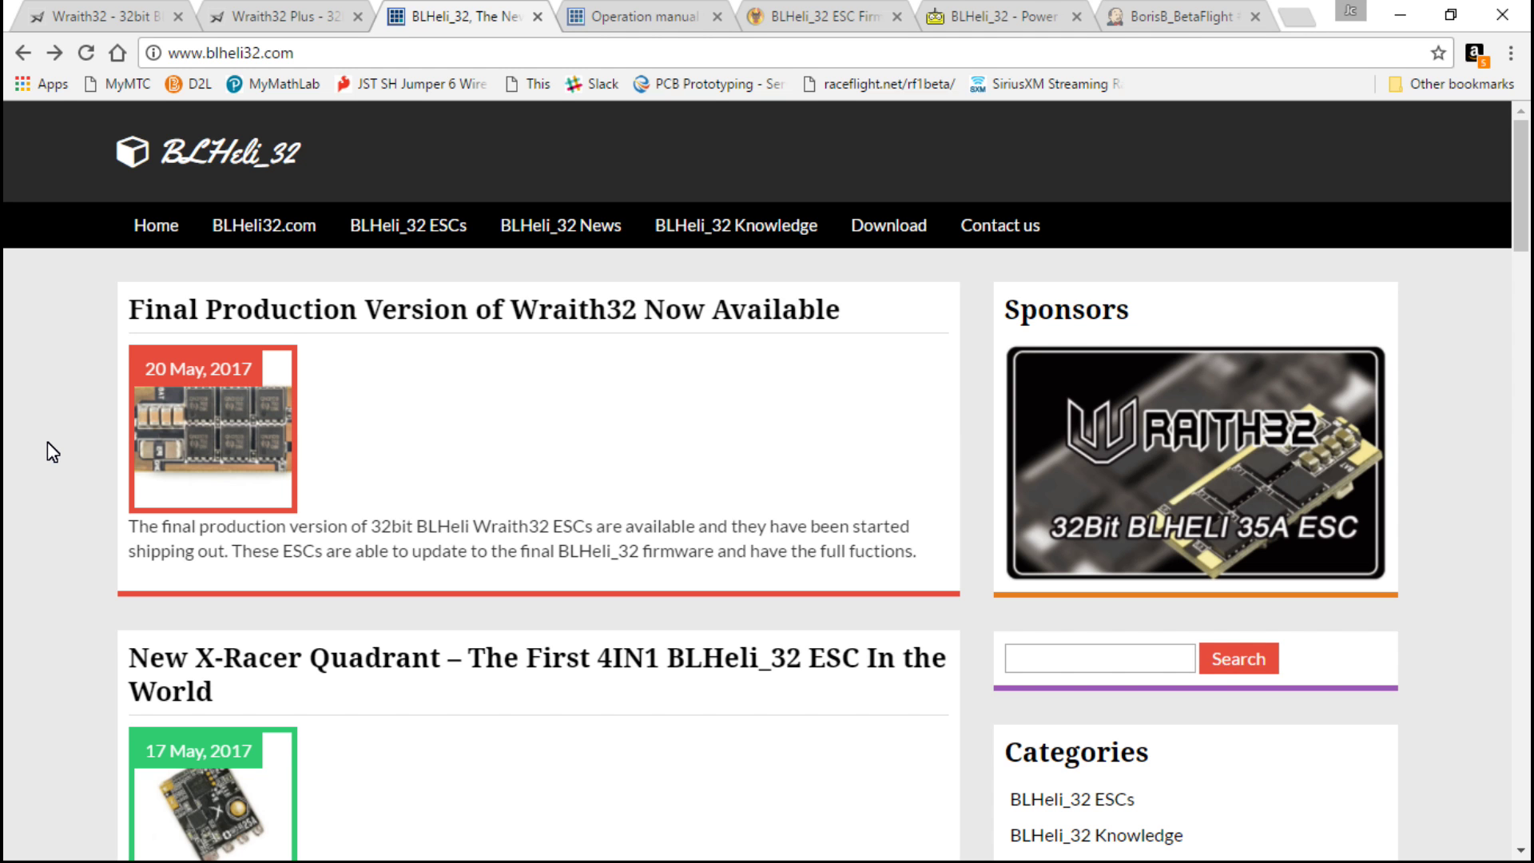
pyautogui.click(1400, 15)
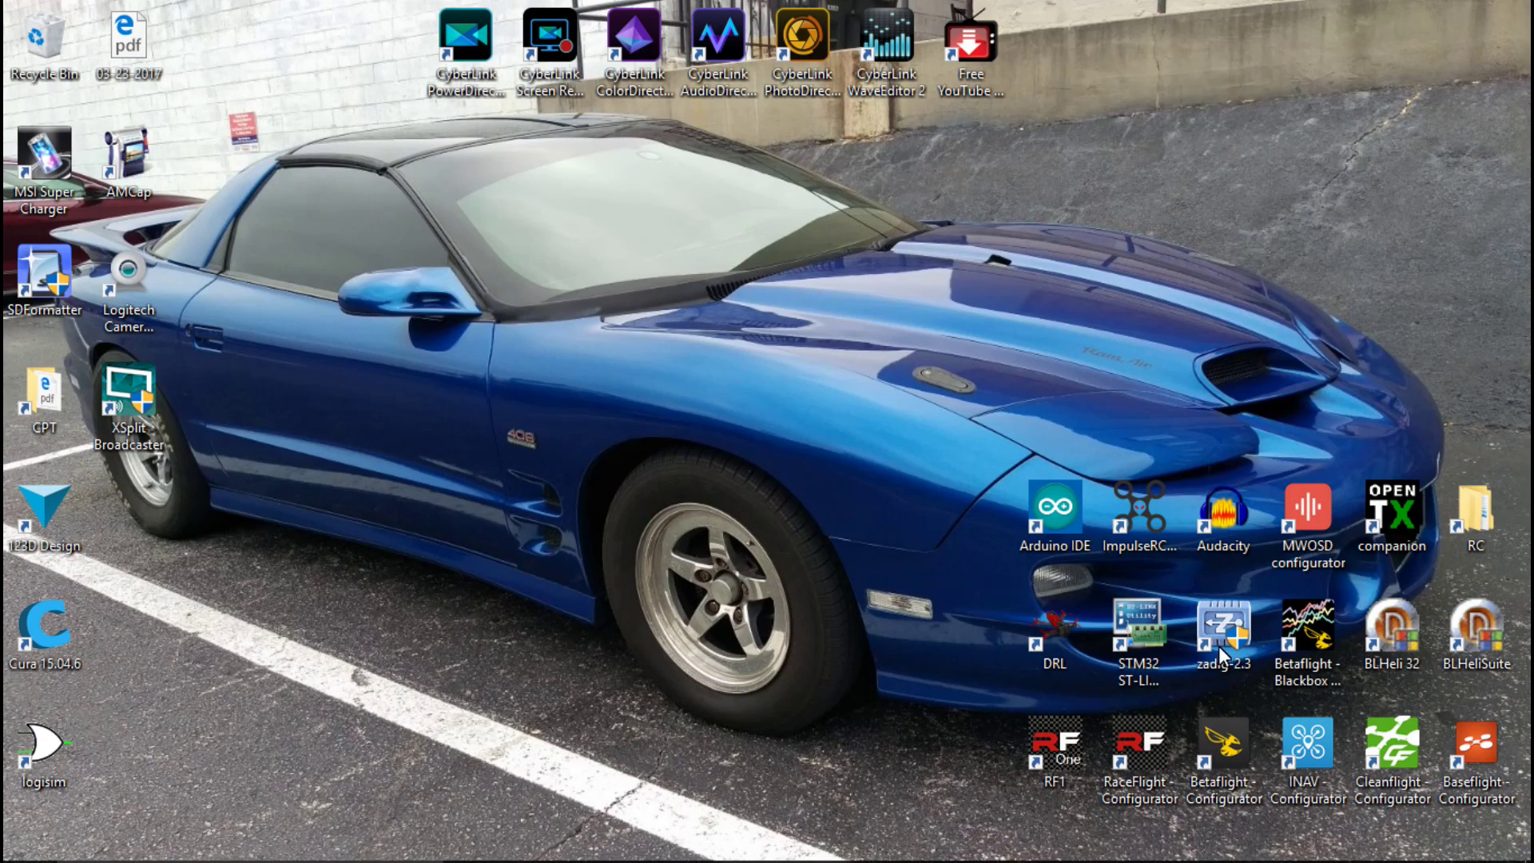
pyautogui.doubleClick(1481, 641)
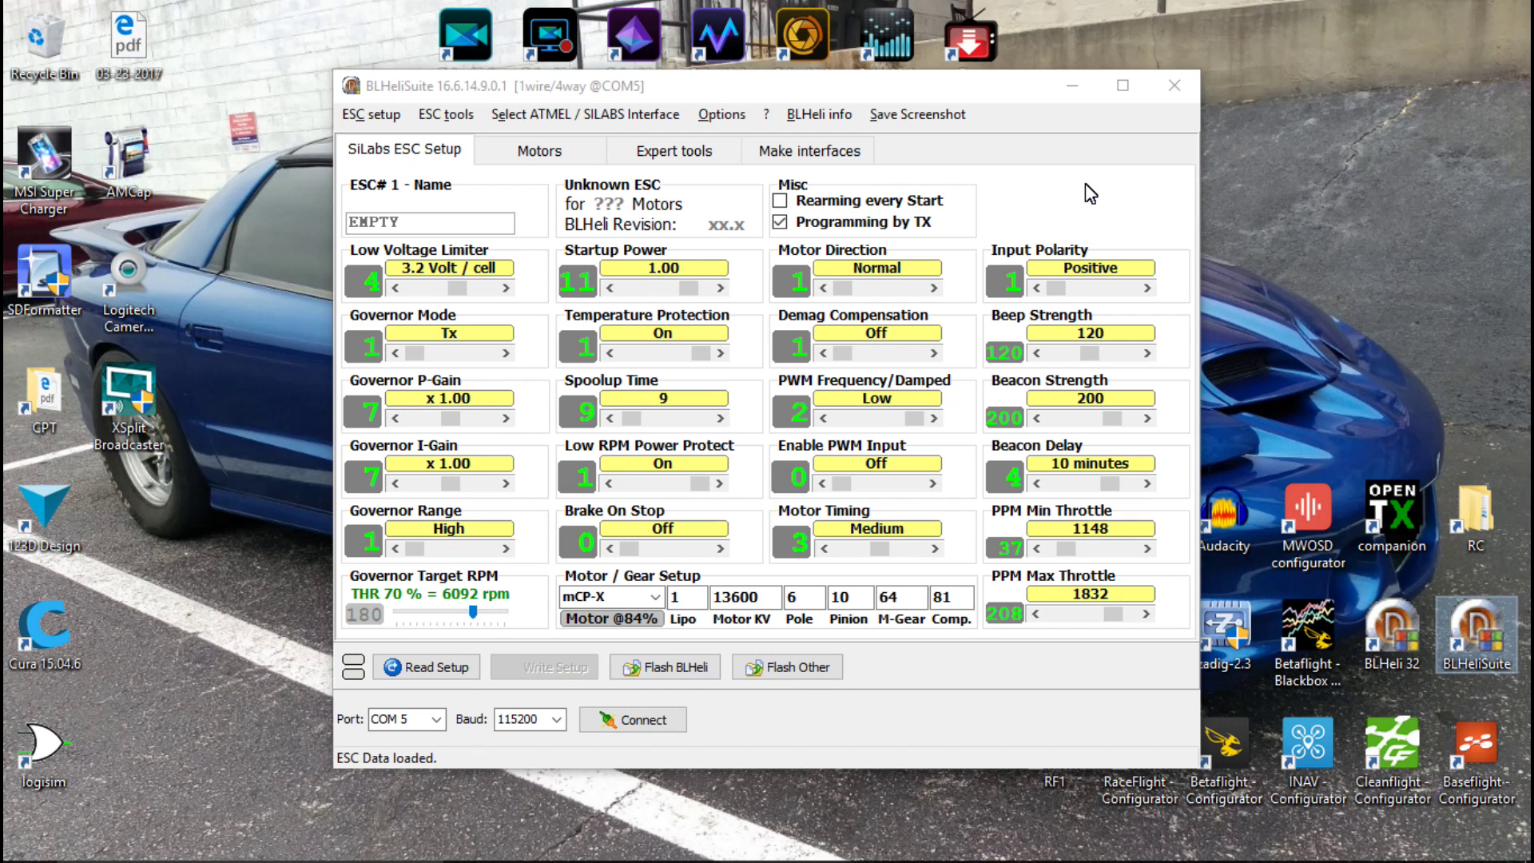
pyautogui.click(1174, 86)
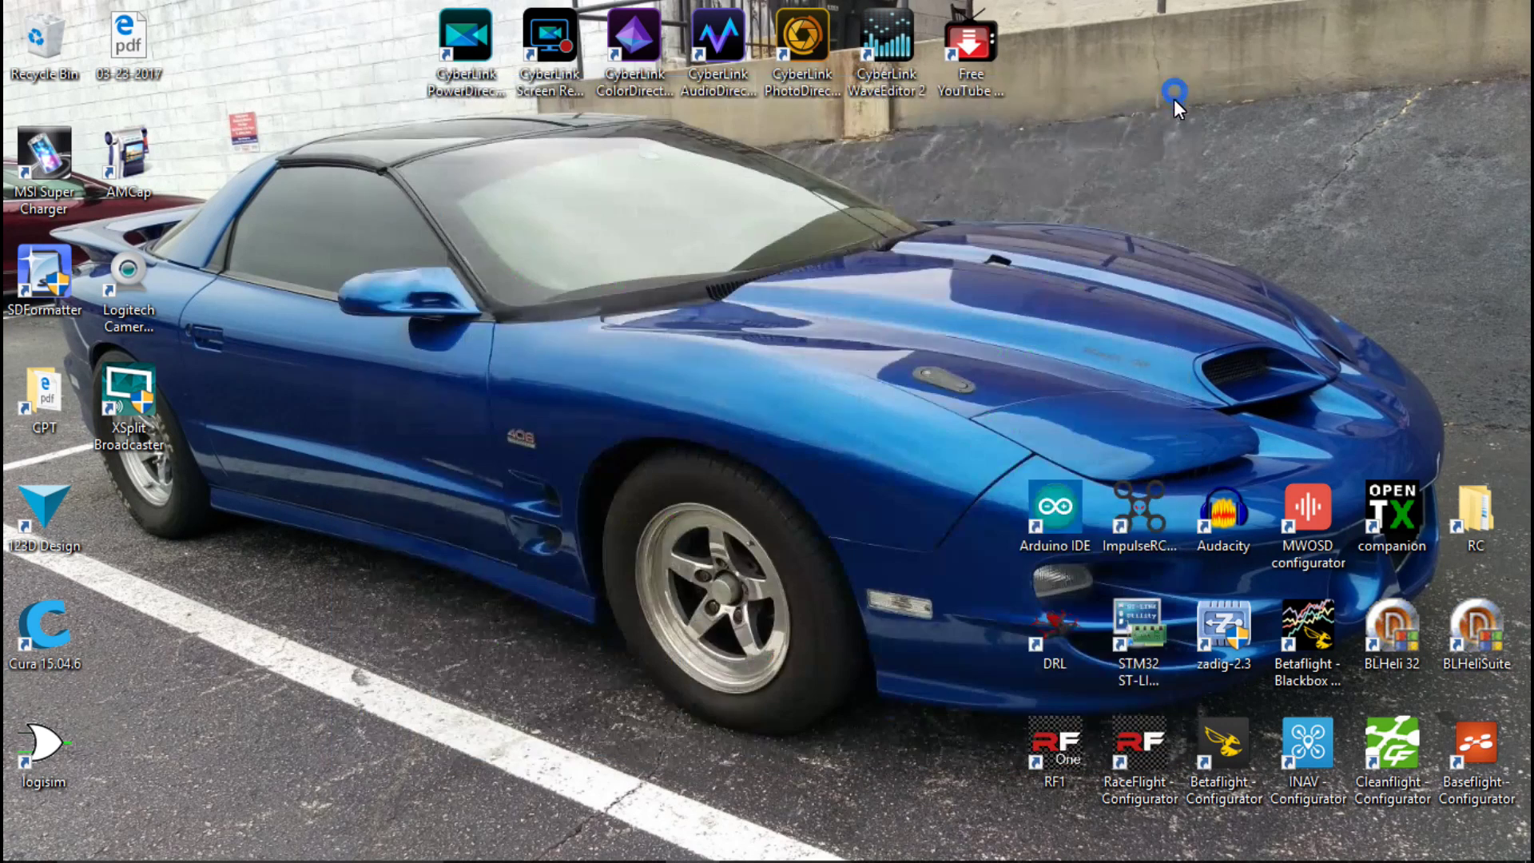
pyautogui.doubleClick(1393, 636)
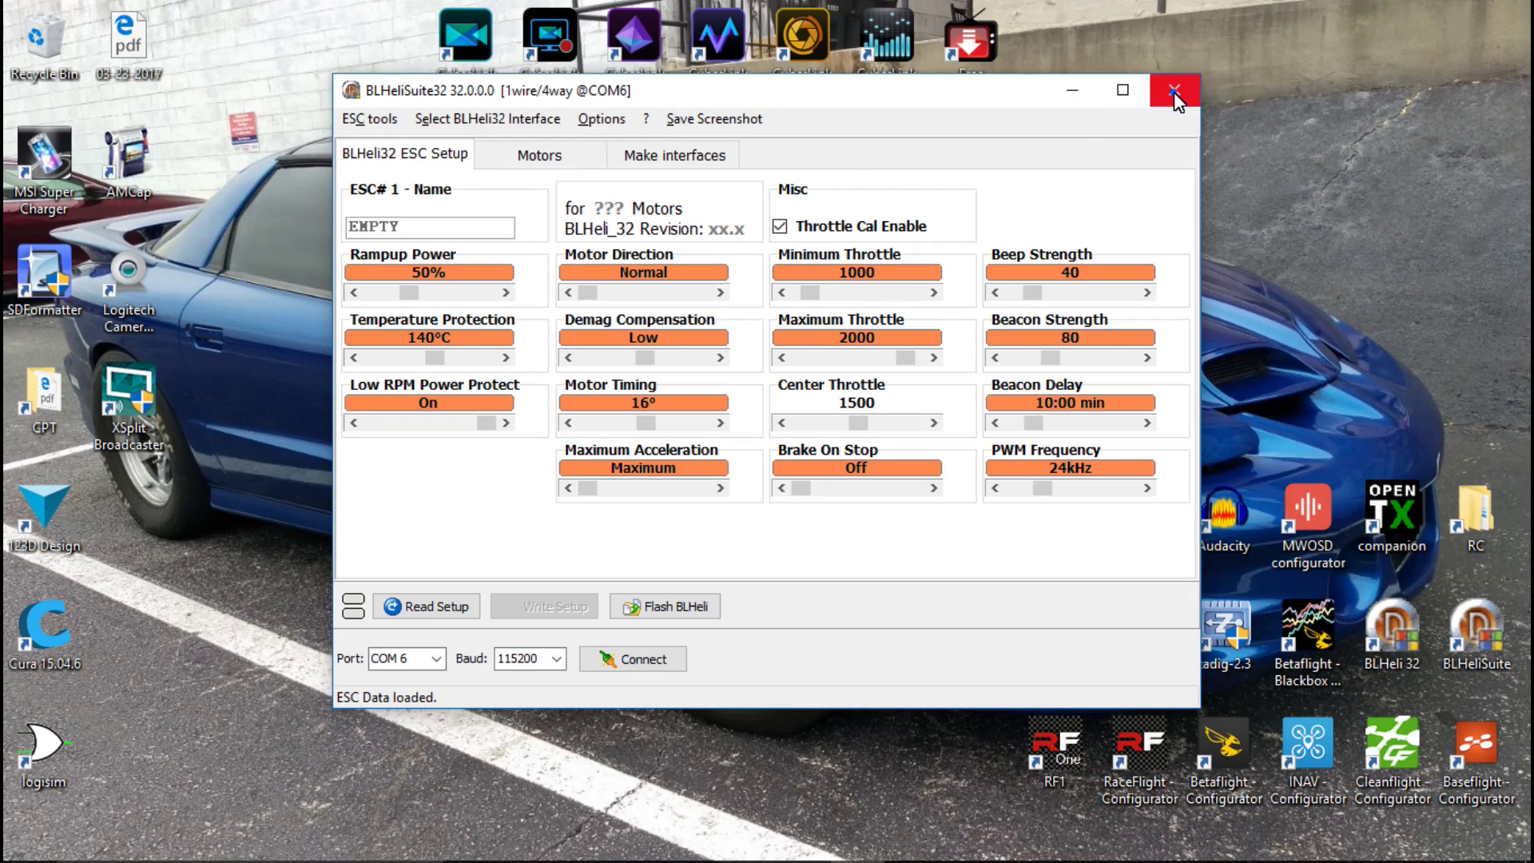
pyautogui.click(1172, 90)
# Switch to Chrome and view the Airbot shop pages of the Wraith32 and Wraith32 Plus ESCs.
pyautogui.click(701, 846)
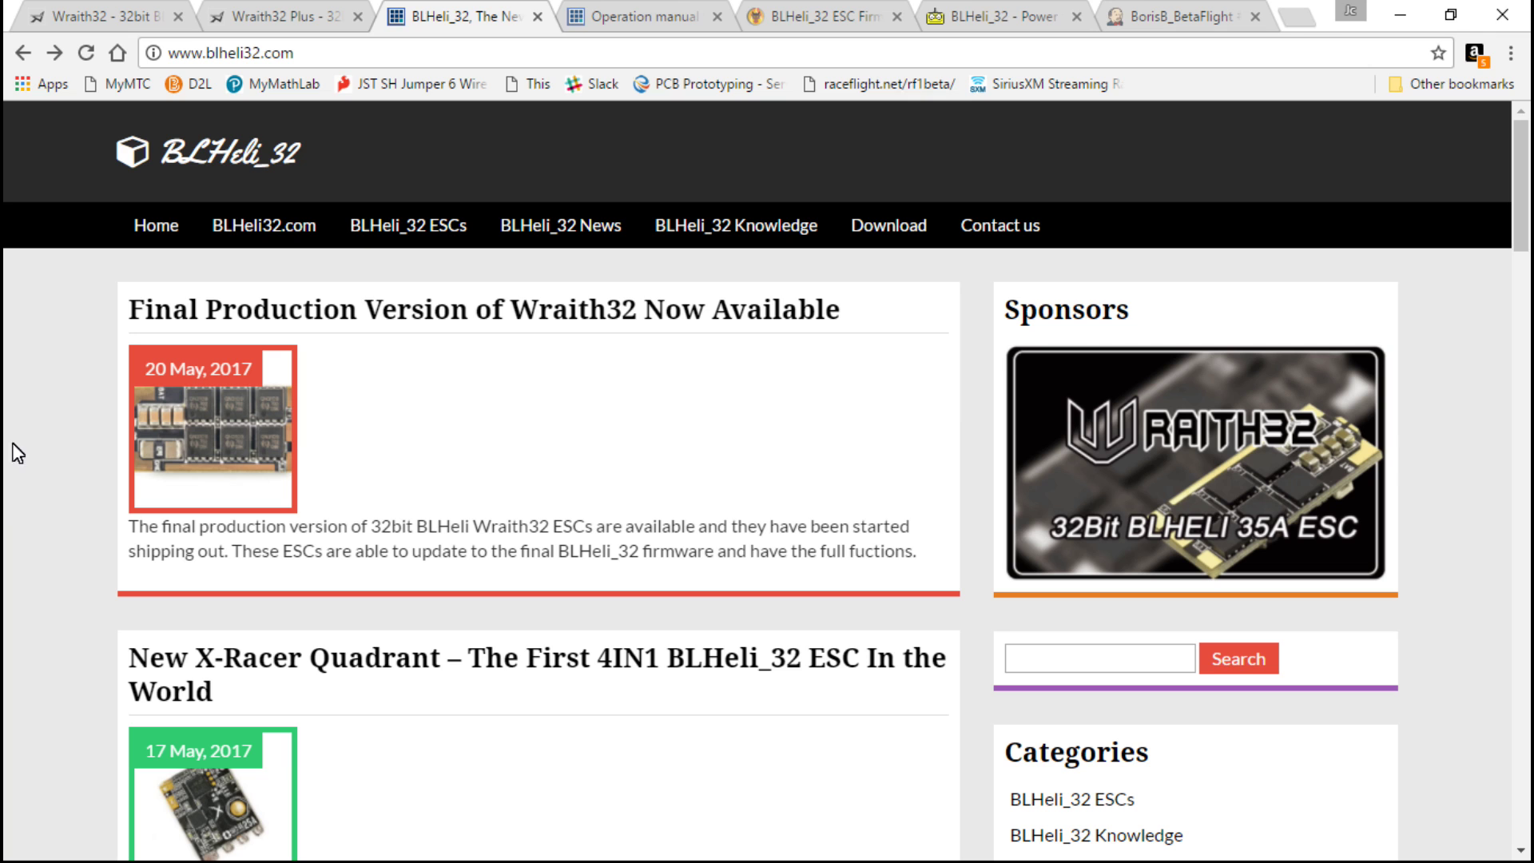
pyautogui.click(80, 15)
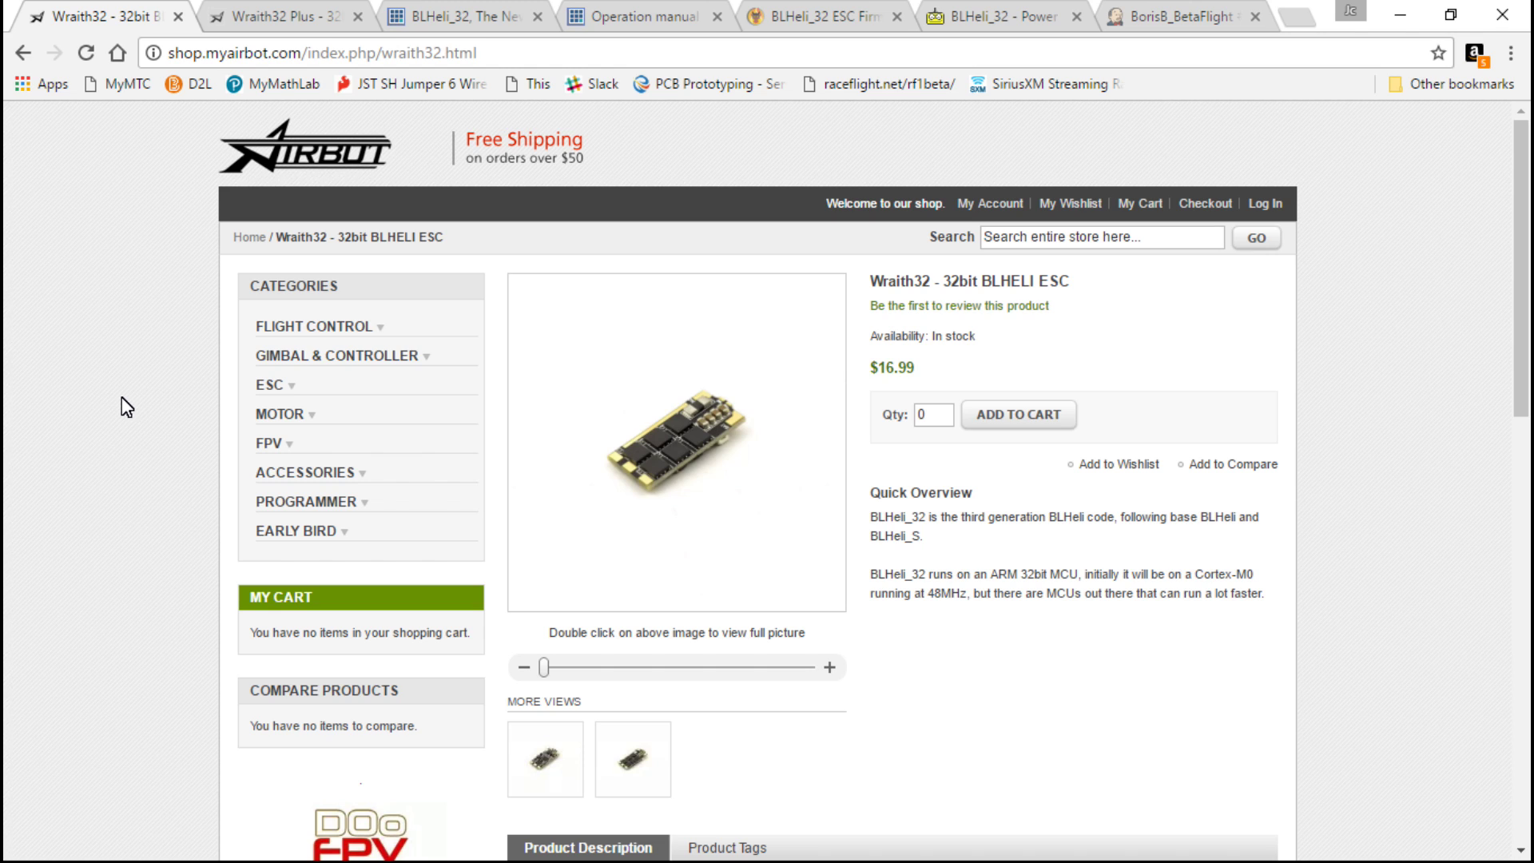
pyautogui.click(274, 21)
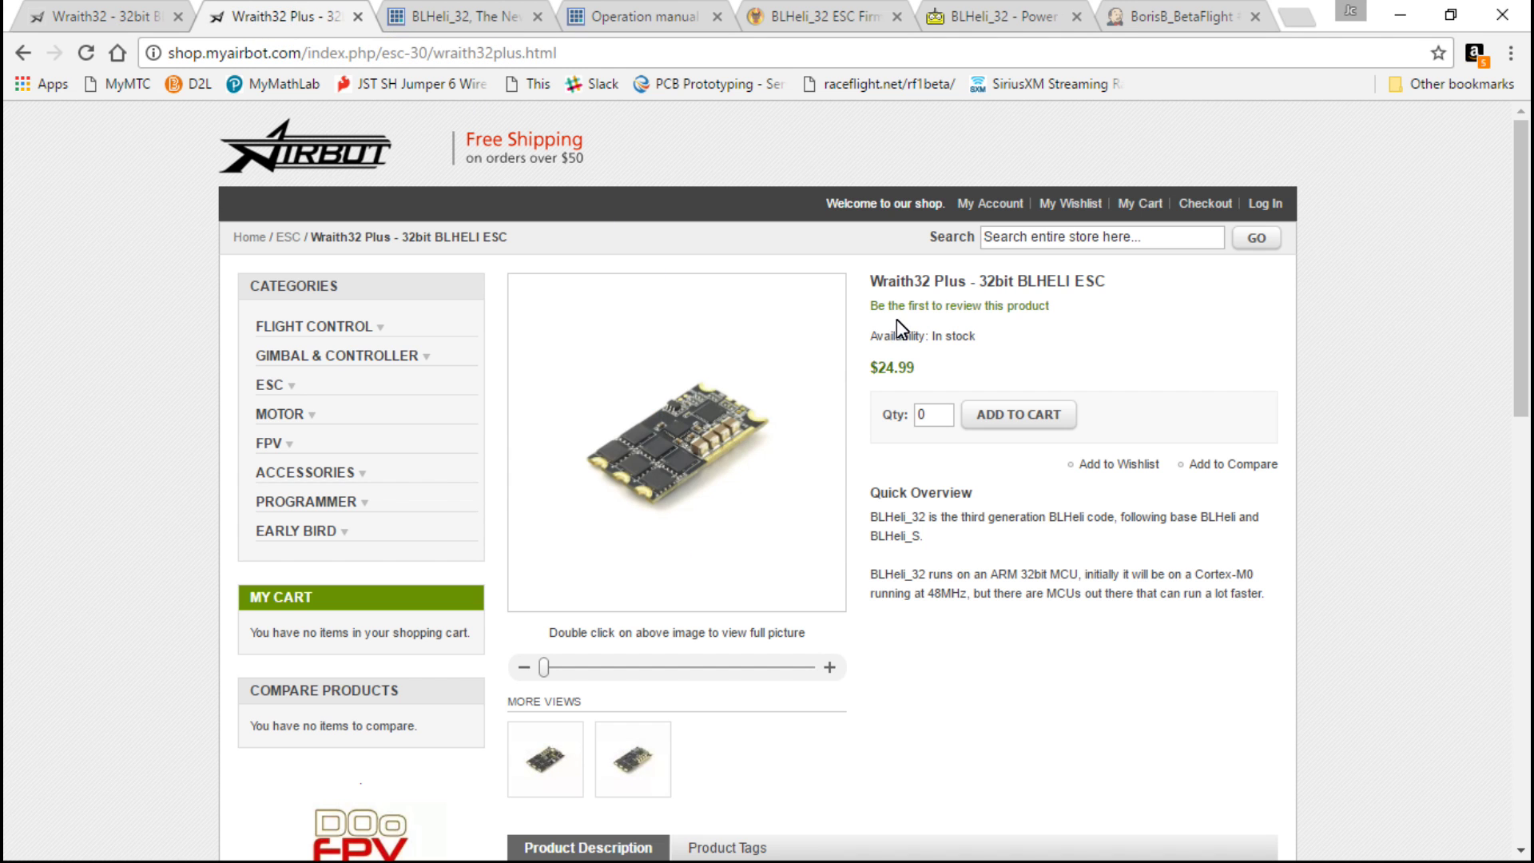
# Examine the Features list on the Wraith32 product page for its LiPo input and current rating.
pyautogui.click(99, 12)
pyautogui.scroll(-10, 789, 631)
pyautogui.scroll(-3, 791, 635)
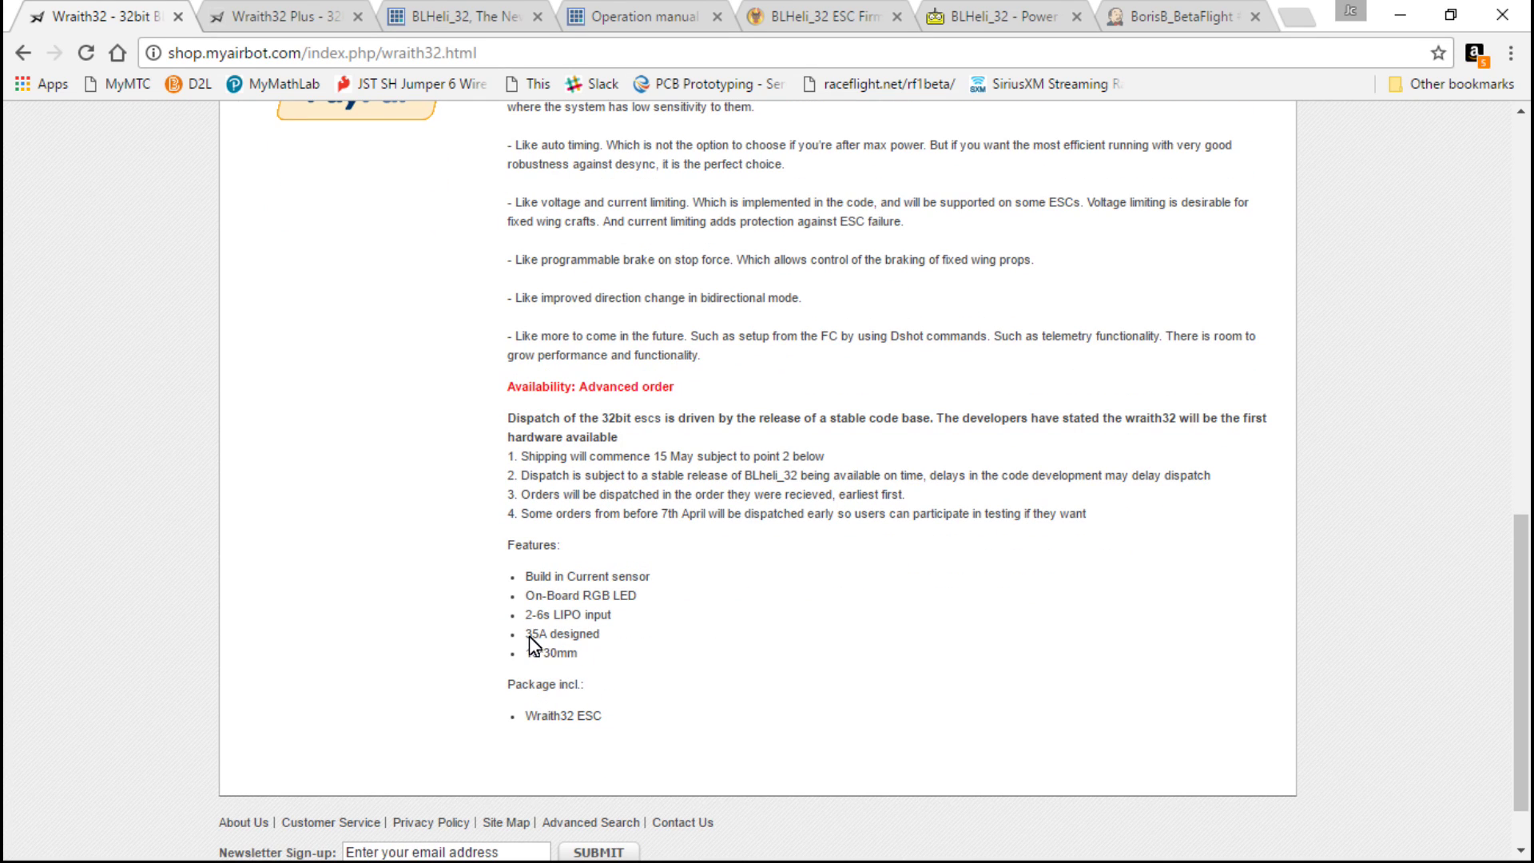
pyautogui.moveTo(529, 634); pyautogui.dragTo(553, 615)
# Examine the Features list on the Wraith32 Plus product page for its LiPo input and current rating.
pyautogui.click(291, 16)
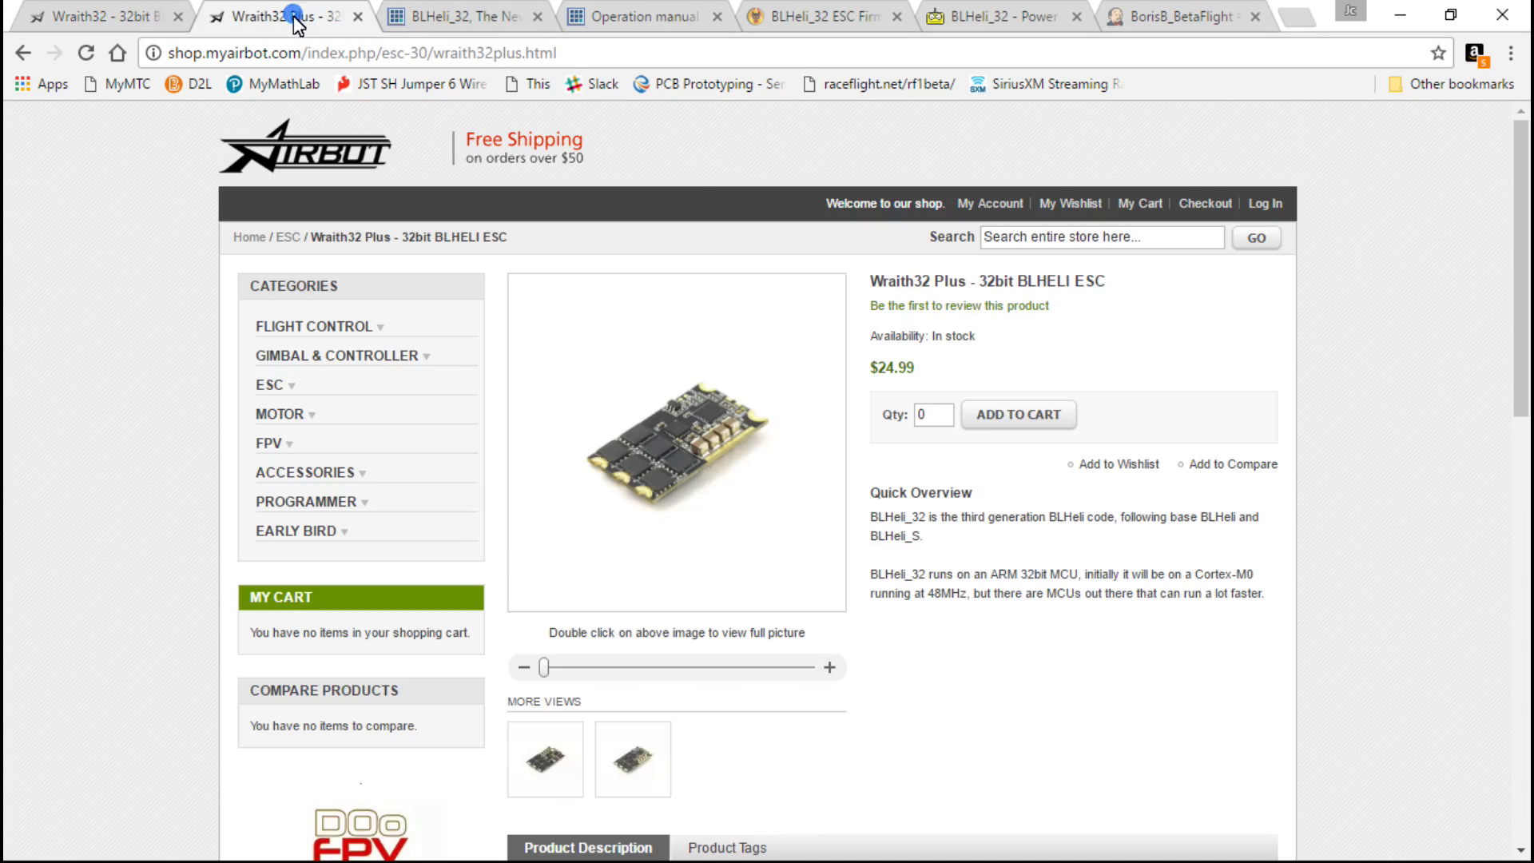
pyautogui.scroll(-12, 116, 645)
pyautogui.scroll(-3, 115, 646)
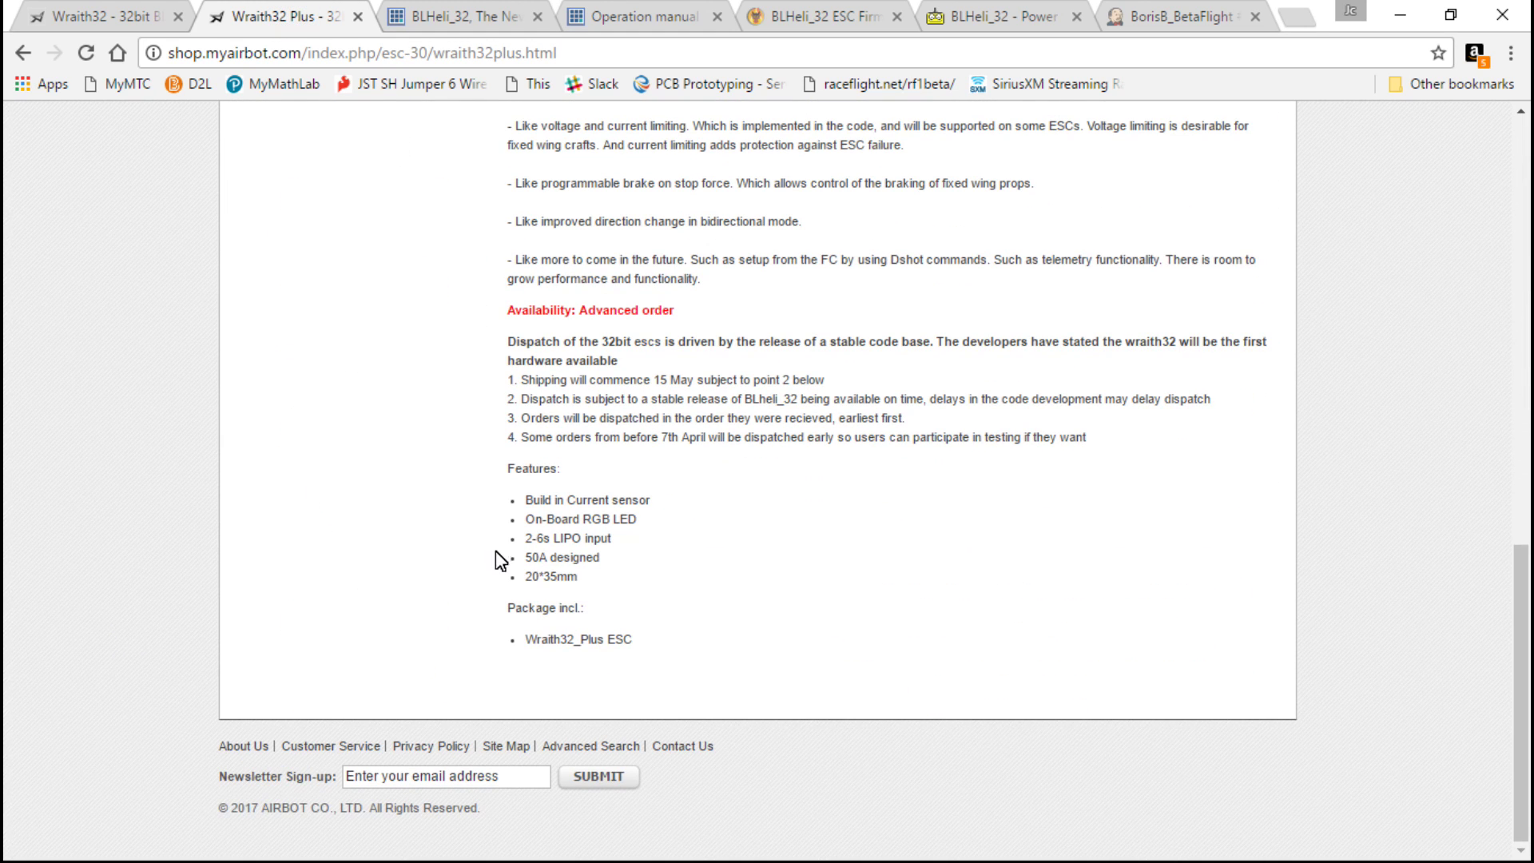
pyautogui.moveTo(524, 540); pyautogui.dragTo(579, 560)
# Return to the Wraith32 product page, review its description and highlight the price.
pyautogui.hotkey('ctrl', 'shift', 'Tab')
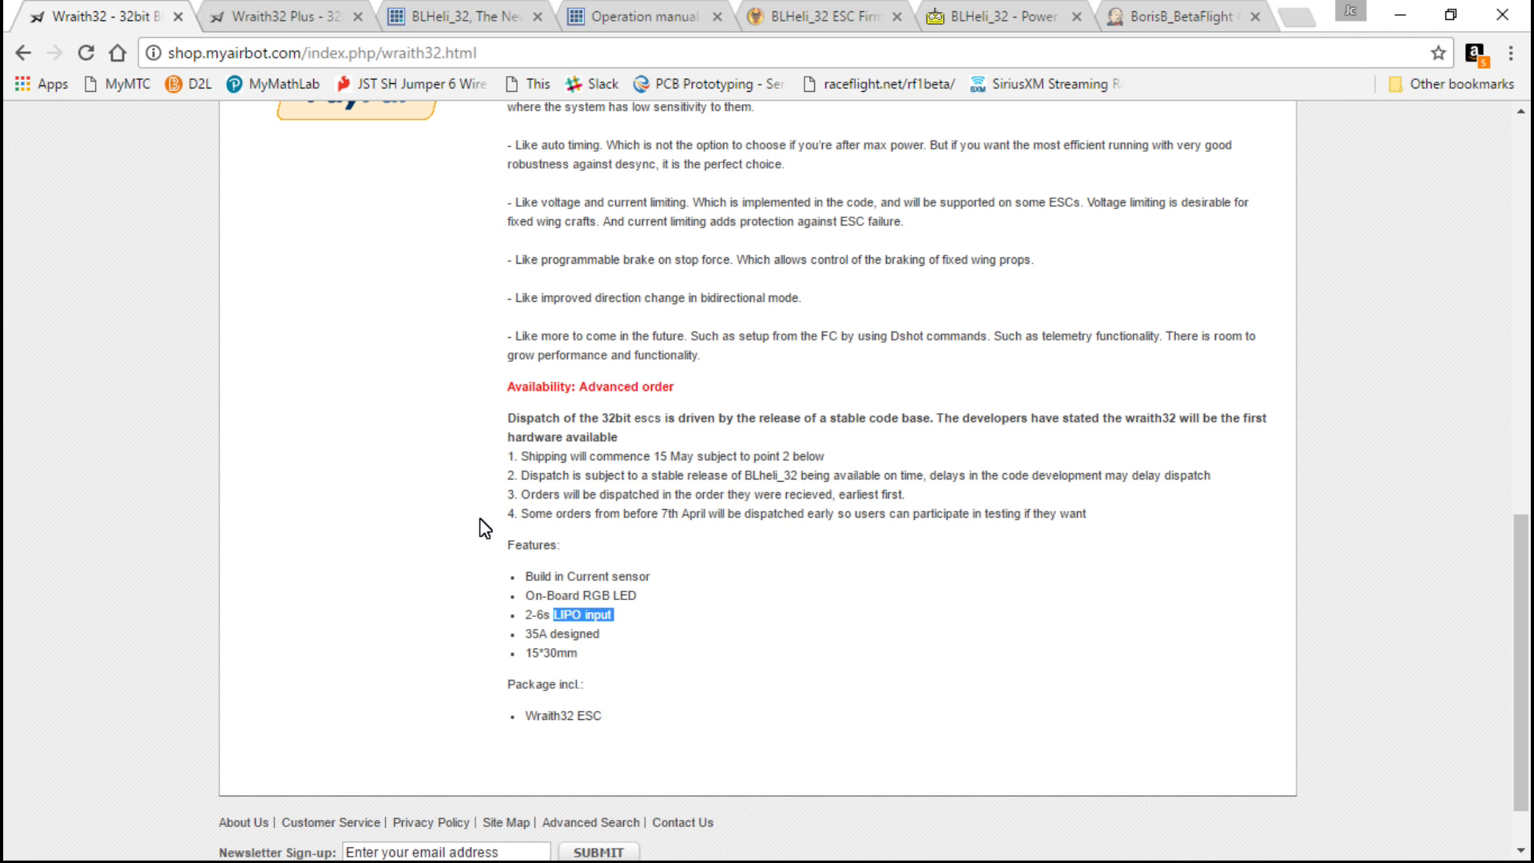
pyautogui.scroll(7, 485, 528)
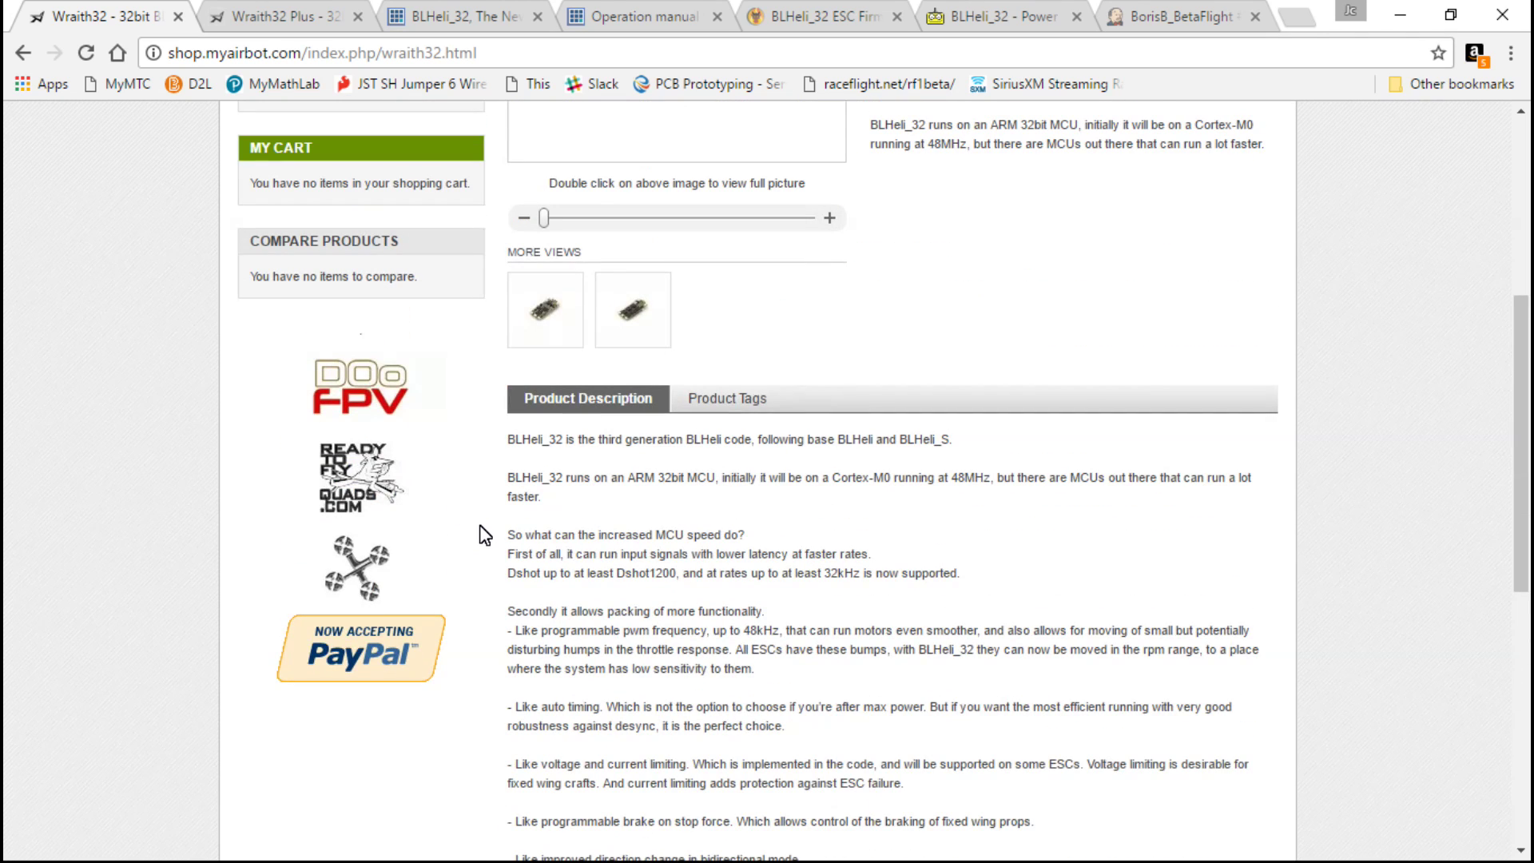
pyautogui.scroll(3, 496, 561)
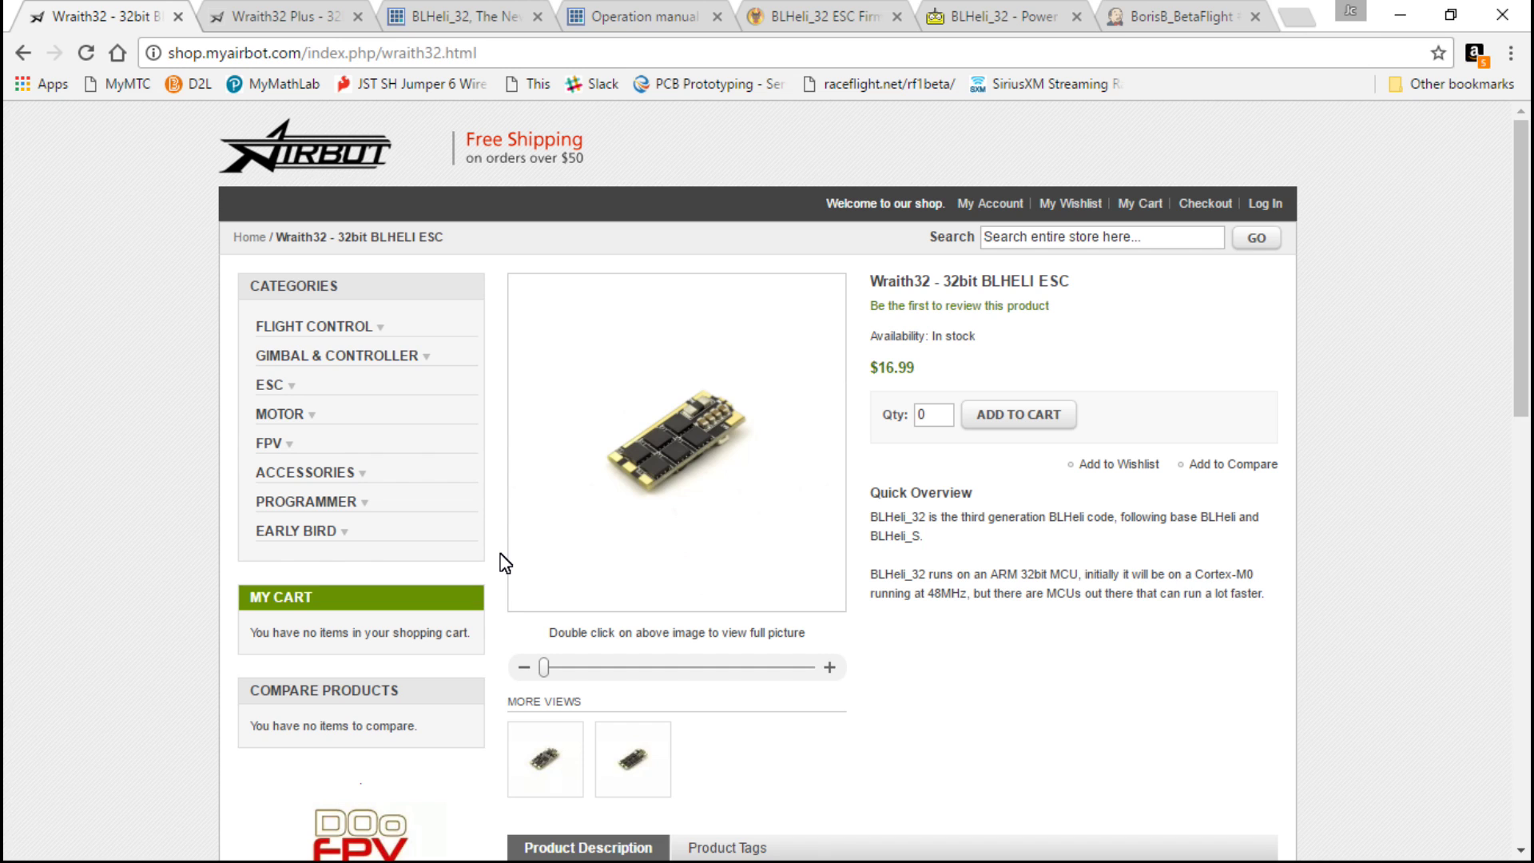
pyautogui.tripleClick(925, 372)
pyautogui.click(925, 372)
# Read what BLHeli_32 is and its benefits in the oscarliang.com firmware overview article.
pyautogui.click(856, 10)
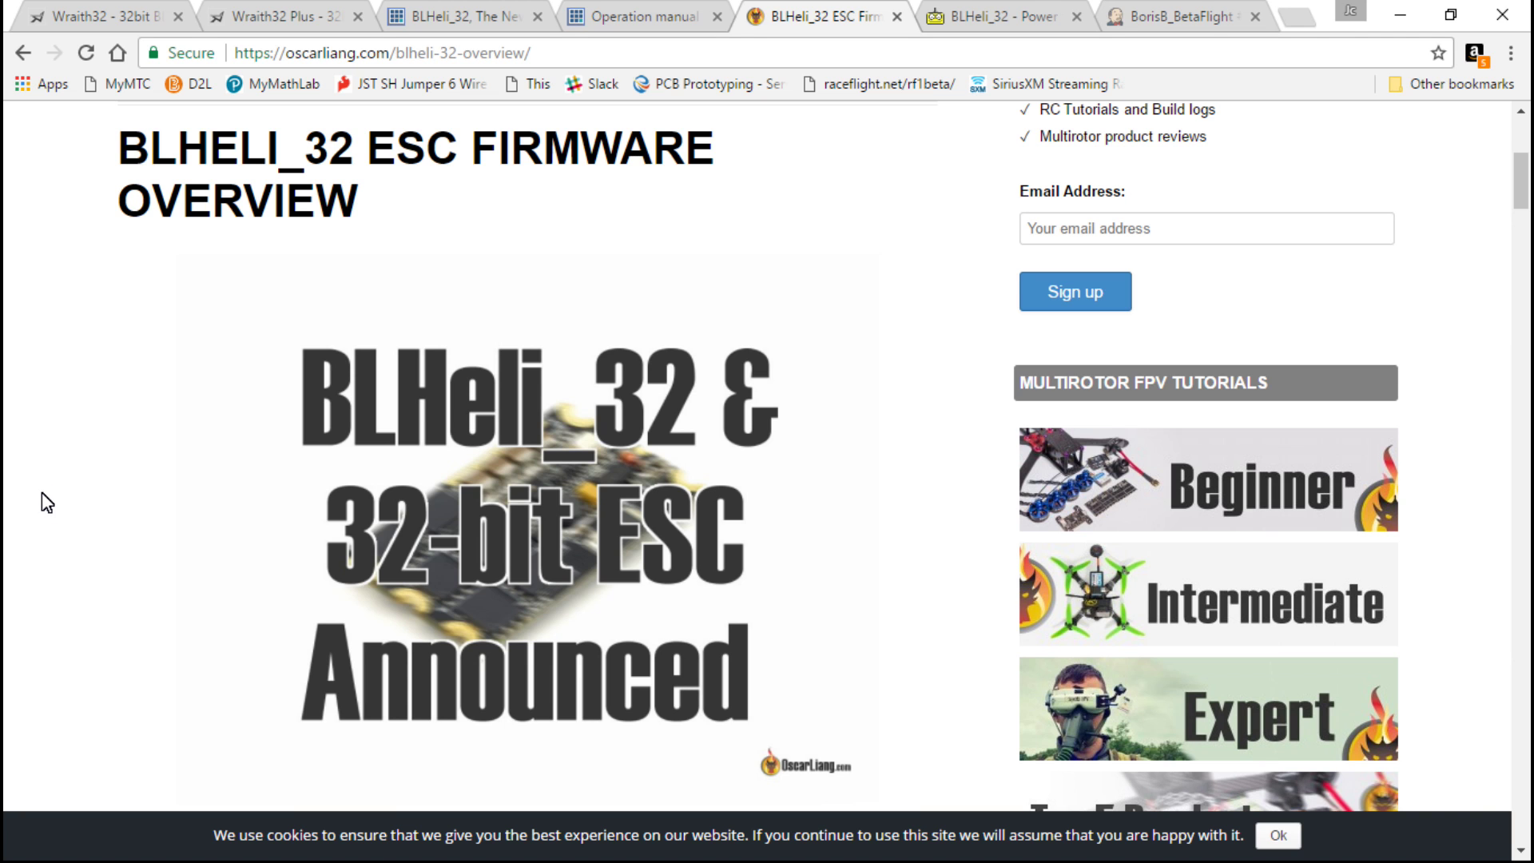
pyautogui.scroll(-9, 44, 512)
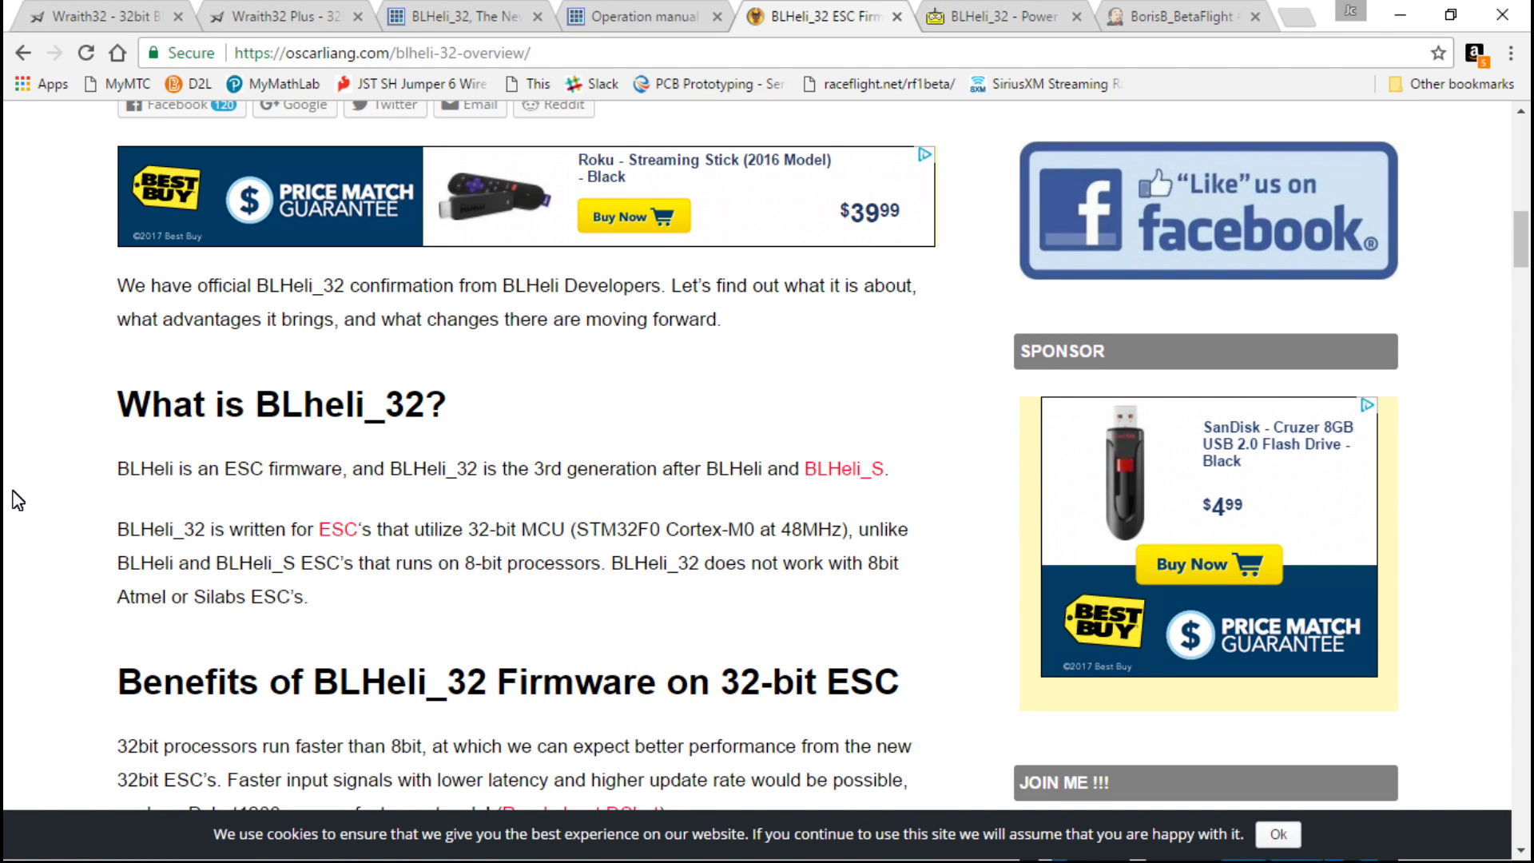
pyautogui.scroll(-4, 18, 501)
pyautogui.scroll(13, 20, 512)
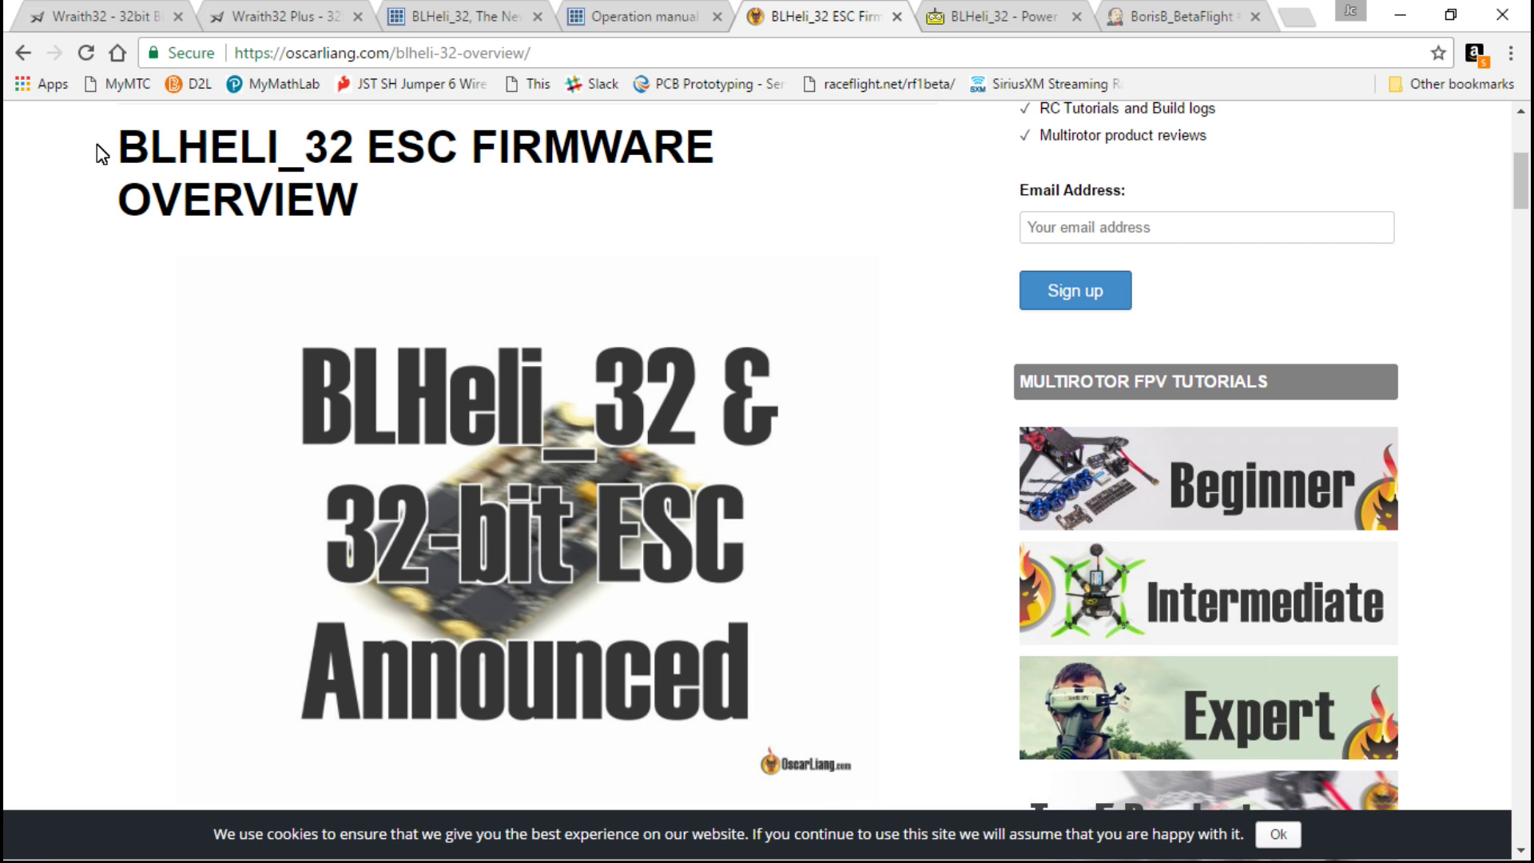
# Look through the news posts on the blheli32.com home page for available 32-bit ESCs and related downloads.
pyautogui.click(462, 16)
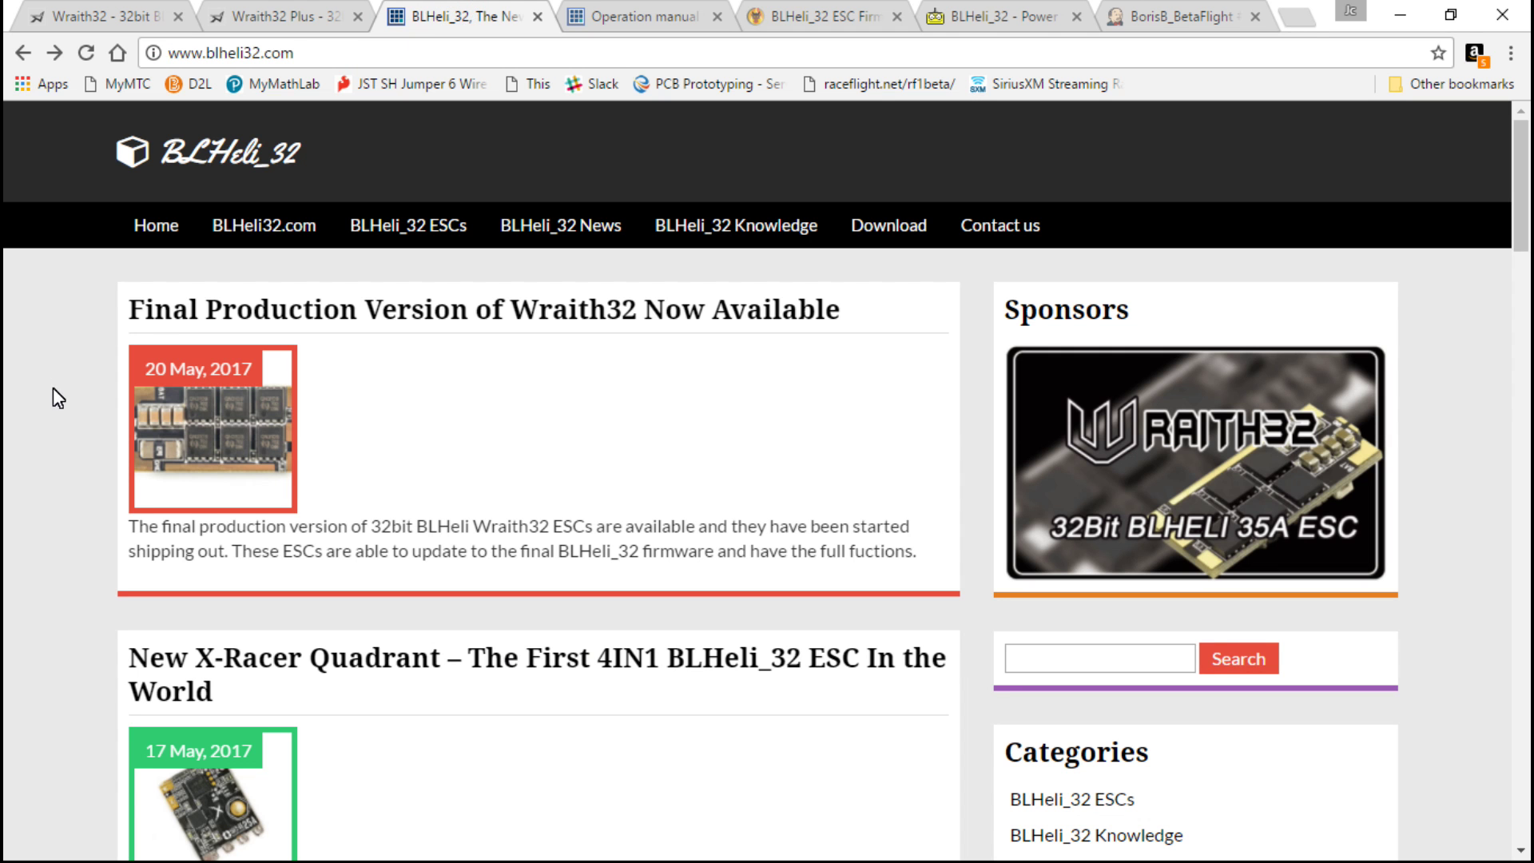
pyautogui.scroll(-3, 30, 441)
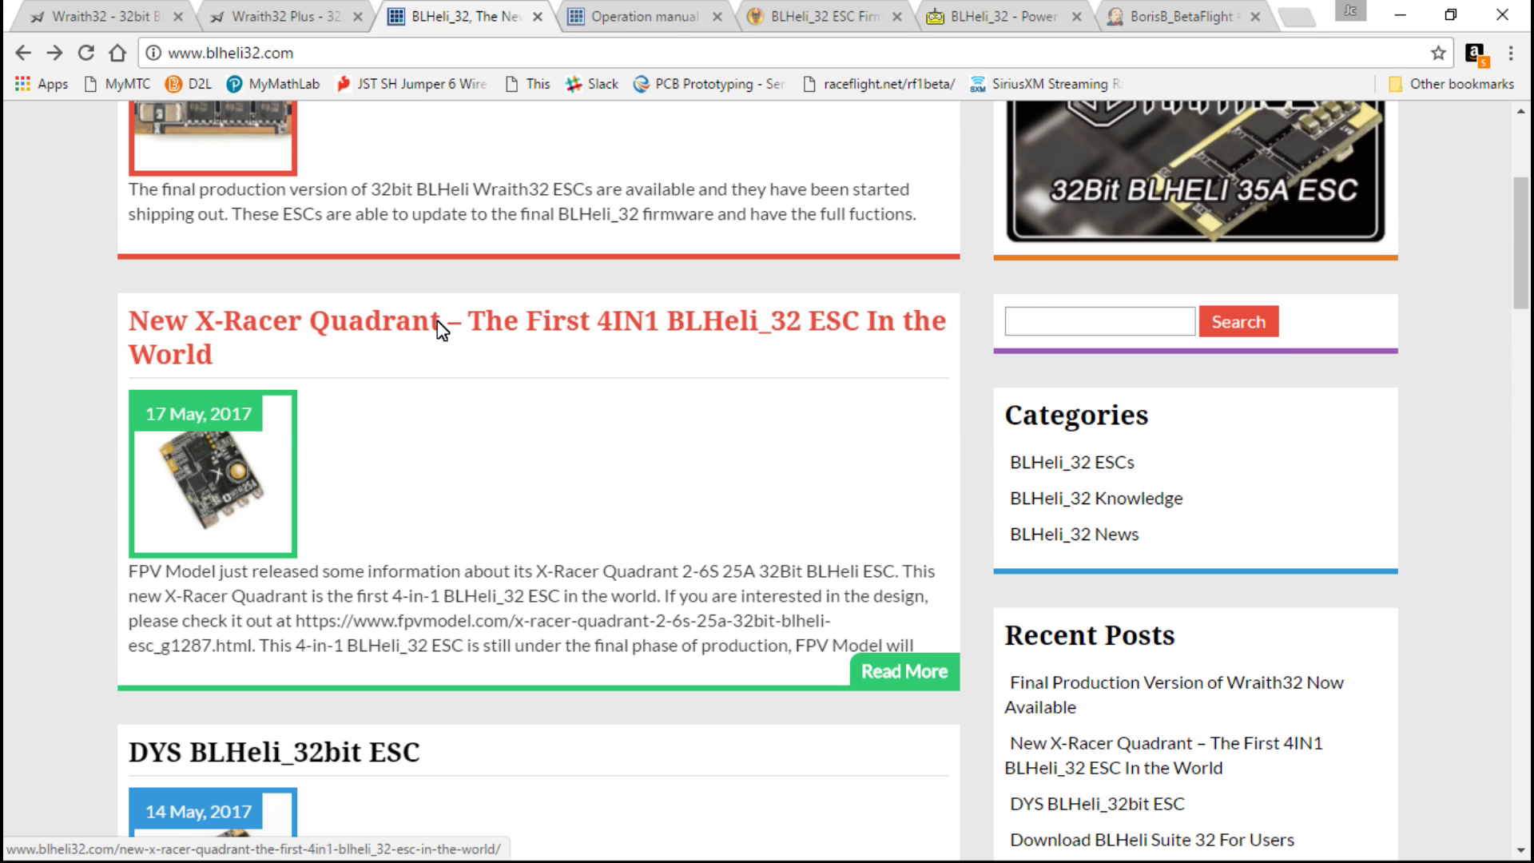
pyautogui.scroll(-5, 64, 591)
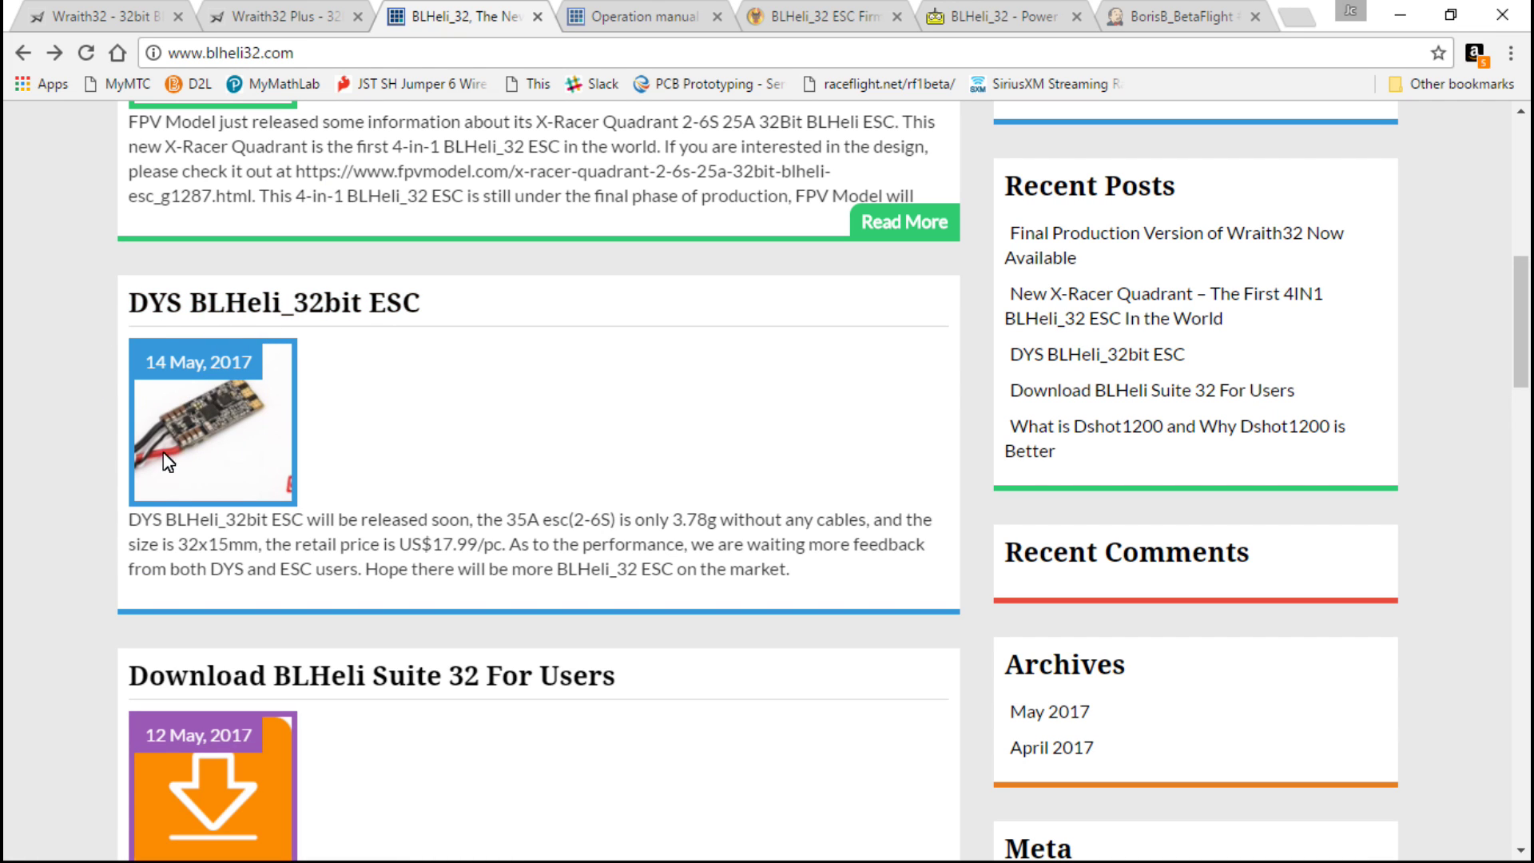
pyautogui.scroll(-4, 24, 607)
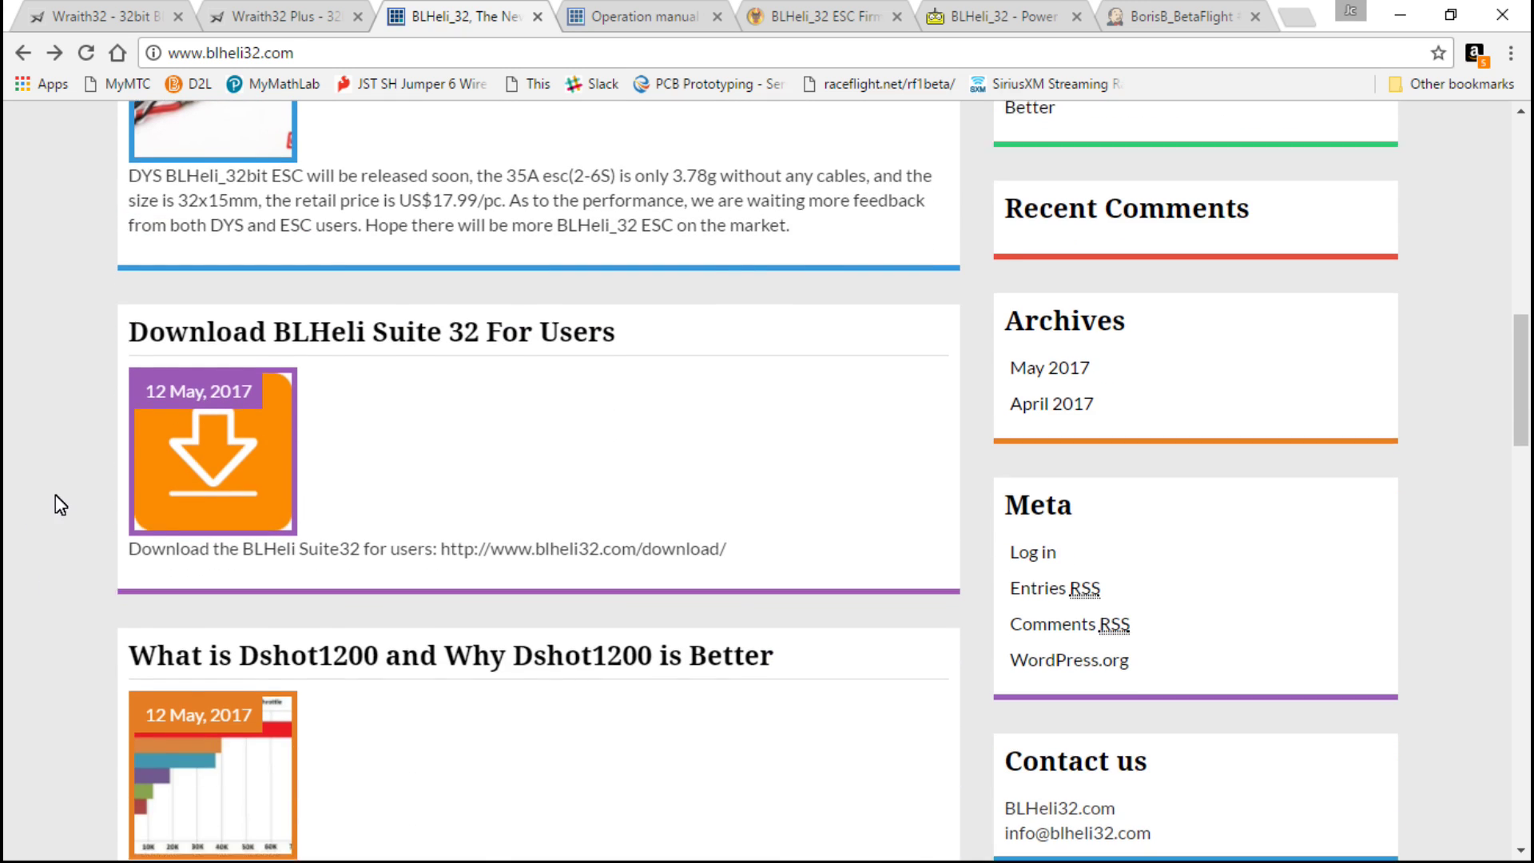
pyautogui.scroll(-9, 75, 470)
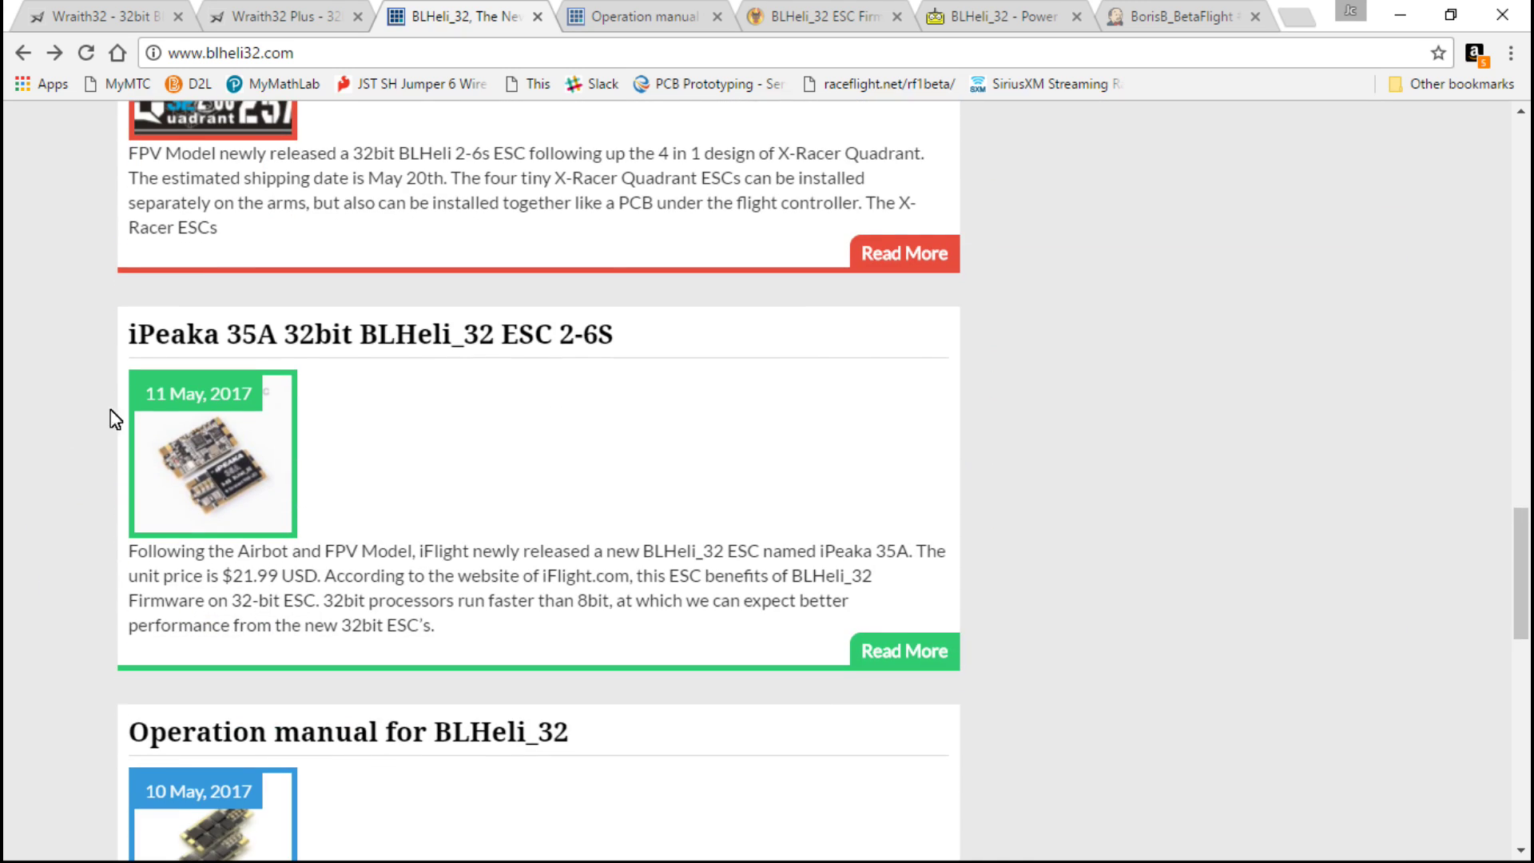
pyautogui.scroll(-1, 32, 601)
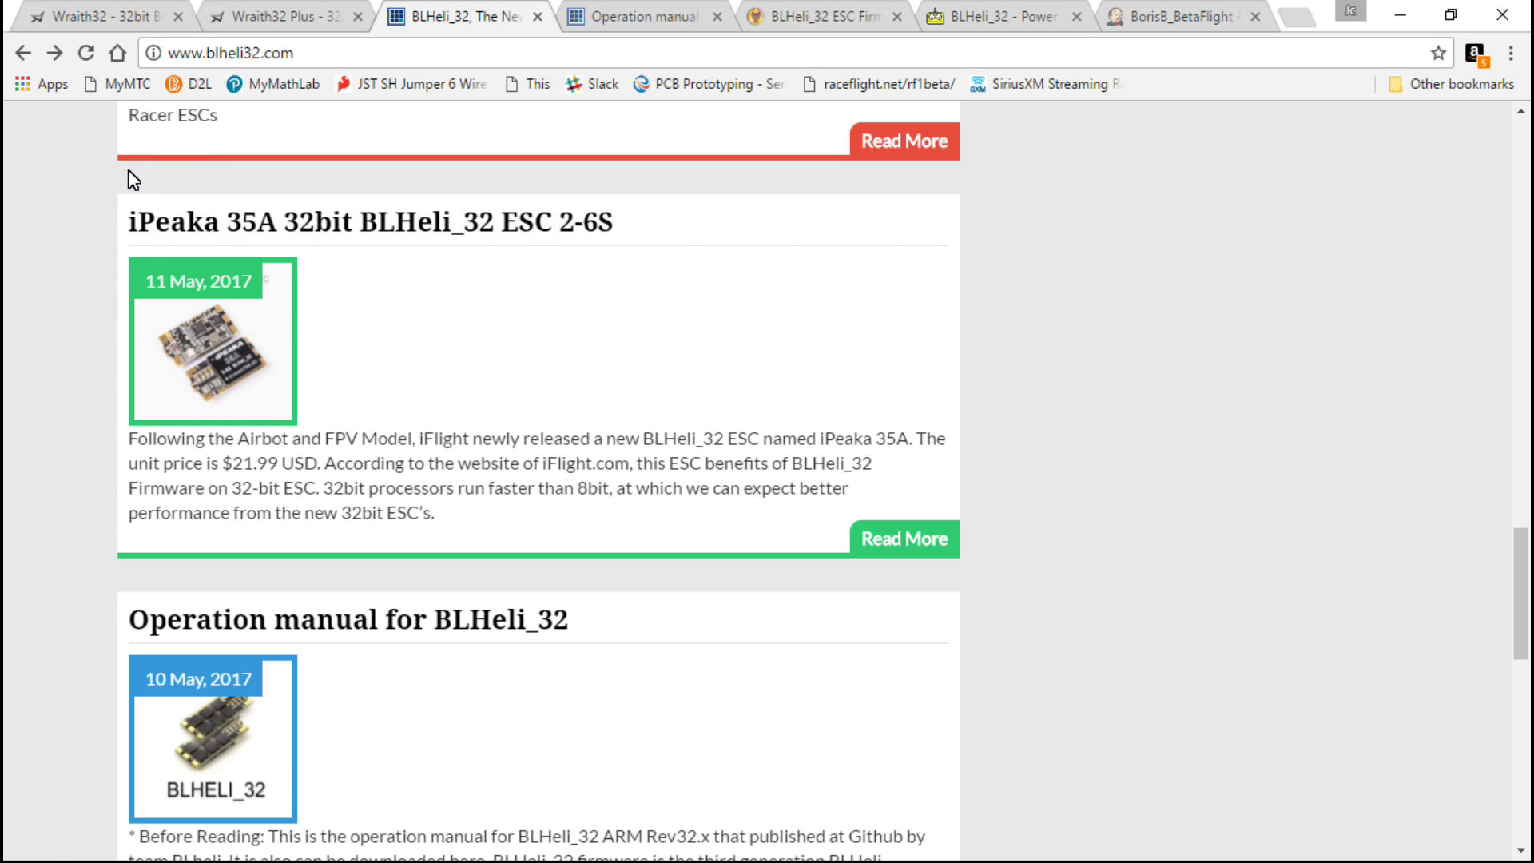
pyautogui.scroll(-7, 85, 469)
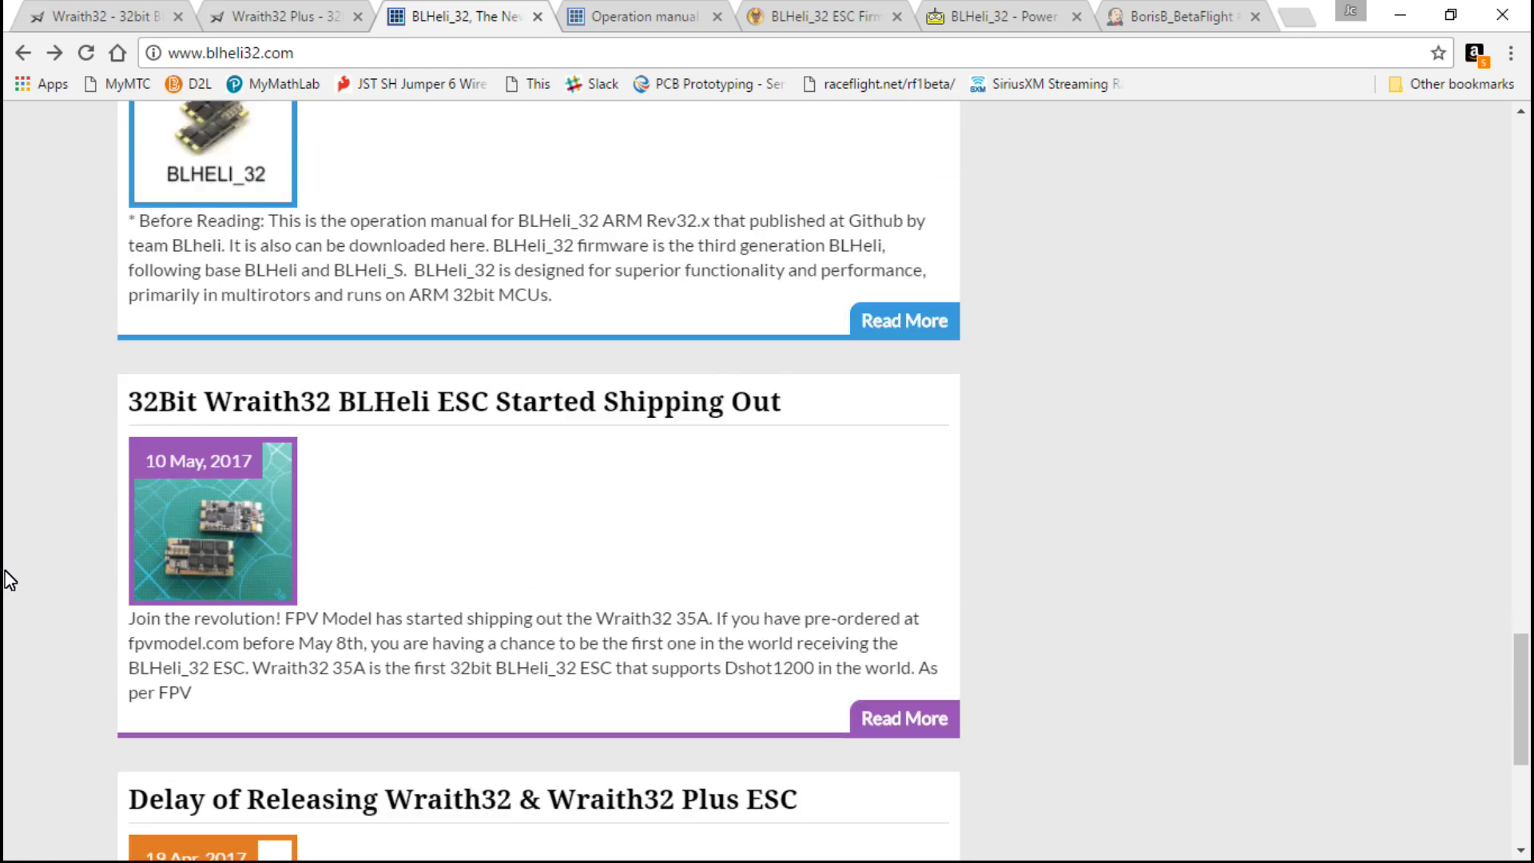
pyautogui.scroll(-4, 8, 580)
pyautogui.scroll(4, 6, 582)
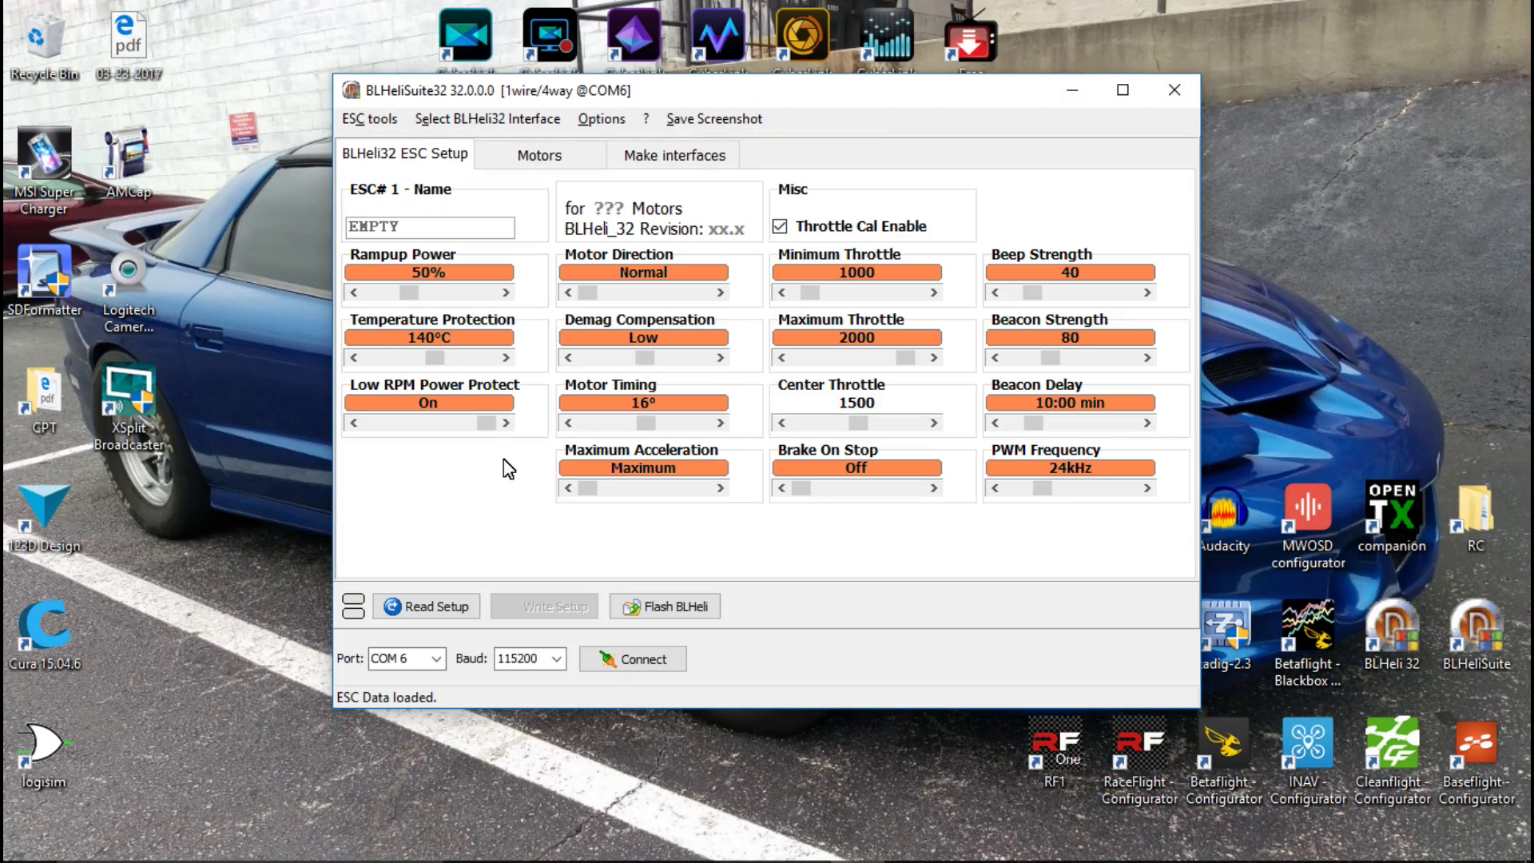
# Read the setup from the connected ESCs in BLHeliSuite32 and inspect the Current Protection and Maximum Acceleration settings.
pyautogui.click(436, 607)
pyautogui.click(766, 436)
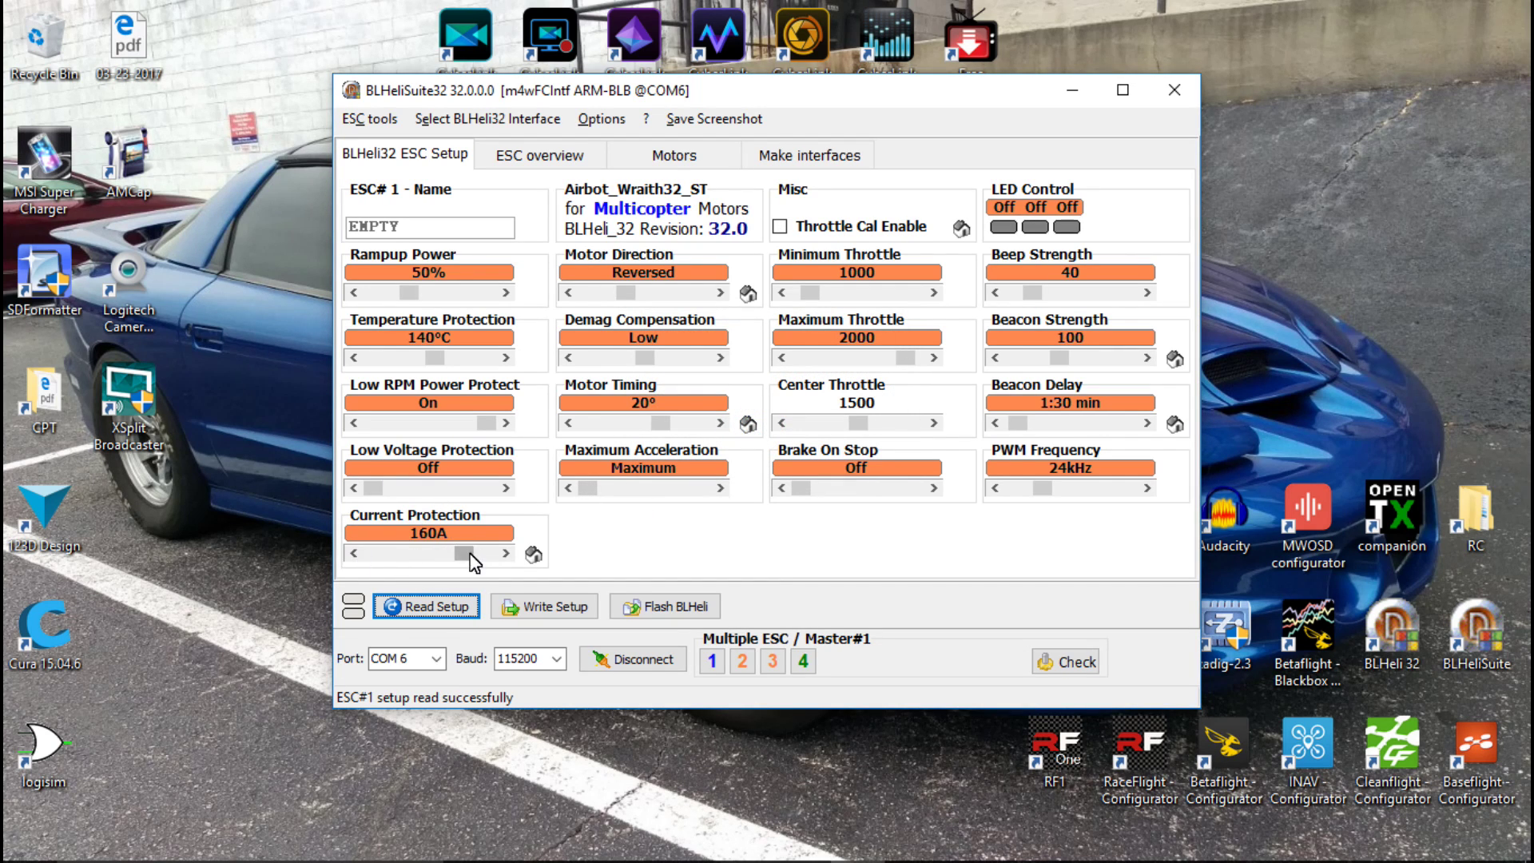
pyautogui.moveTo(470, 555)
pyautogui.mouseDown()
pyautogui.moveTo(458, 559)
pyautogui.moveTo(471, 558)
pyautogui.mouseUp()
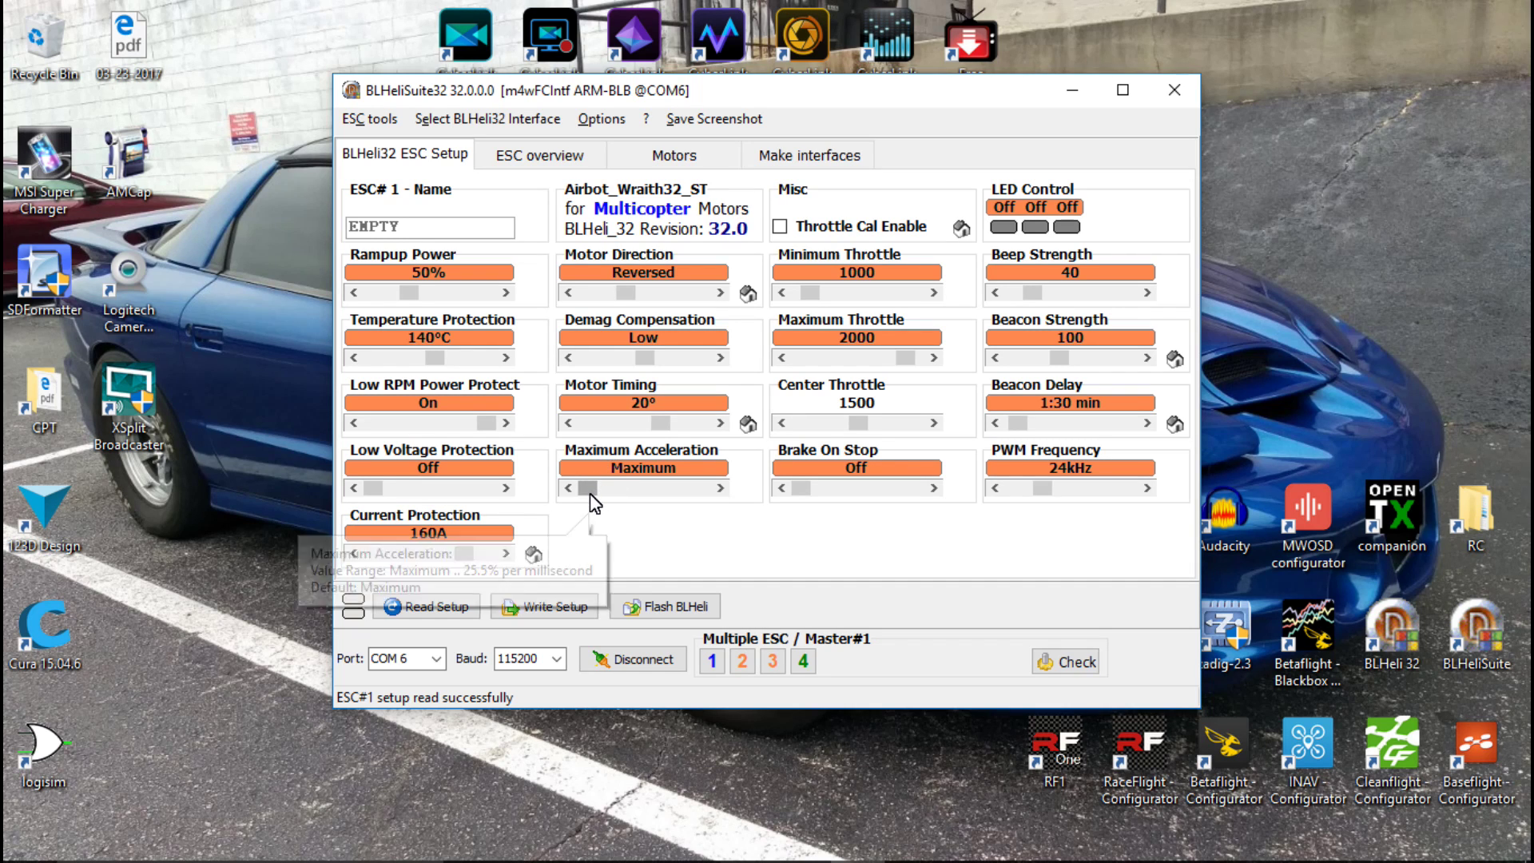
pyautogui.moveTo(590, 490)
pyautogui.mouseDown()
pyautogui.moveTo(663, 493)
pyautogui.moveTo(591, 495)
pyautogui.mouseUp()
# Switch to Chrome and find the Maximum Acceleration section in the BLHeli_32 operation manual.
pyautogui.moveTo(631, 851)
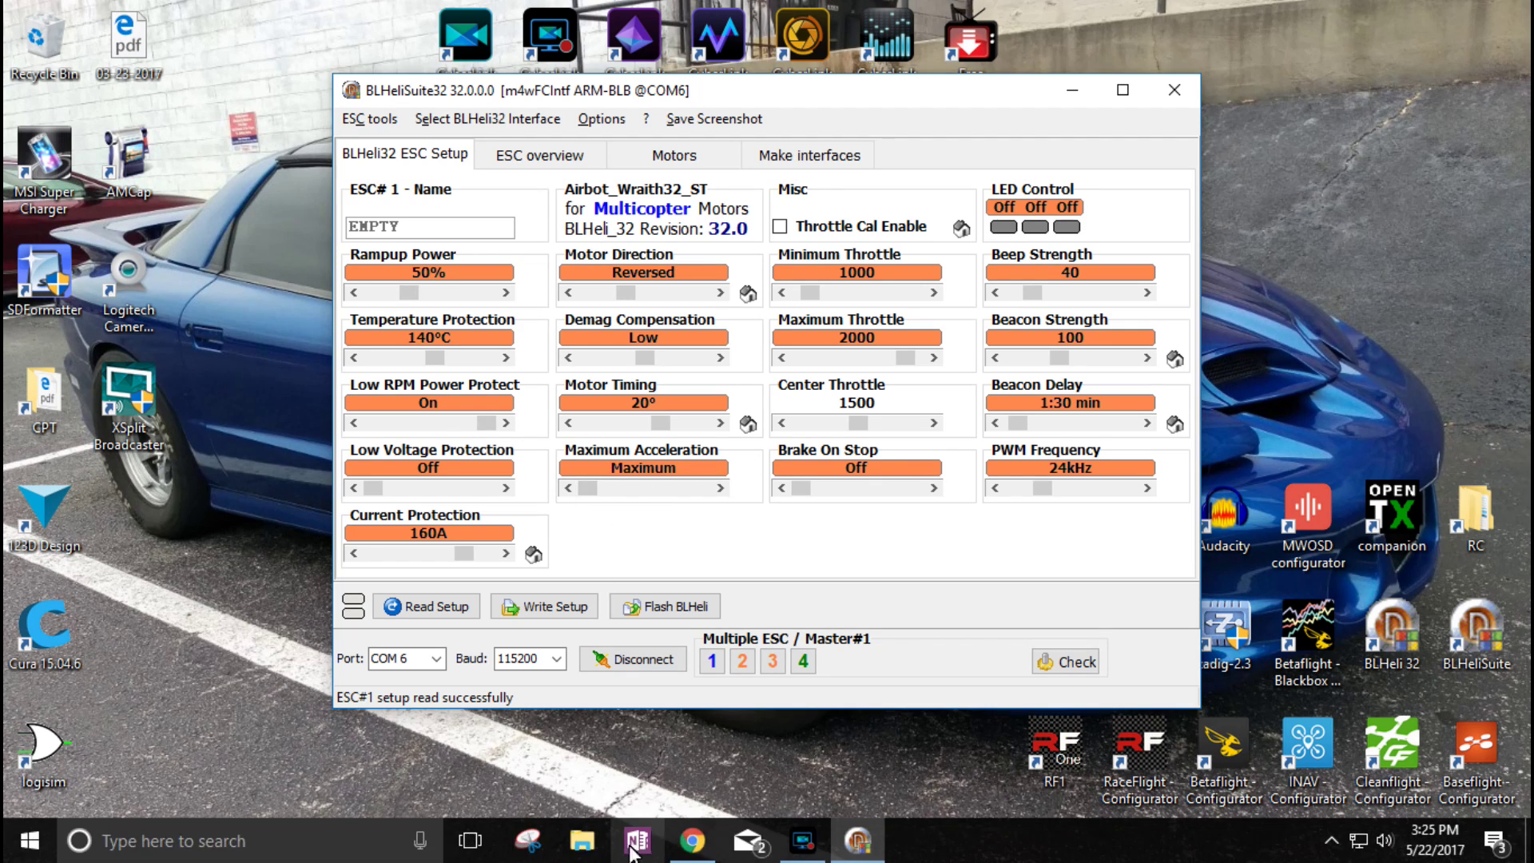
pyautogui.click(692, 840)
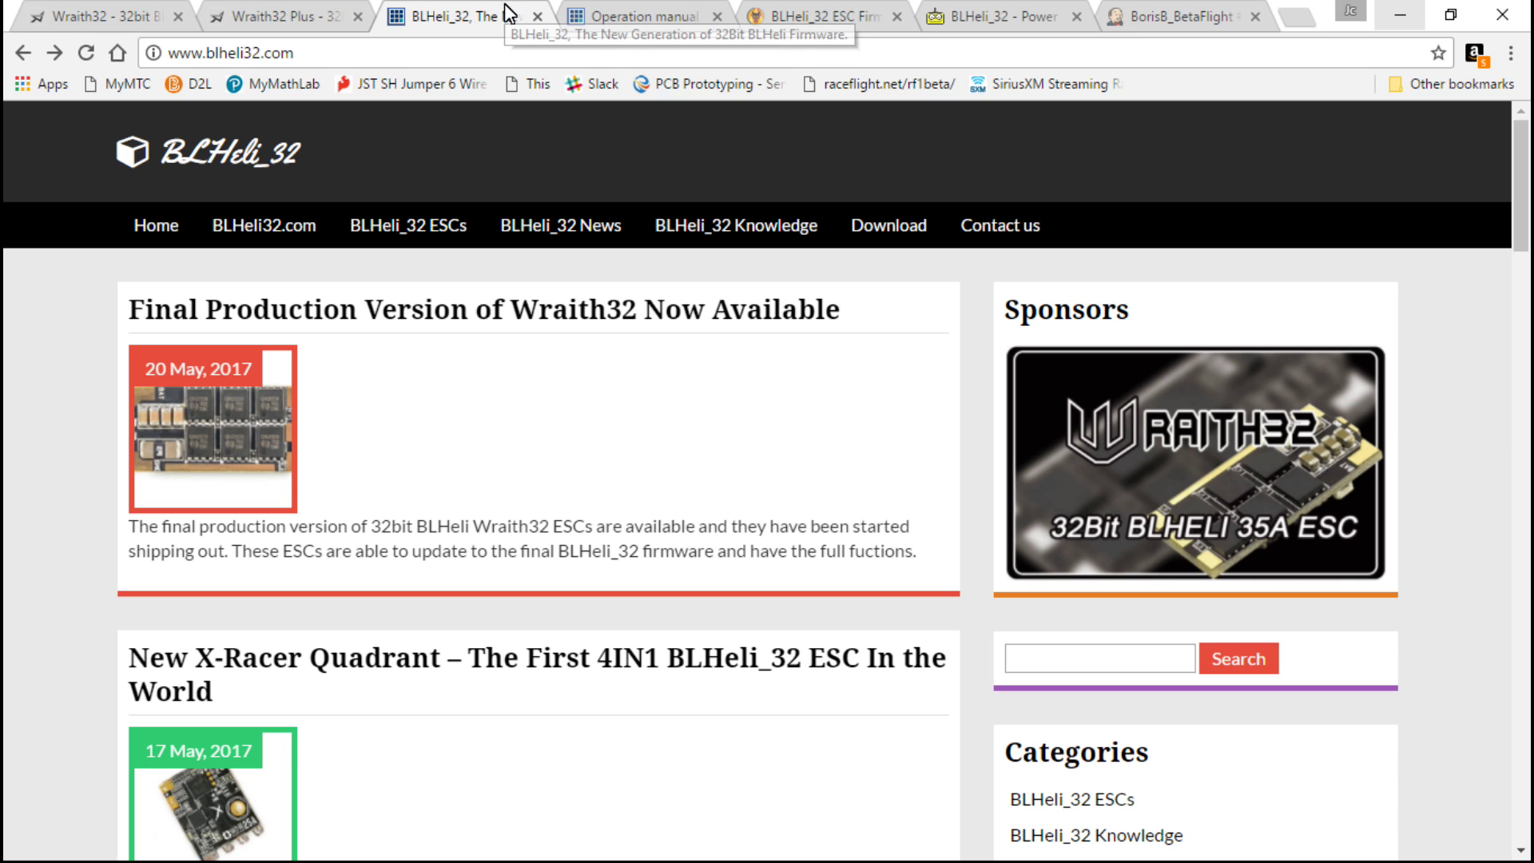
pyautogui.scroll(-4, 120, 515)
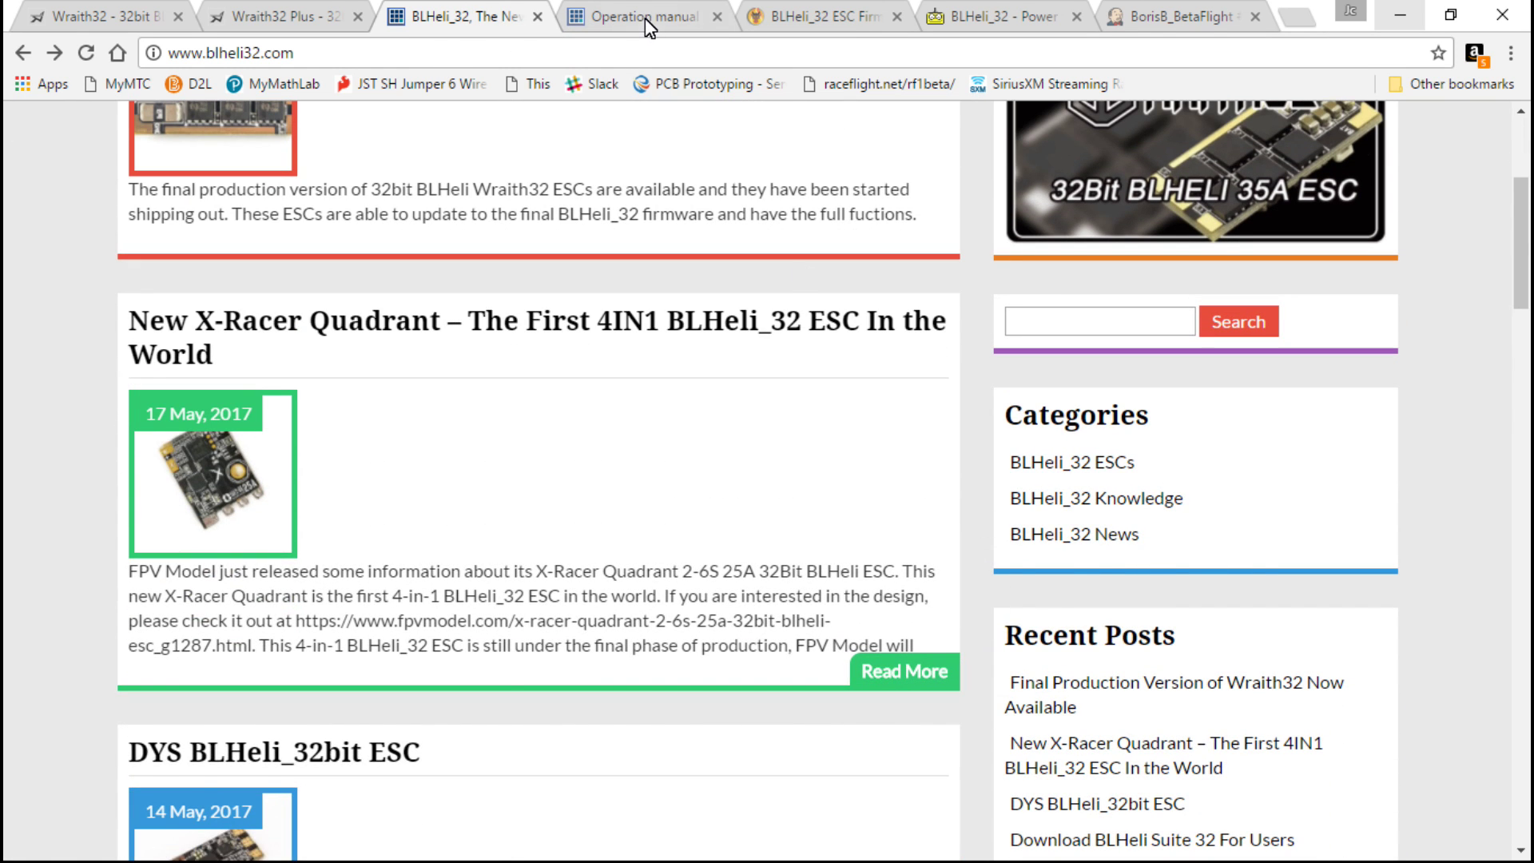
pyautogui.click(644, 18)
pyautogui.scroll(-5, 507, 575)
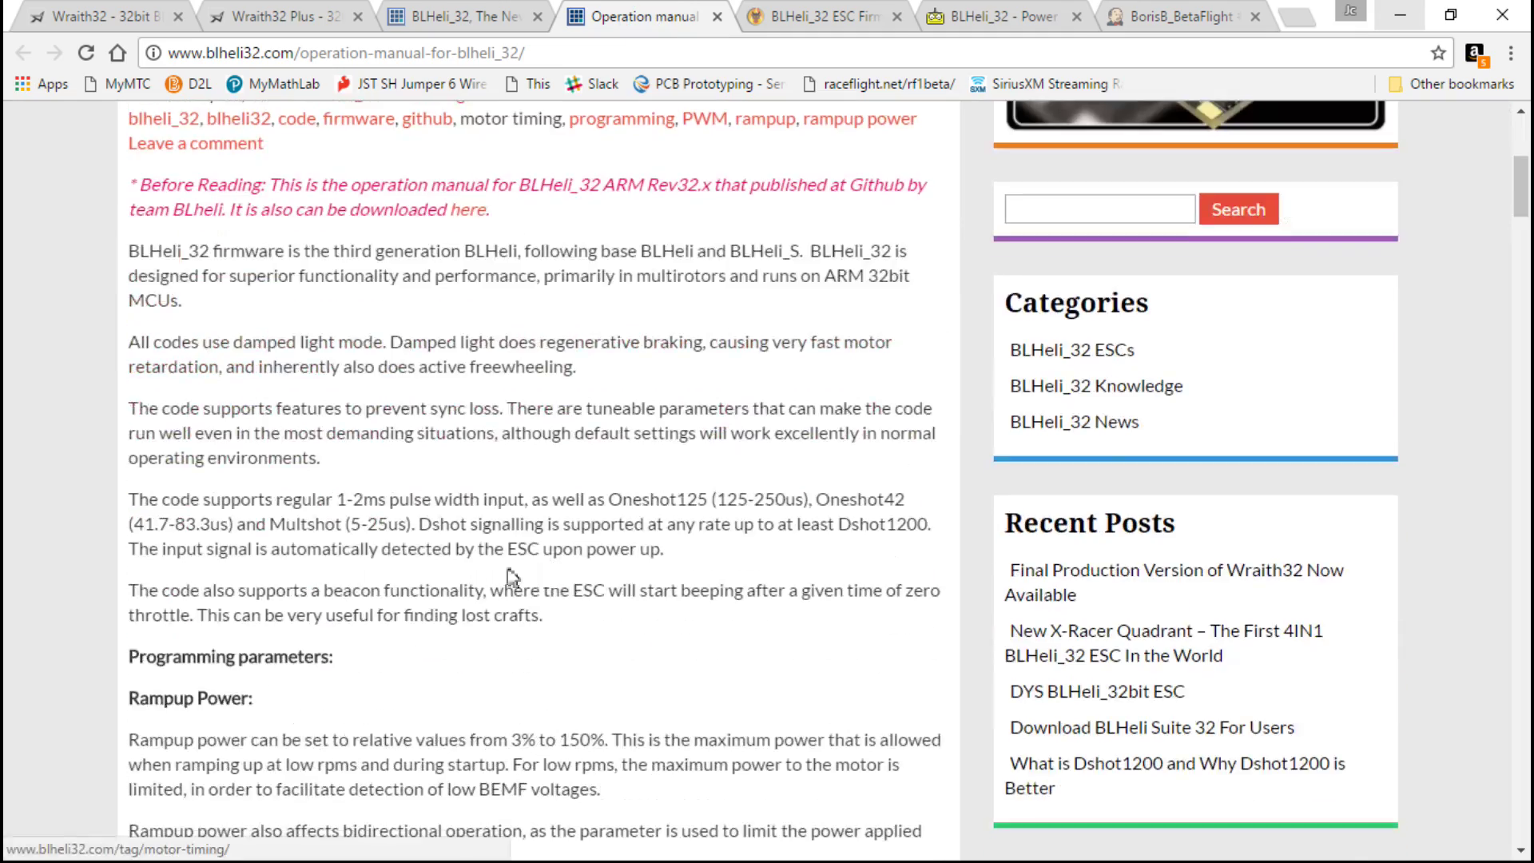
pyautogui.scroll(-7, 472, 578)
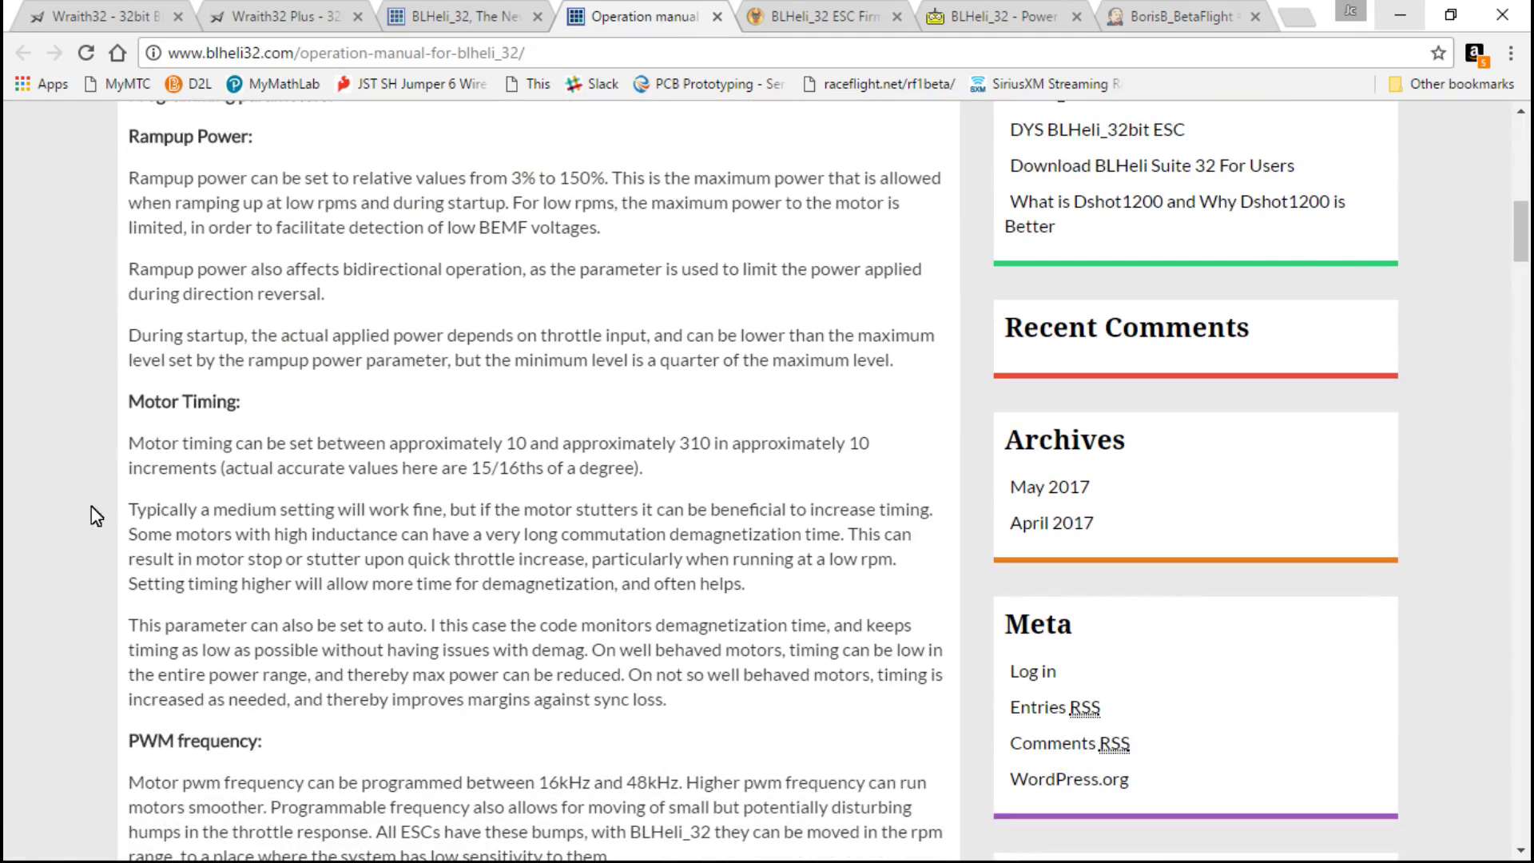
pyautogui.scroll(-15, 85, 539)
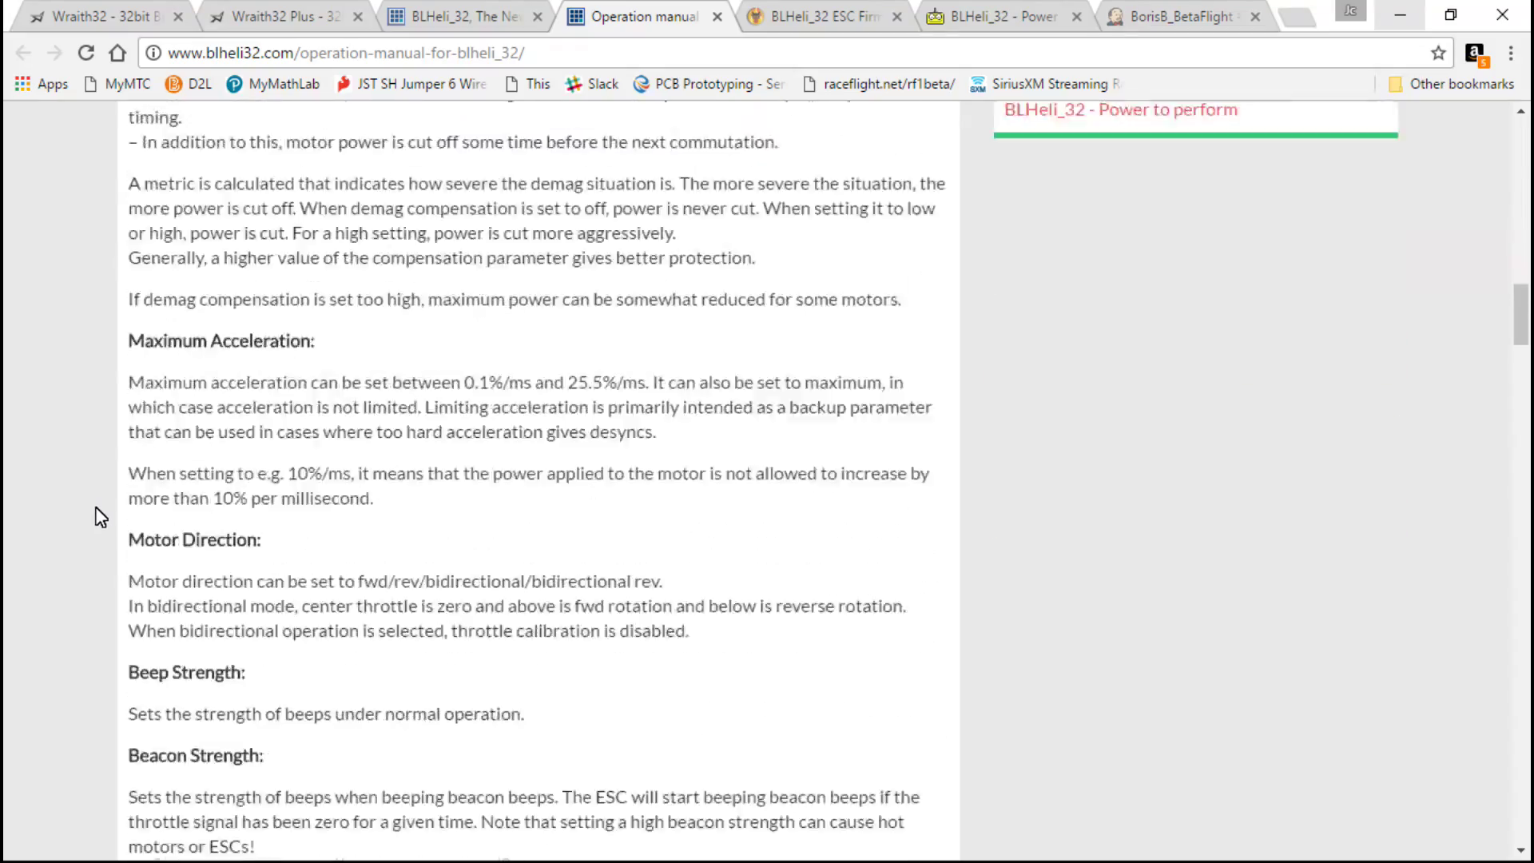
pyautogui.scroll(-9, 99, 517)
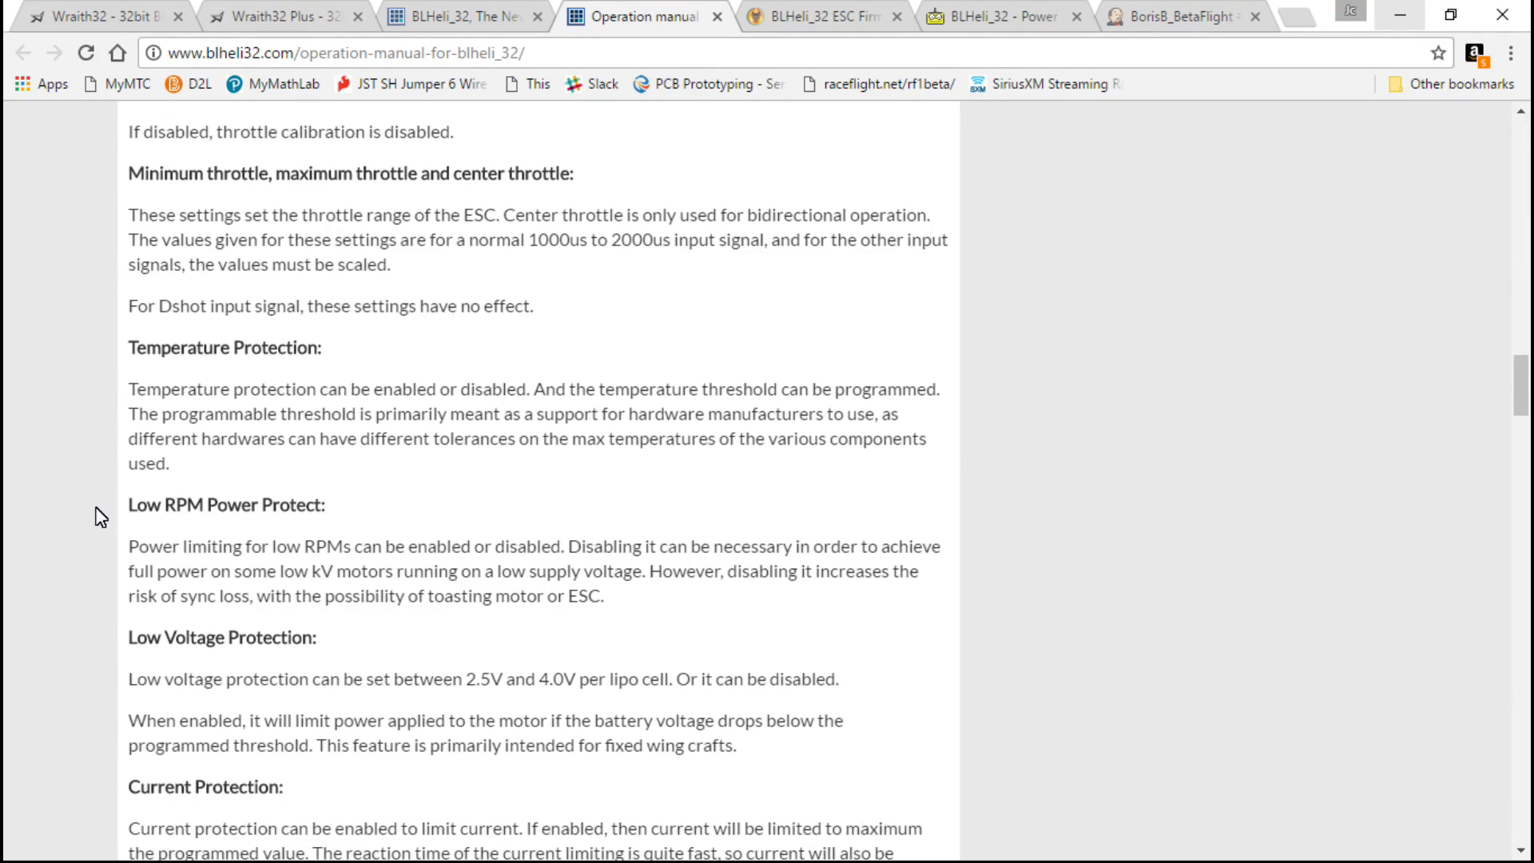
pyautogui.scroll(-3, 99, 515)
pyautogui.scroll(12, 96, 504)
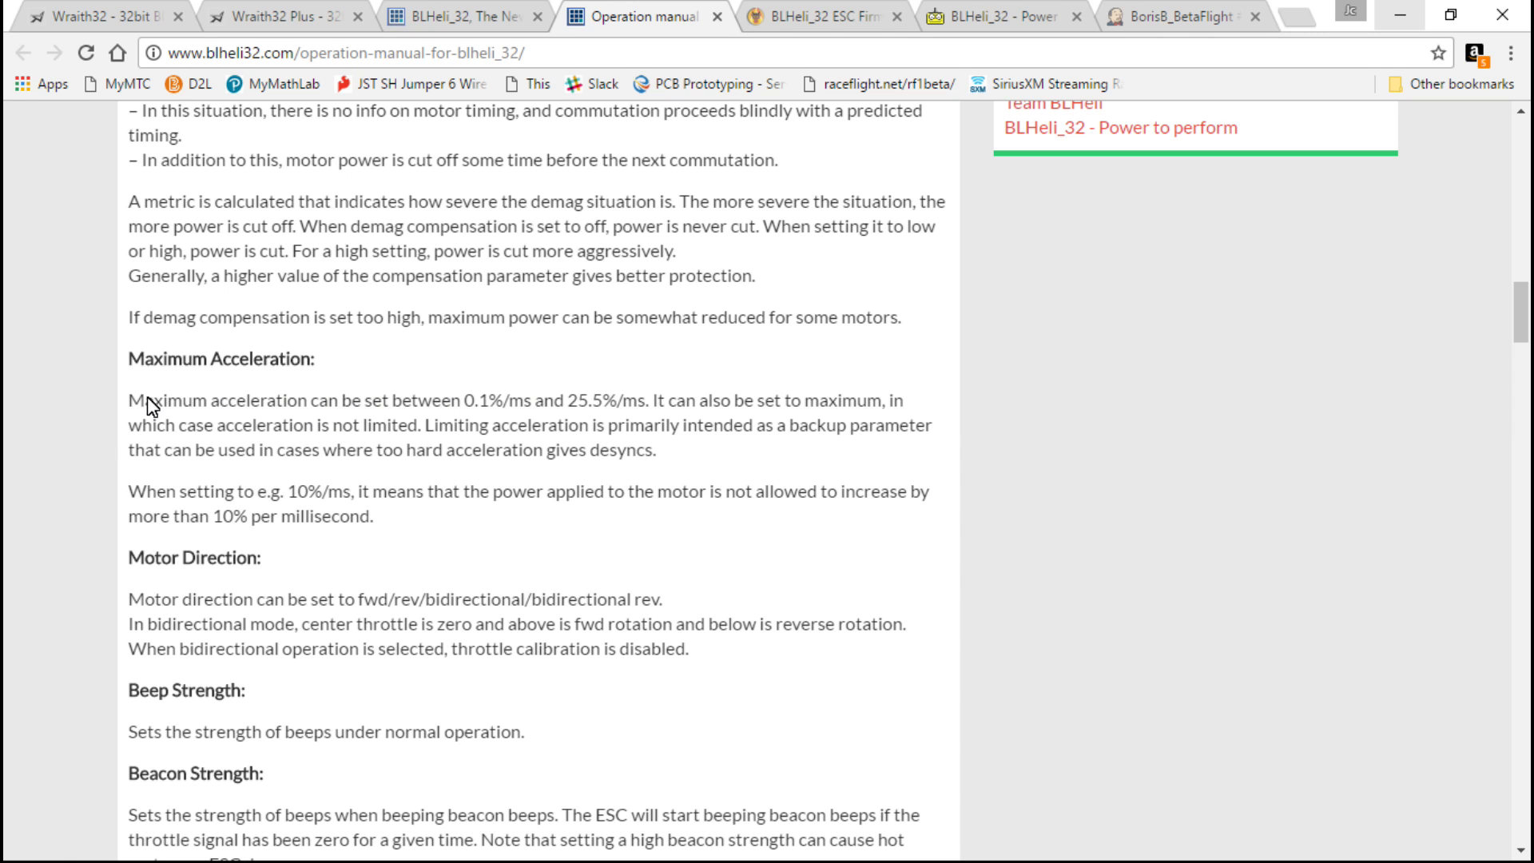
# Read the Maximum Acceleration section of the BLHeli_32 operation manual and return to BLHeliSuite32.
pyautogui.moveTo(125, 398); pyautogui.dragTo(398, 530)
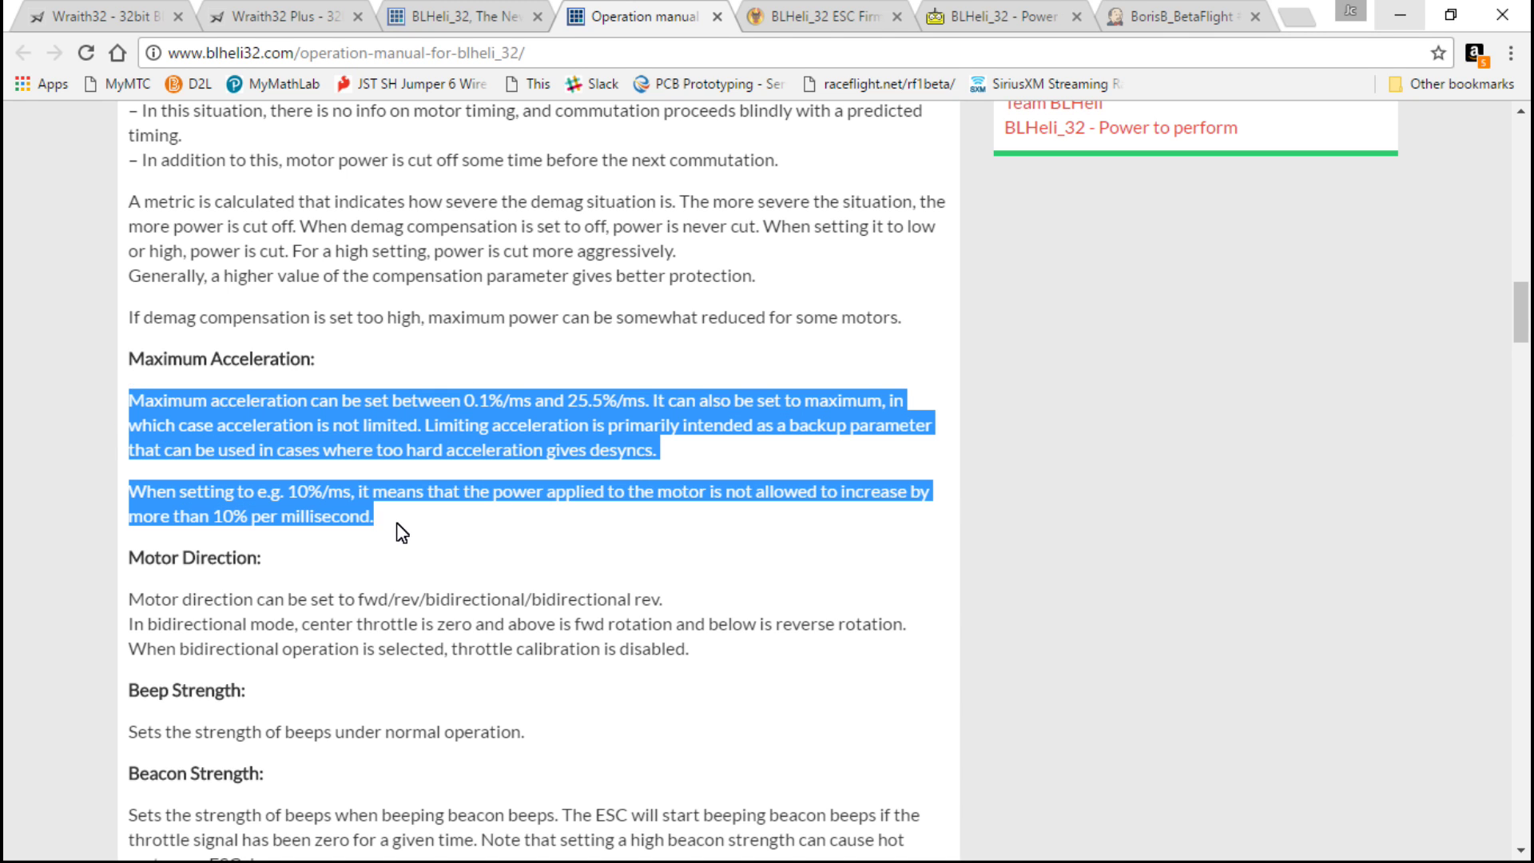
pyautogui.click(489, 547)
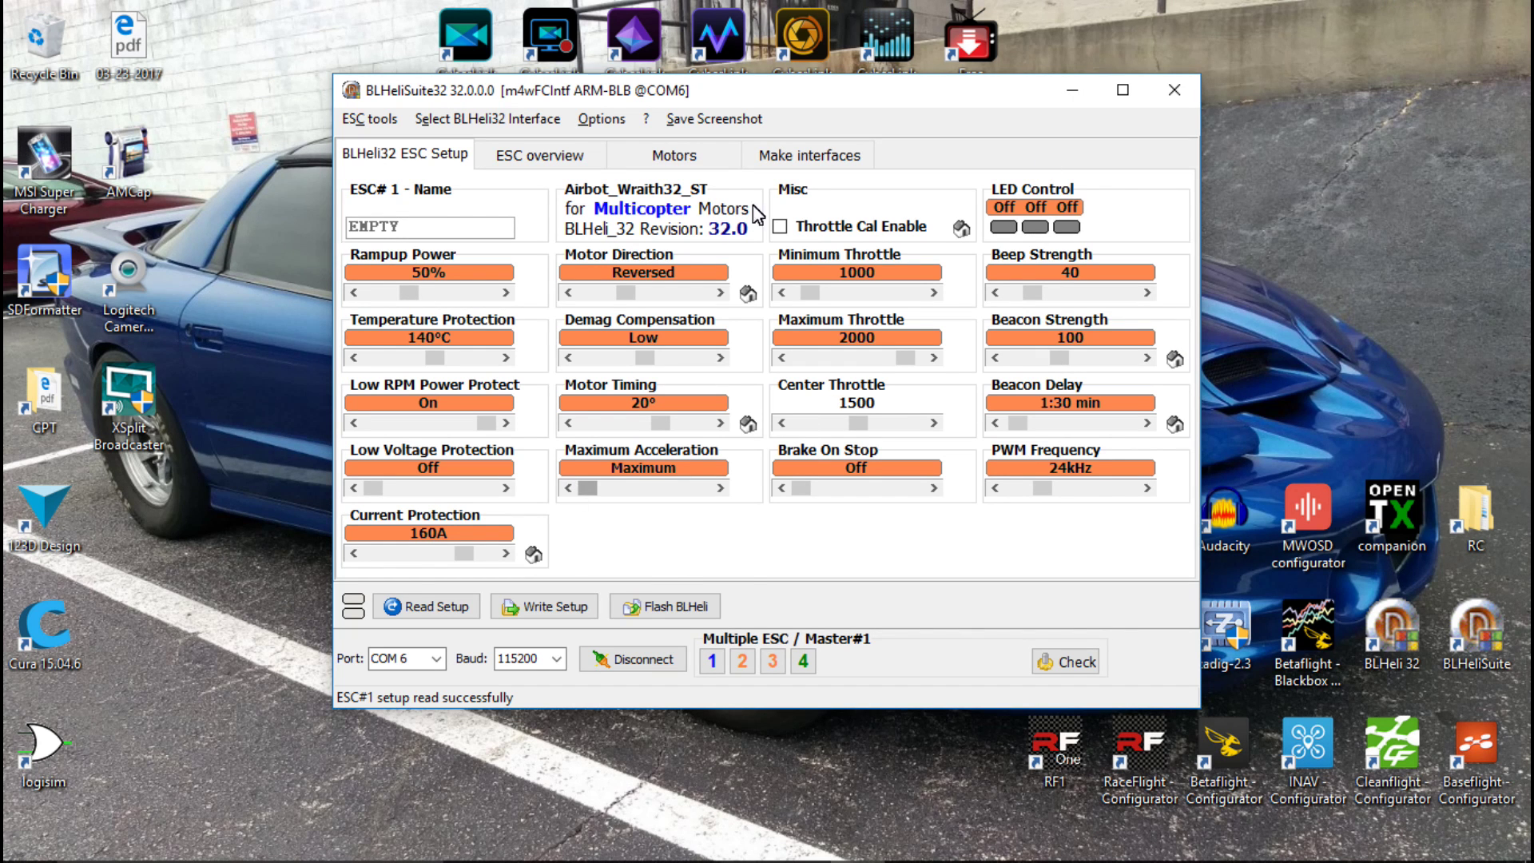
# Try lowering Motor Timing all the way to Auto, and set it back to 20°.
pyautogui.moveTo(649, 429)
pyautogui.click(568, 424)
pyautogui.click(567, 425)
pyautogui.click(568, 424)
pyautogui.click(568, 425)
pyautogui.click(567, 424)
pyautogui.click(567, 425)
pyautogui.moveTo(648, 429); pyautogui.dragTo(529, 429)
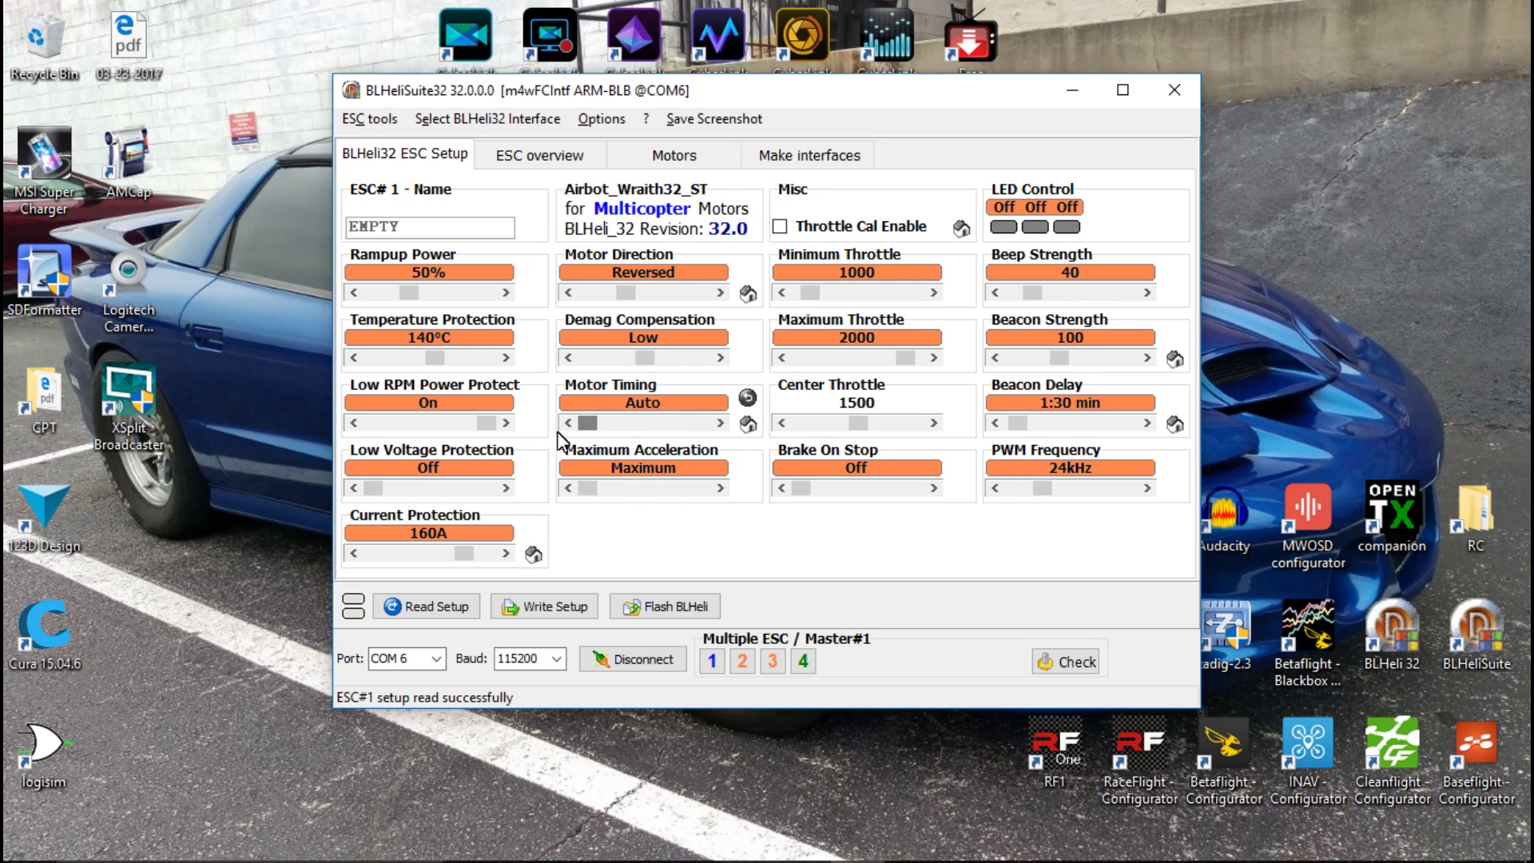
pyautogui.moveTo(592, 431); pyautogui.dragTo(663, 425)
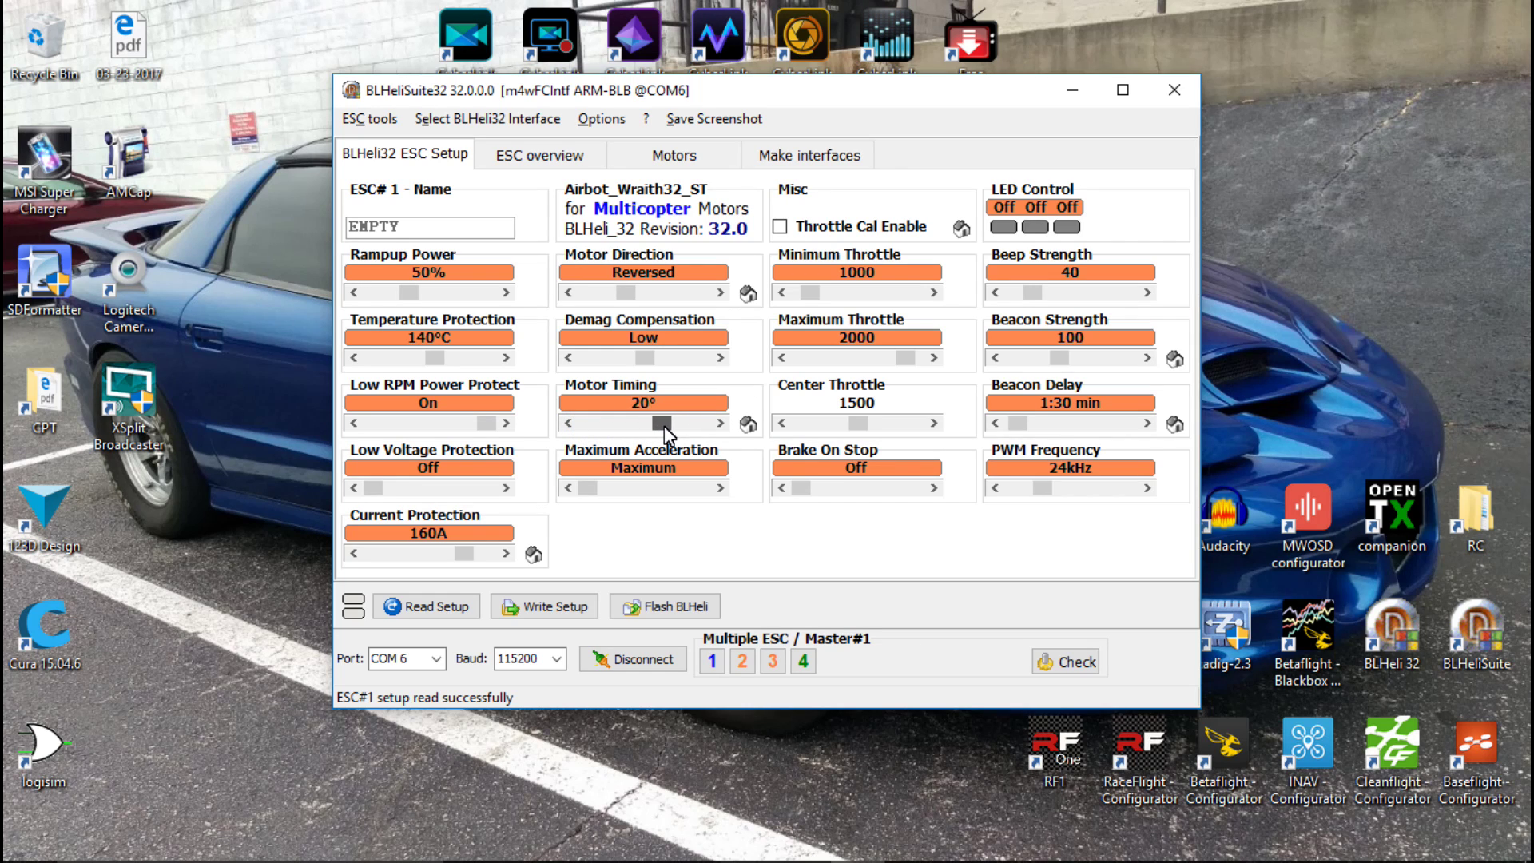
# Try out the Beacon Delay setting in both directions and the upper range of PWM Frequency, without writing the setup.
pyautogui.click(1146, 423)
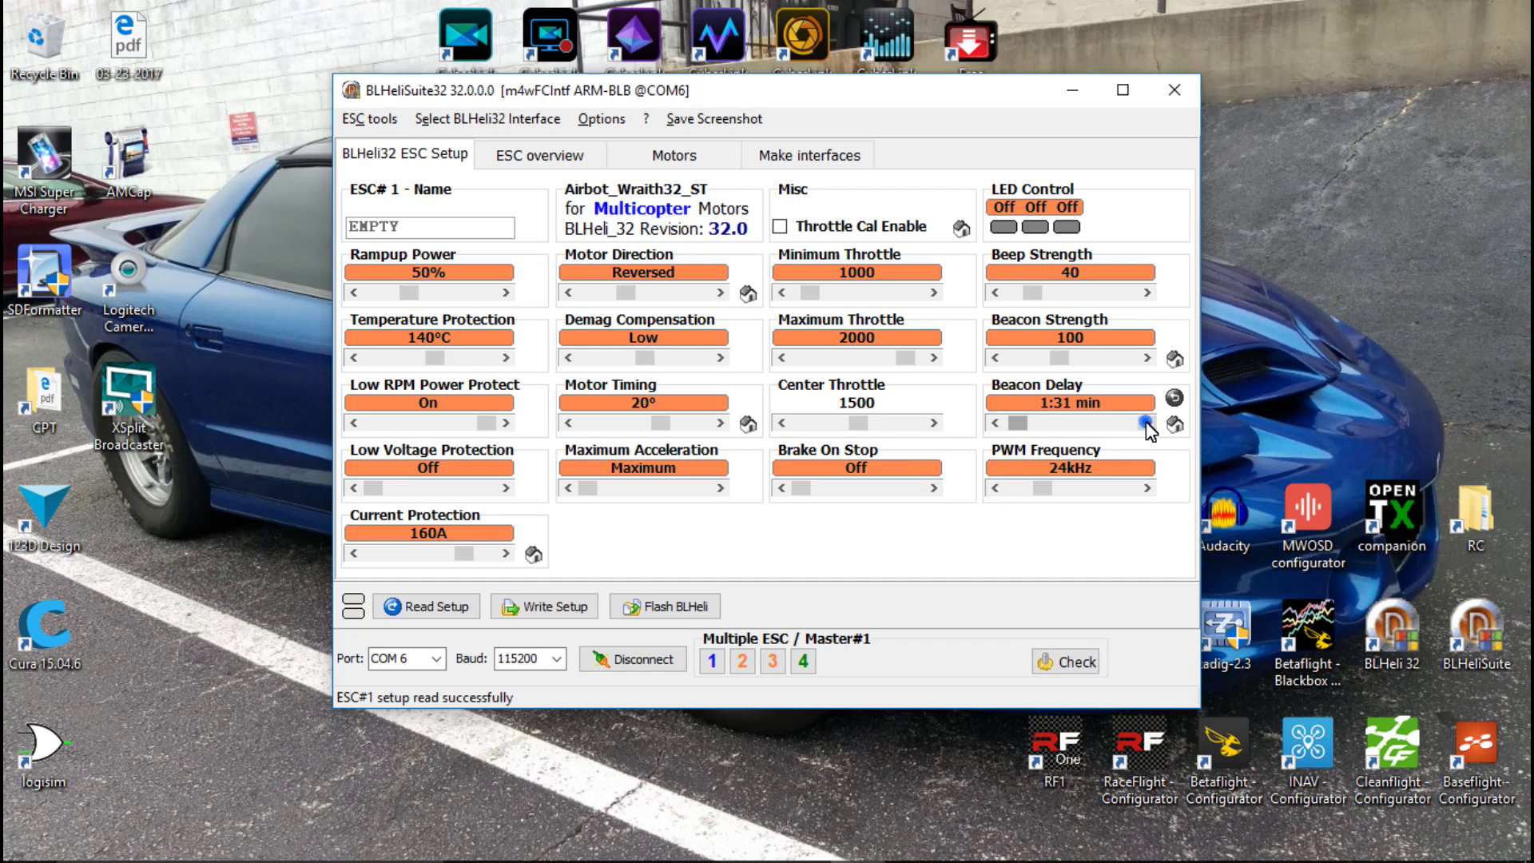
pyautogui.click(995, 424)
pyautogui.click(995, 423)
pyautogui.click(995, 424)
pyautogui.click(996, 424)
pyautogui.click(995, 423)
pyautogui.click(995, 423)
pyautogui.moveTo(1044, 486); pyautogui.dragTo(1168, 502)
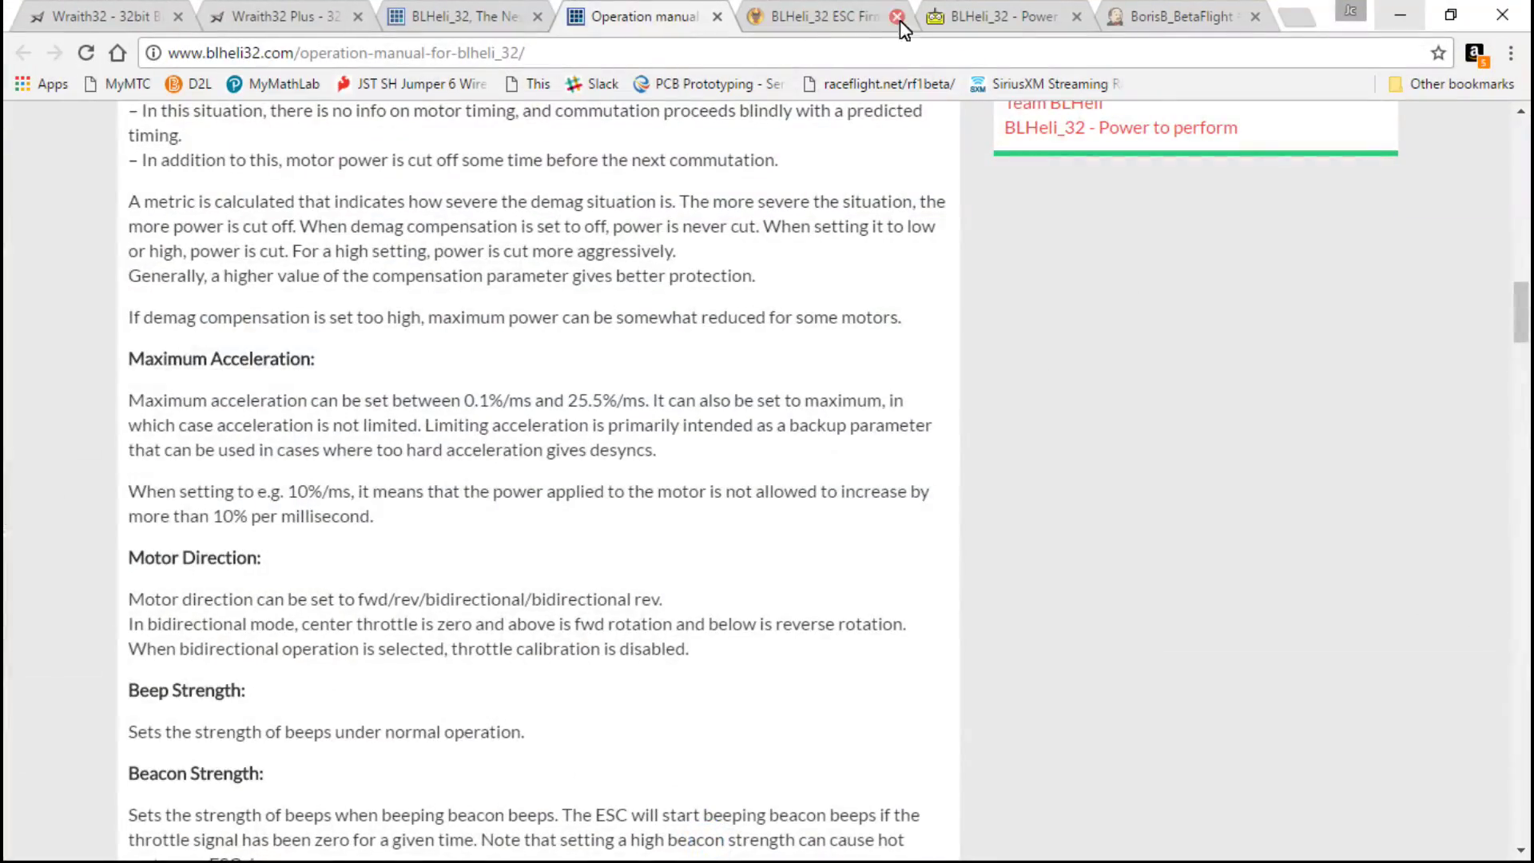
# Switch to Chrome and look at the latest page of the "BLHeli_32 - Power to perform" thread on rcgroups.com.
pyautogui.click(830, 32)
pyautogui.click(987, 16)
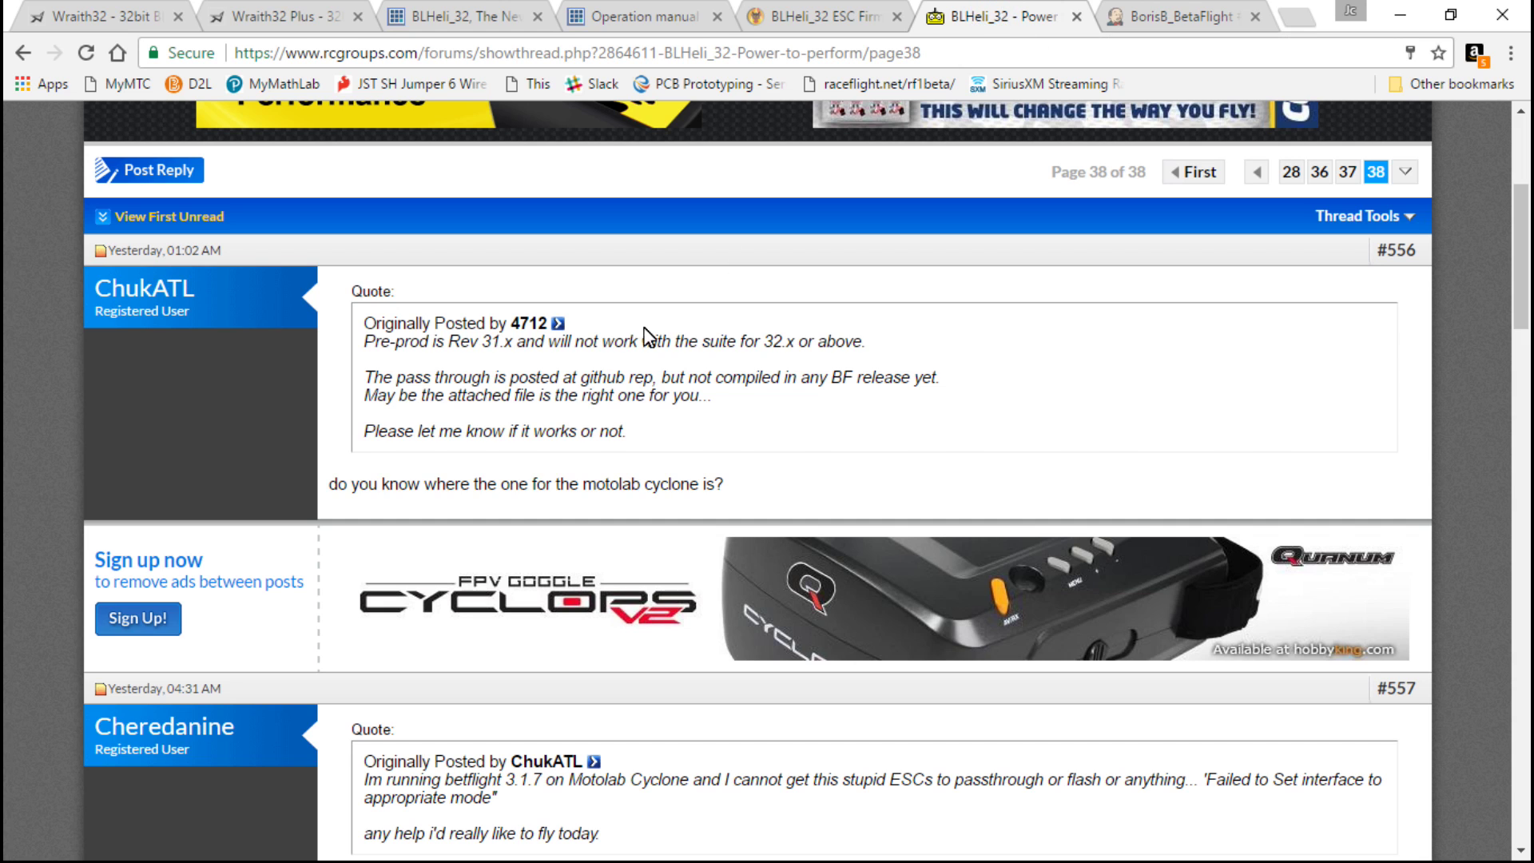
pyautogui.scroll(5, 908, 444)
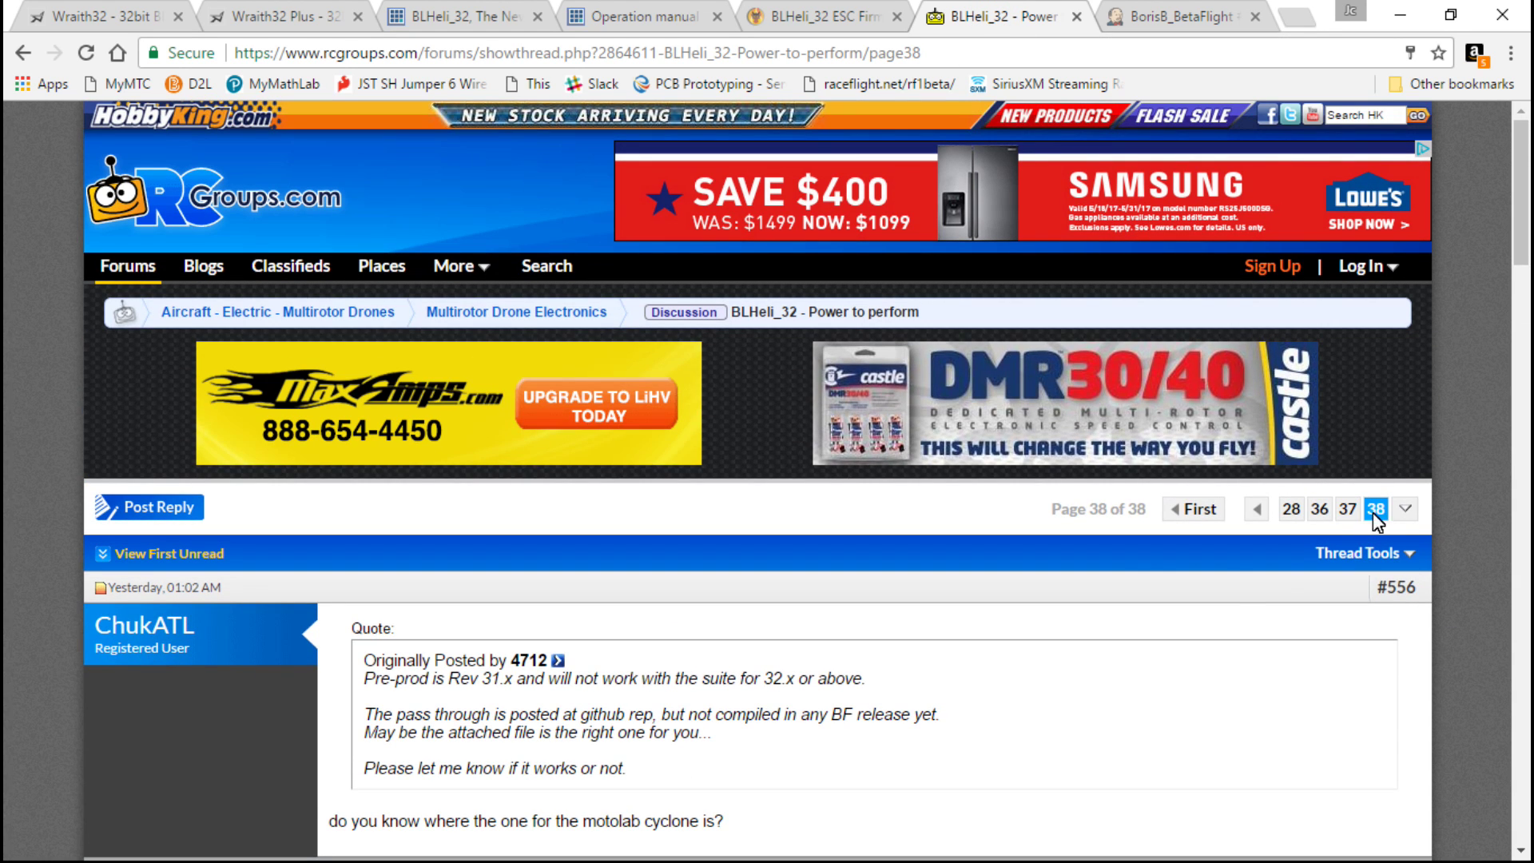
pyautogui.scroll(-2, 1270, 520)
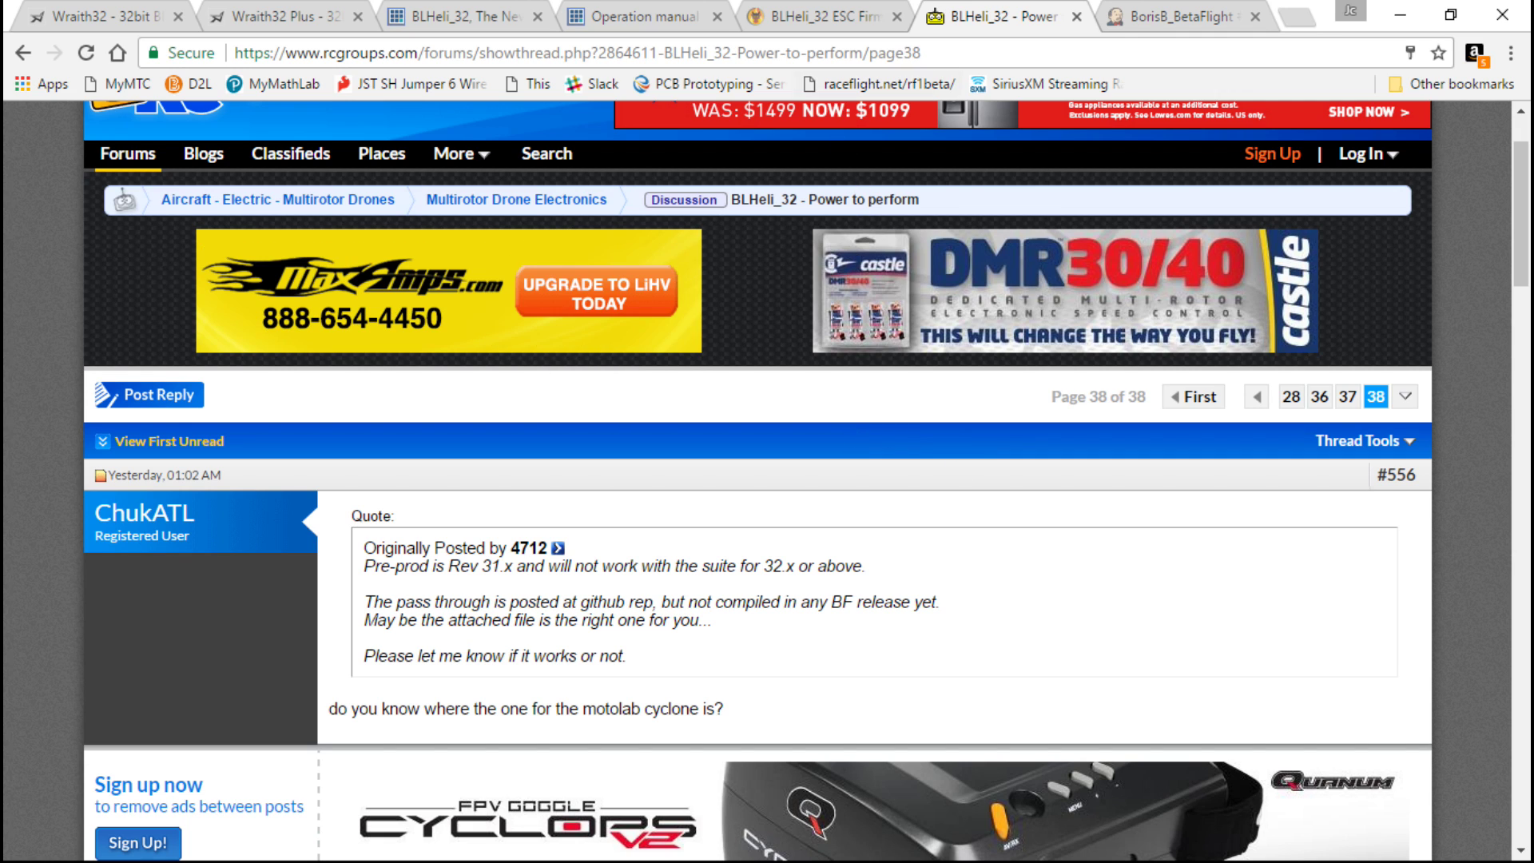
# Switch to the Betaflight Configurator firmware flasher and check the firmware versions offered for the OMNIBUSF4 board.
pyautogui.click(1196, 16)
pyautogui.click(1398, 15)
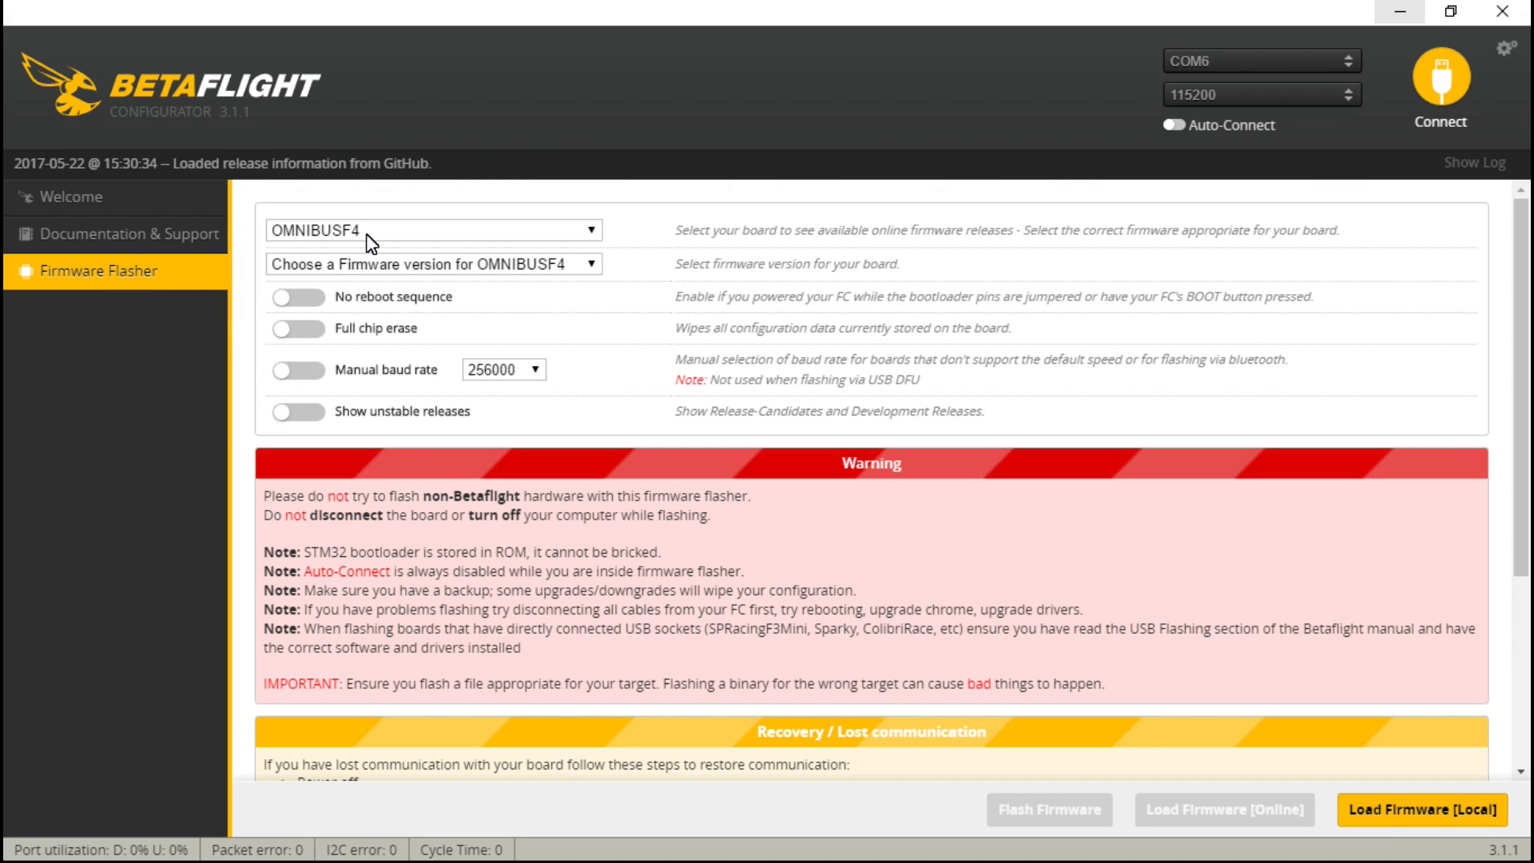
pyautogui.click(385, 266)
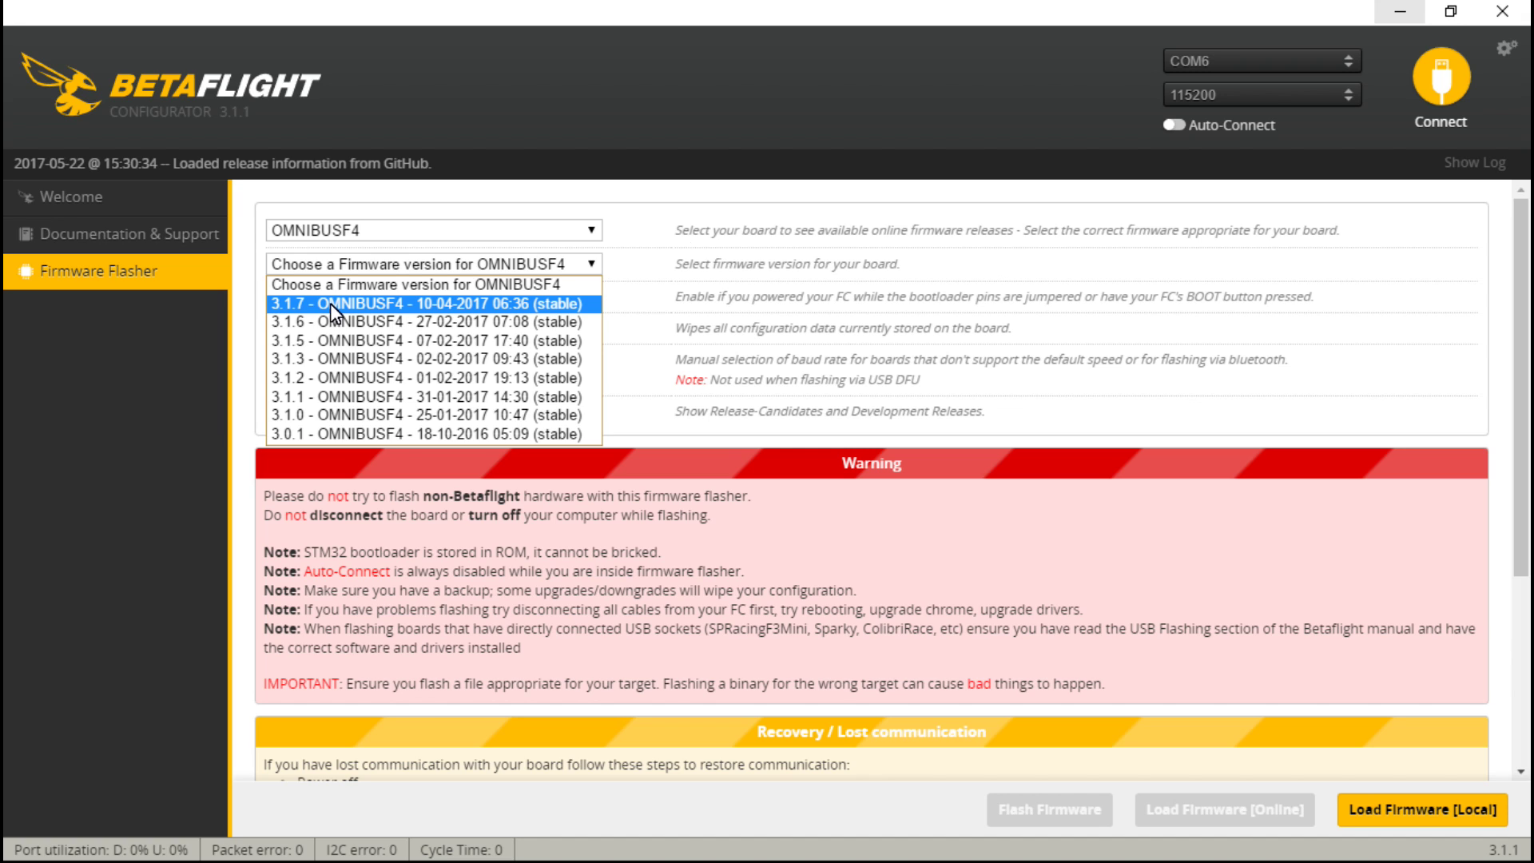
pyautogui.click(683, 262)
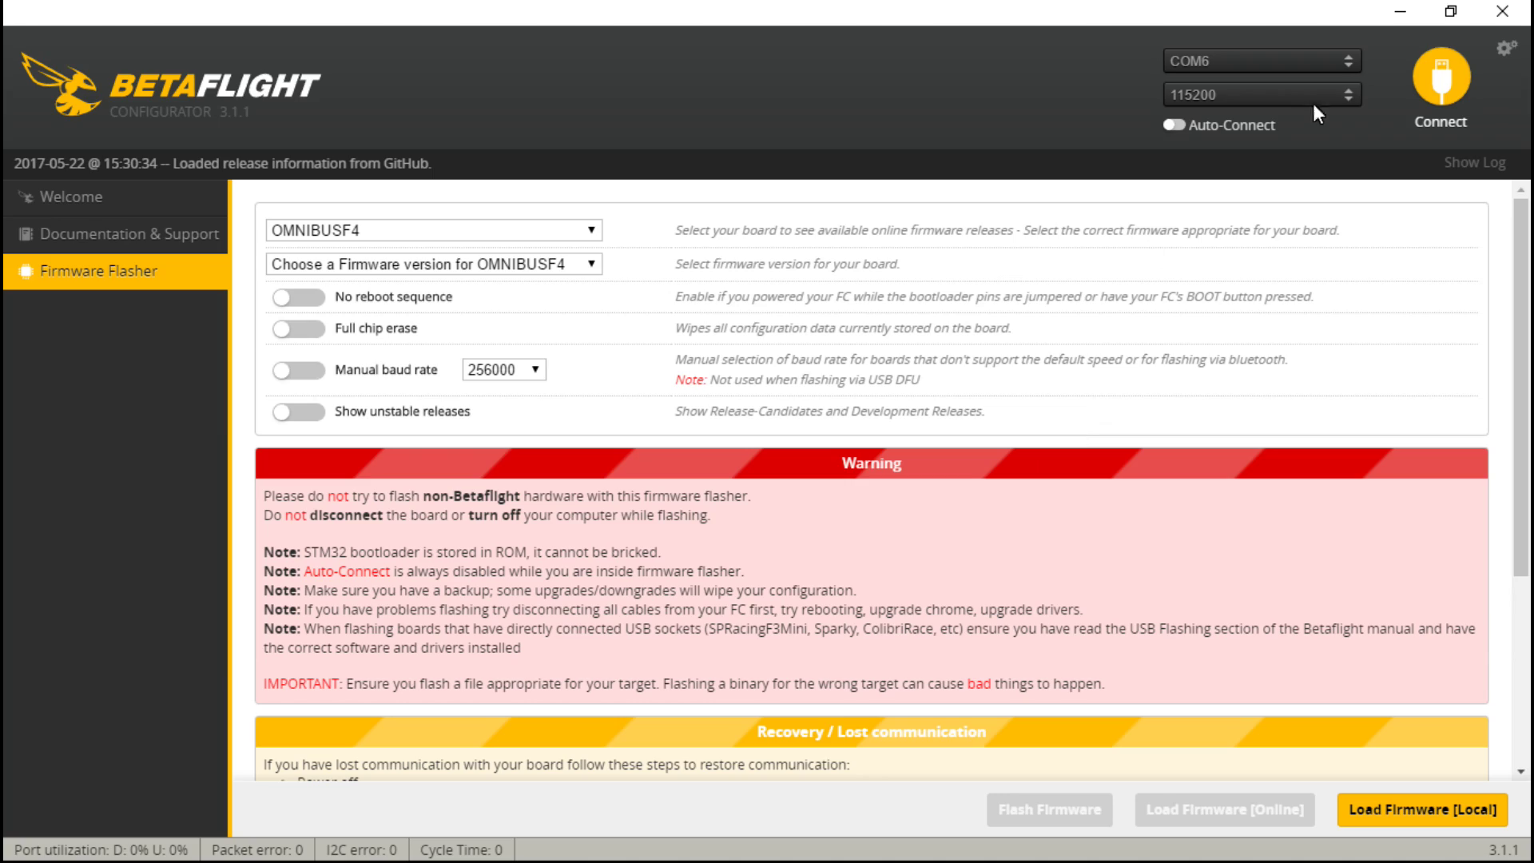
# Switch to Chrome and open the last build of the BorisB_BetaFlight project on Jenkins.
pyautogui.click(1398, 12)
pyautogui.doubleClick(1399, 631)
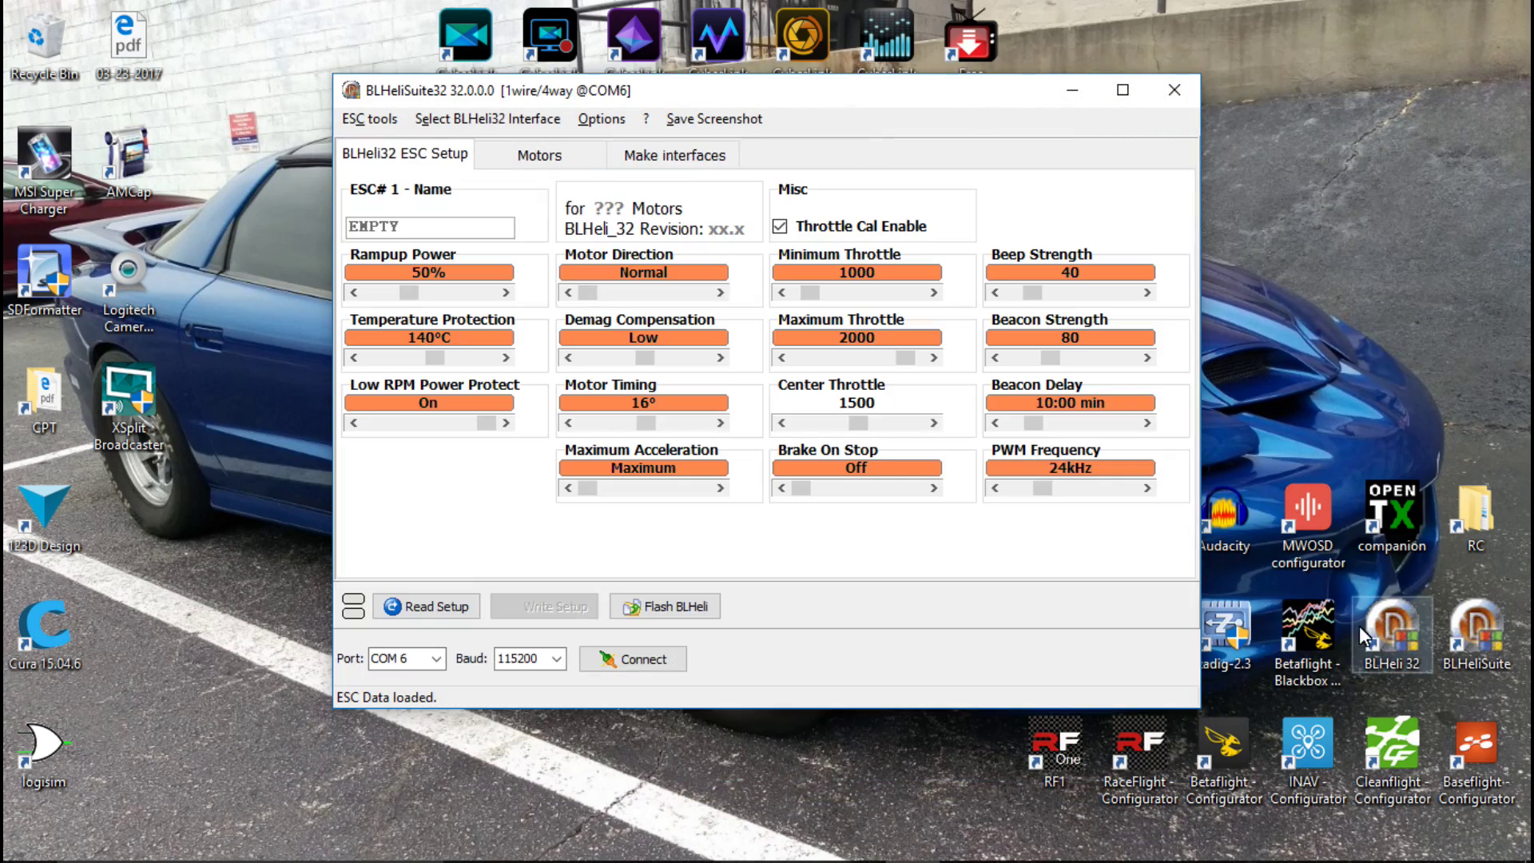
pyautogui.click(1175, 89)
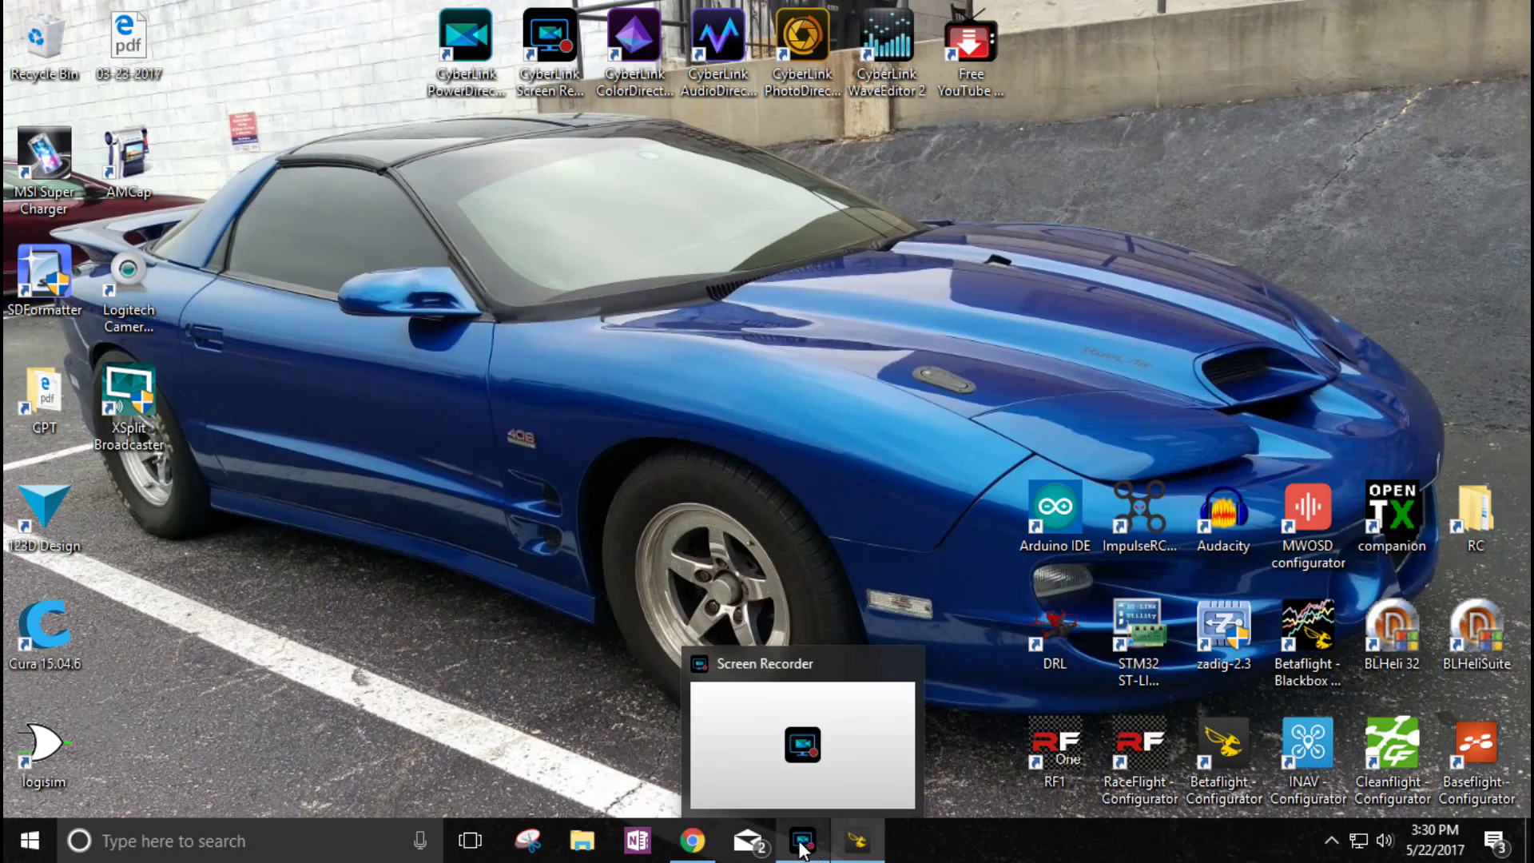
pyautogui.click(703, 853)
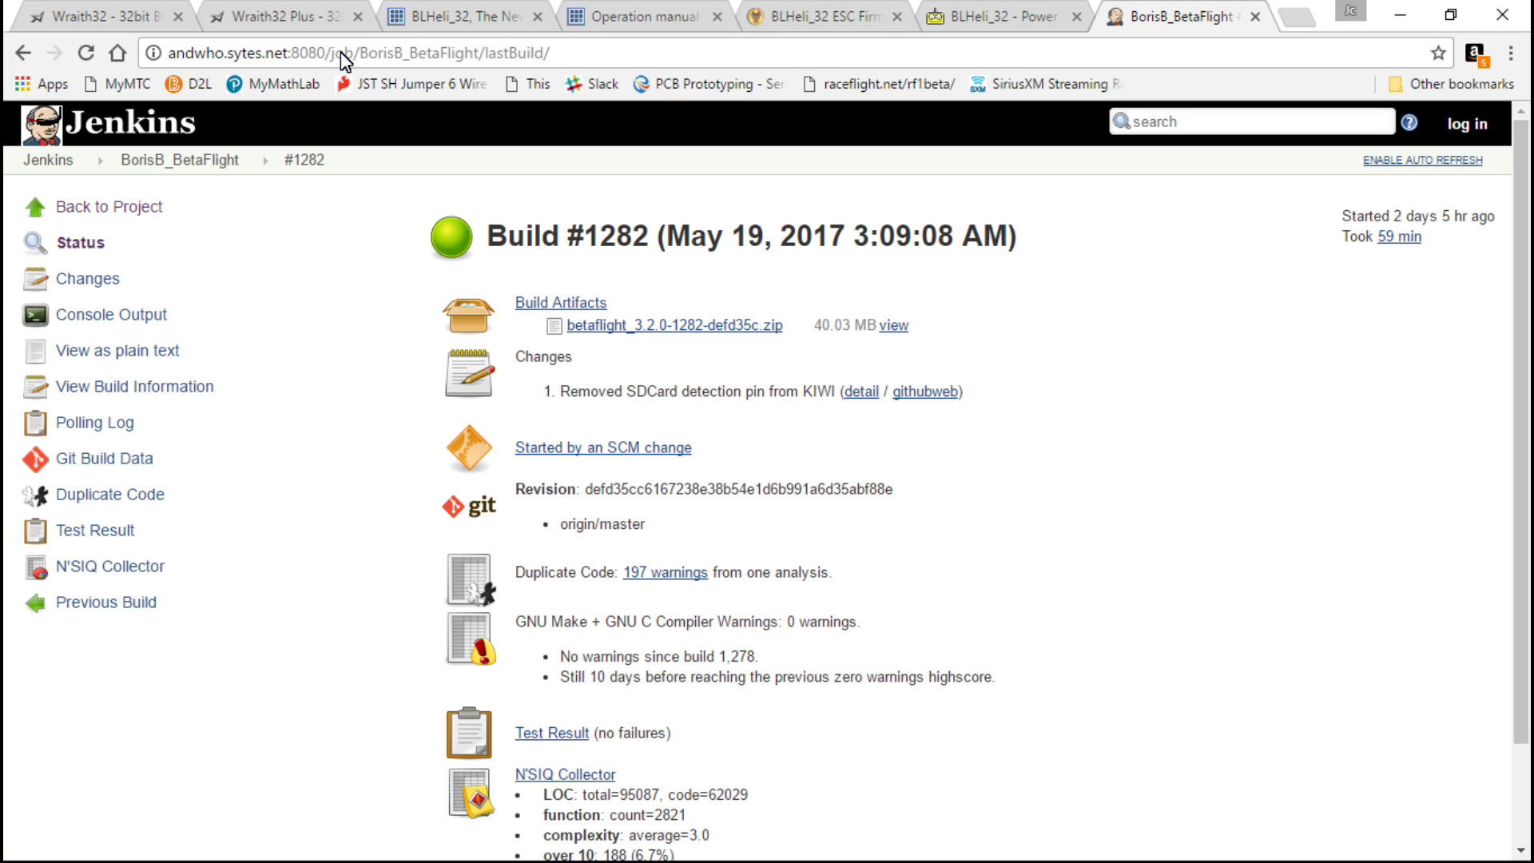
pyautogui.hotkey('alt', 'Left')
pyautogui.scroll(-2, 415, 679)
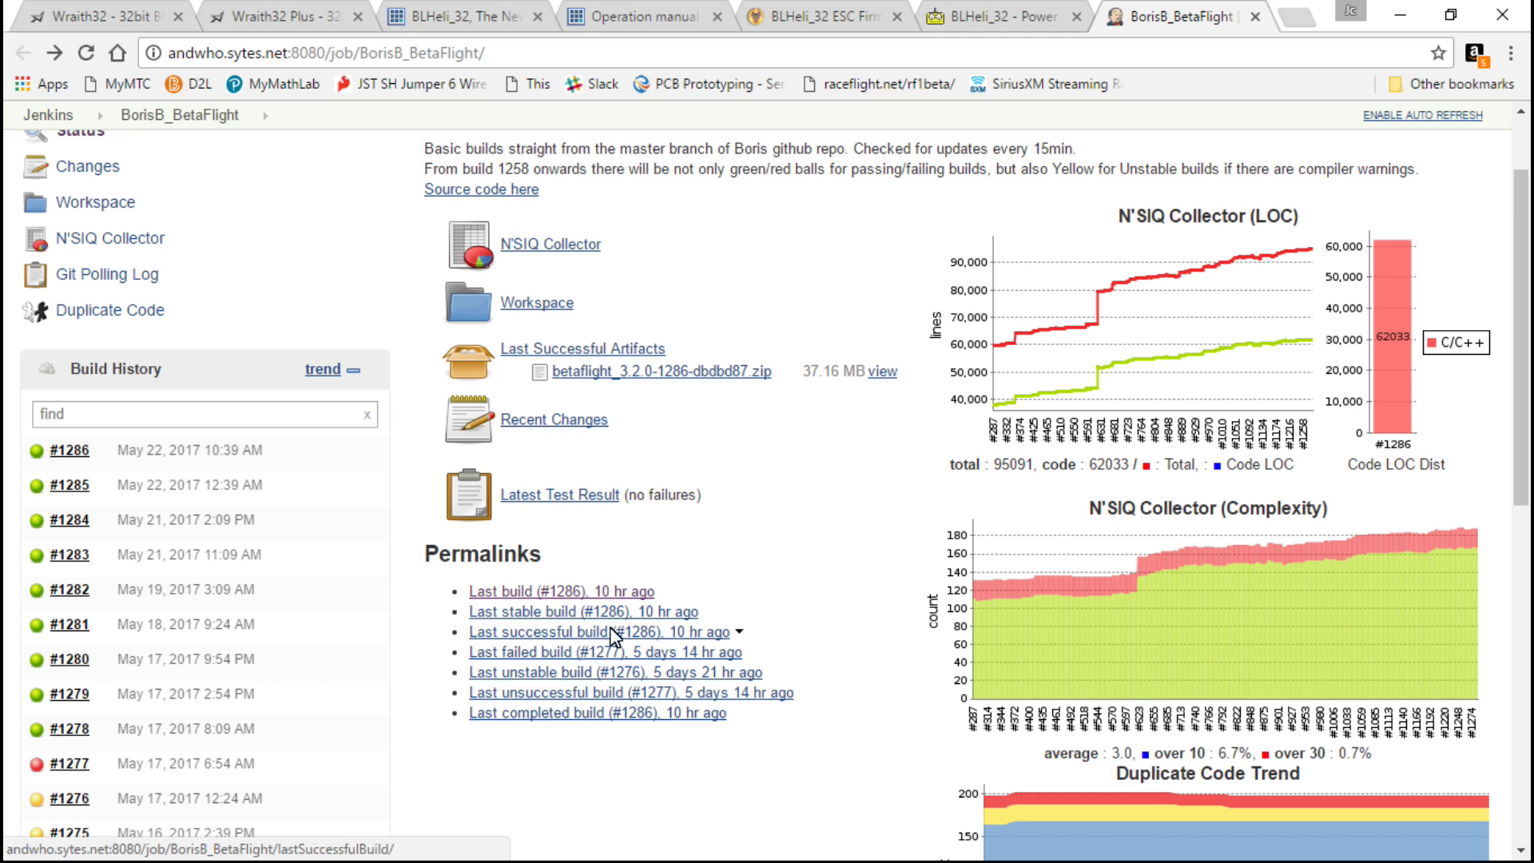
pyautogui.click(515, 591)
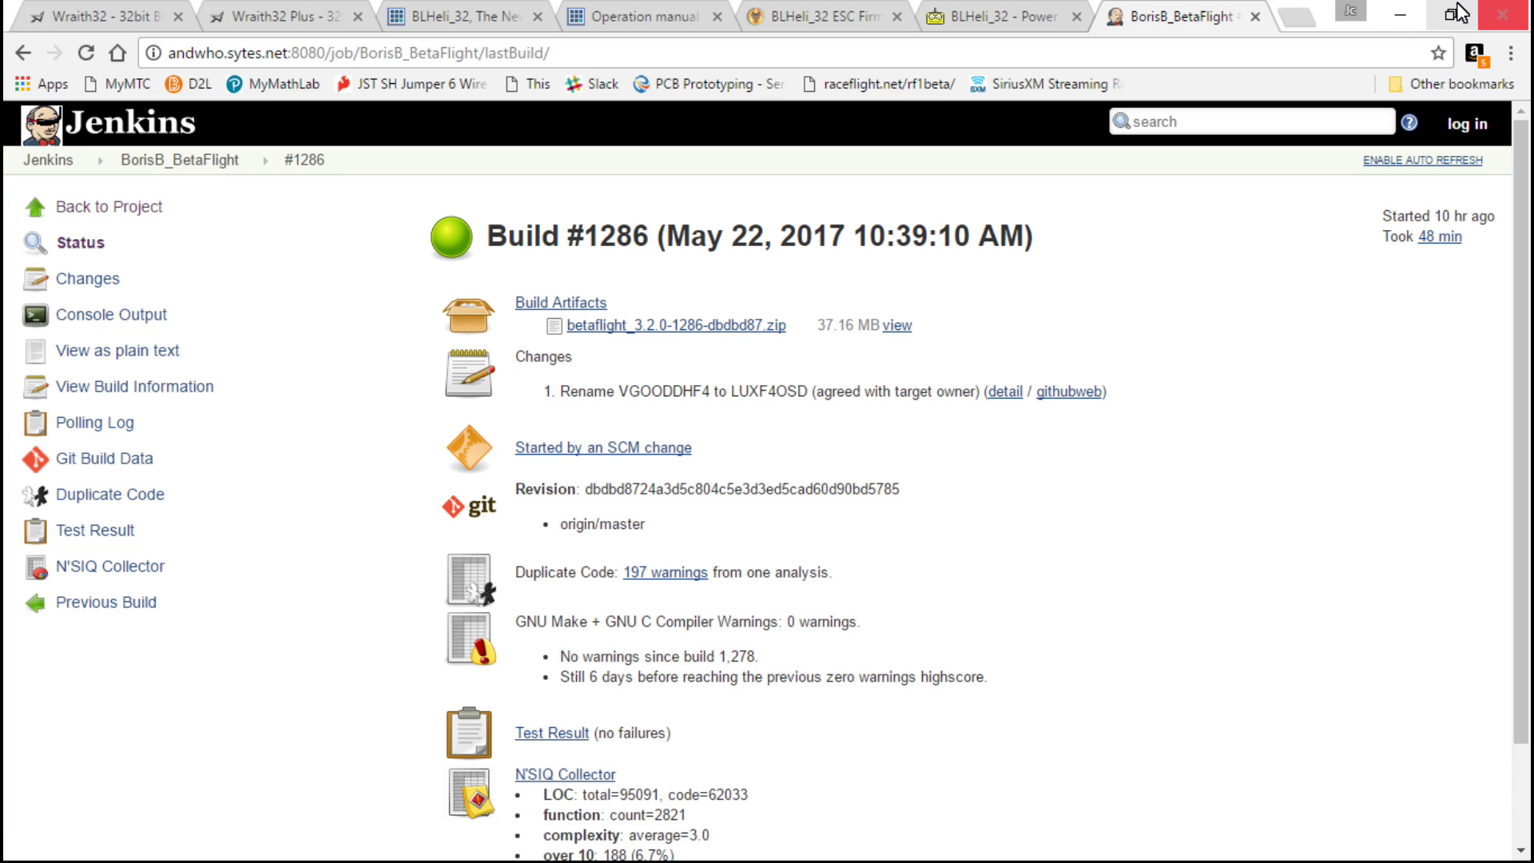
# Inspect the extracted betaflight_3.2.0-1282-defd35c folder under RC\Firmware\BF3.2 in File Explorer, and close the window.
pyautogui.click(1405, 20)
pyautogui.doubleClick(1495, 518)
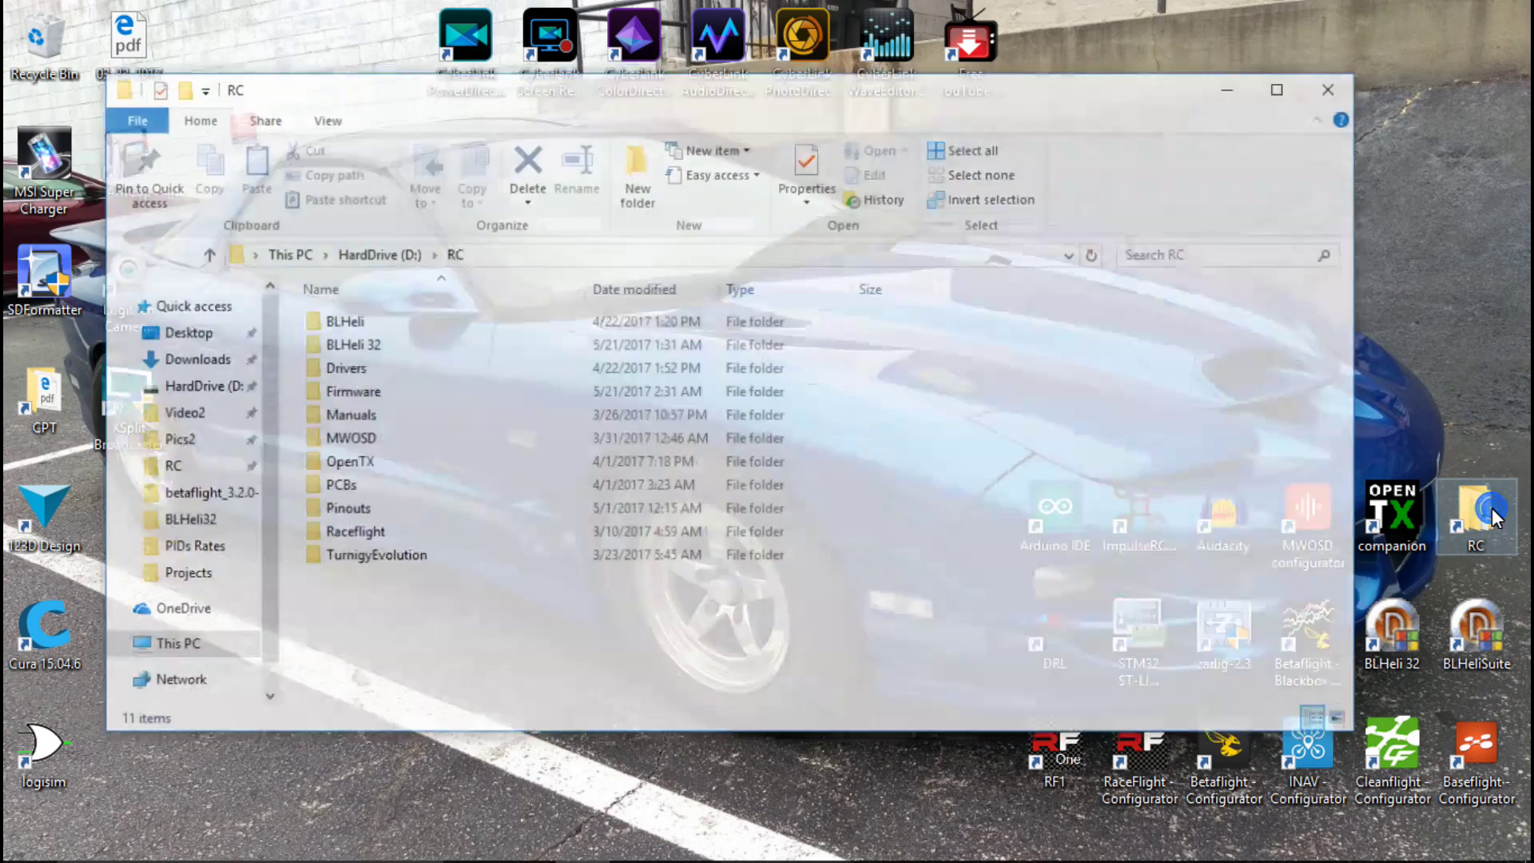
pyautogui.doubleClick(343, 391)
pyautogui.doubleClick(350, 348)
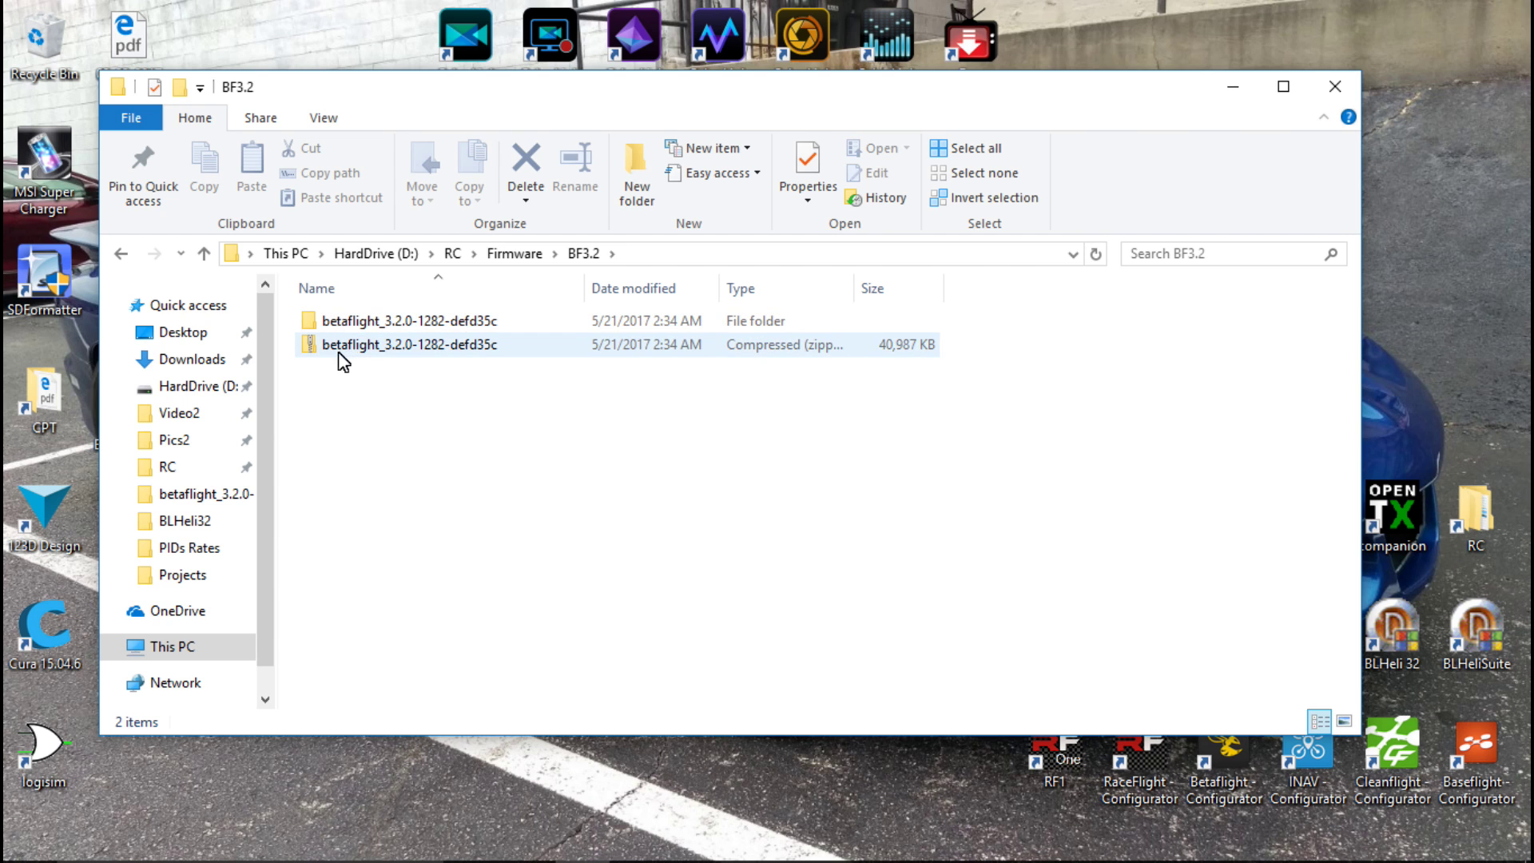
pyautogui.click(334, 352)
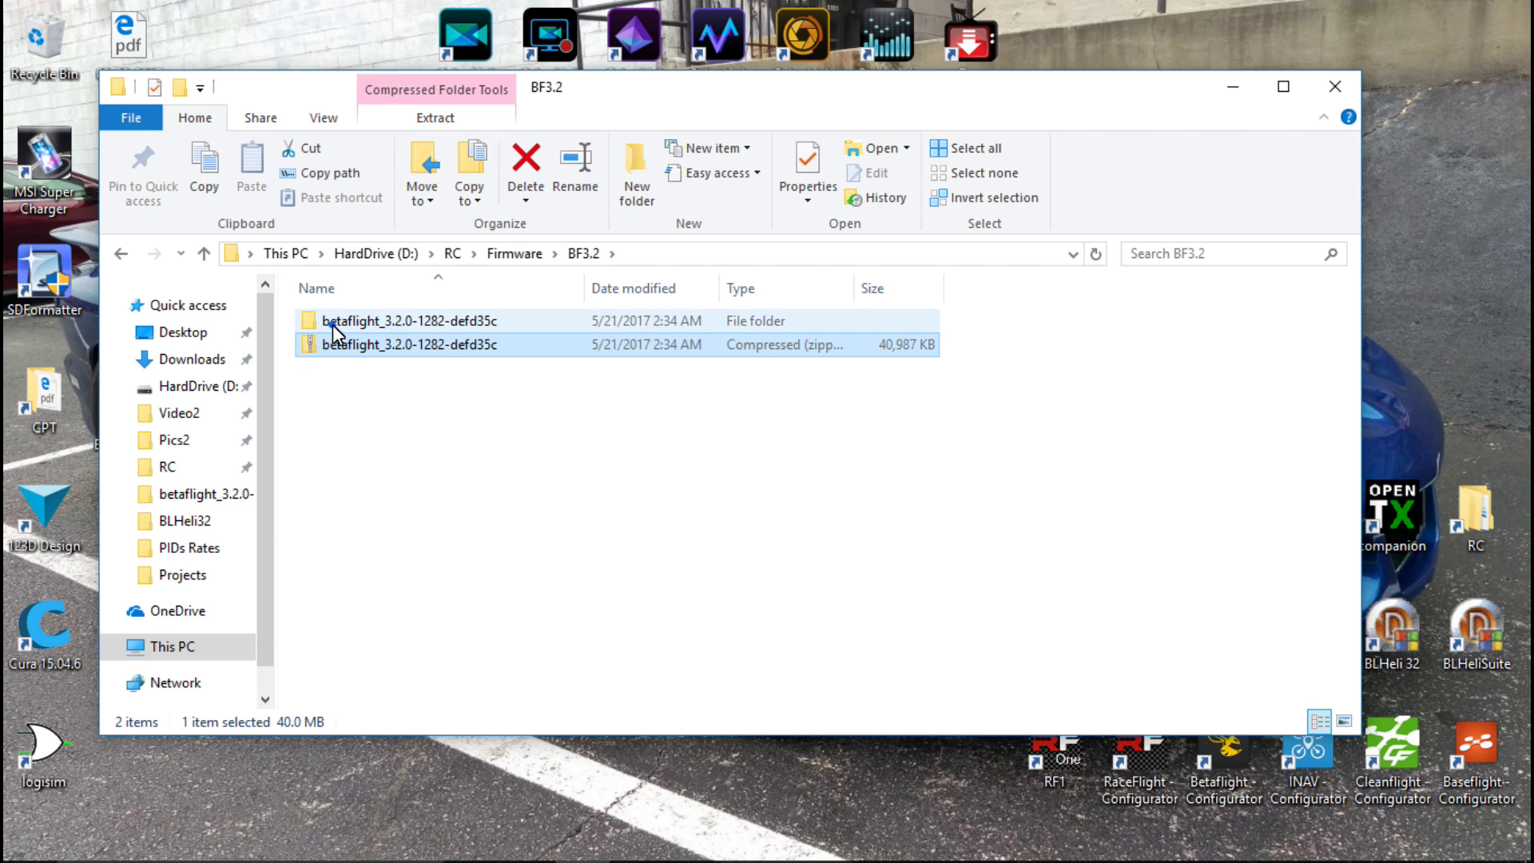
pyautogui.doubleClick(333, 324)
pyautogui.scroll(-3, 548, 497)
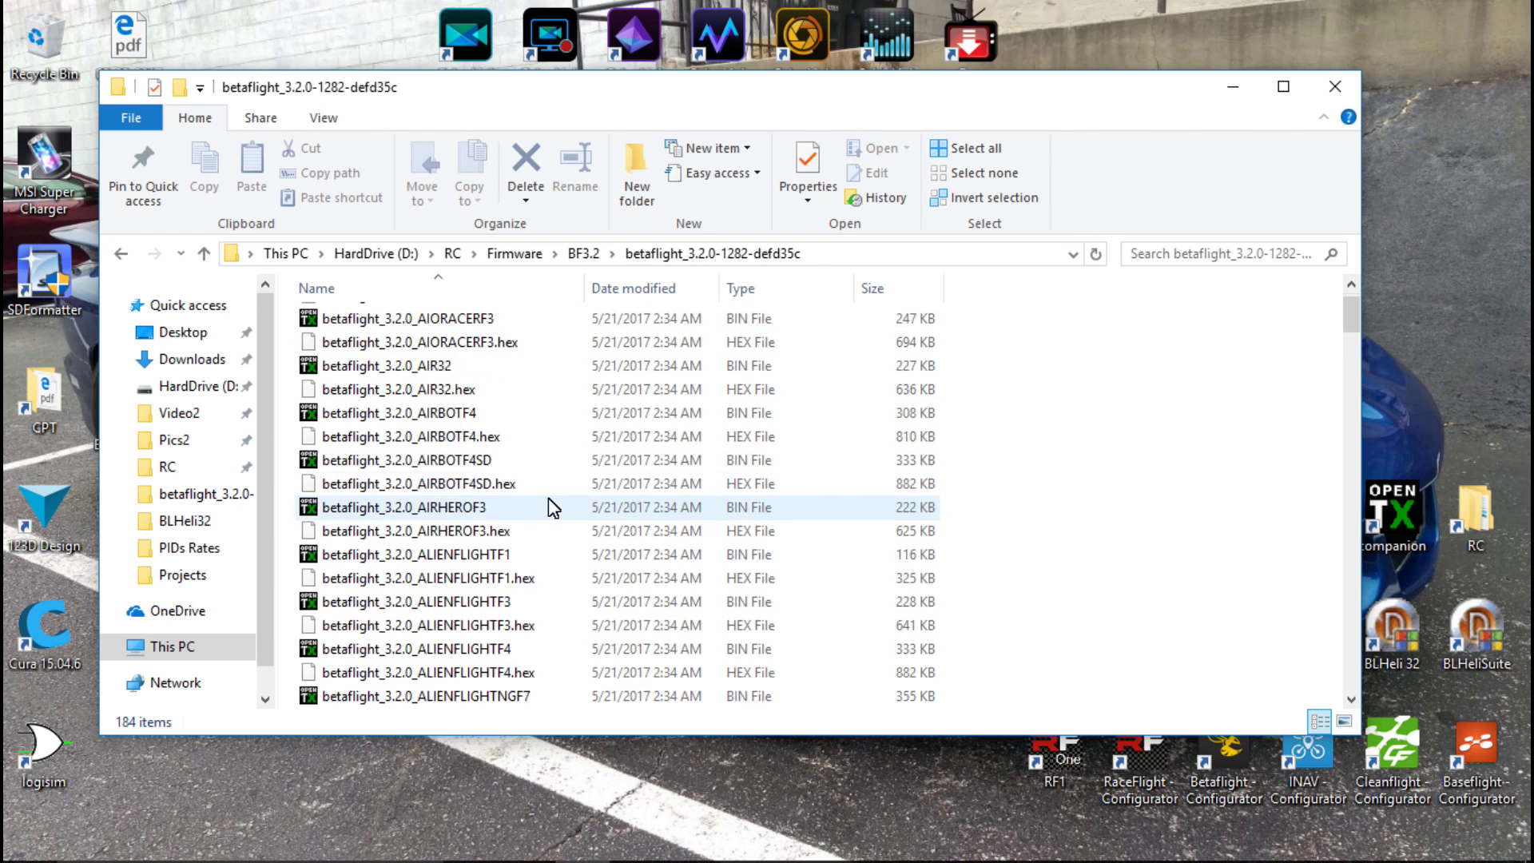
pyautogui.click(1333, 90)
# In Betaflight Configurator, look through the local 3.2.0 hex files for the OMNIBUSF4 target without loading one.
pyautogui.doubleClick(1197, 766)
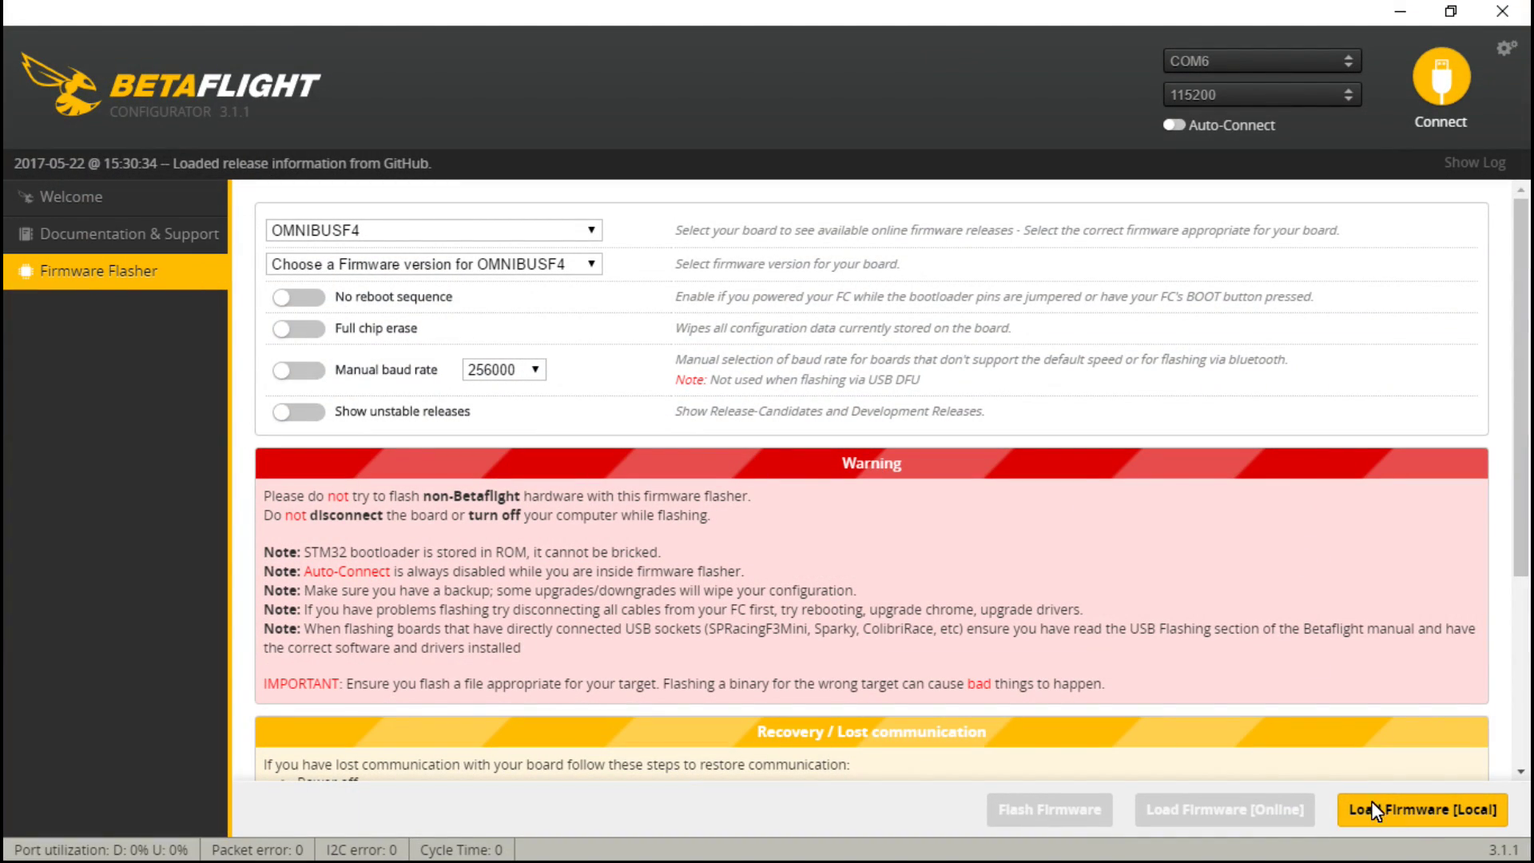
pyautogui.click(1387, 810)
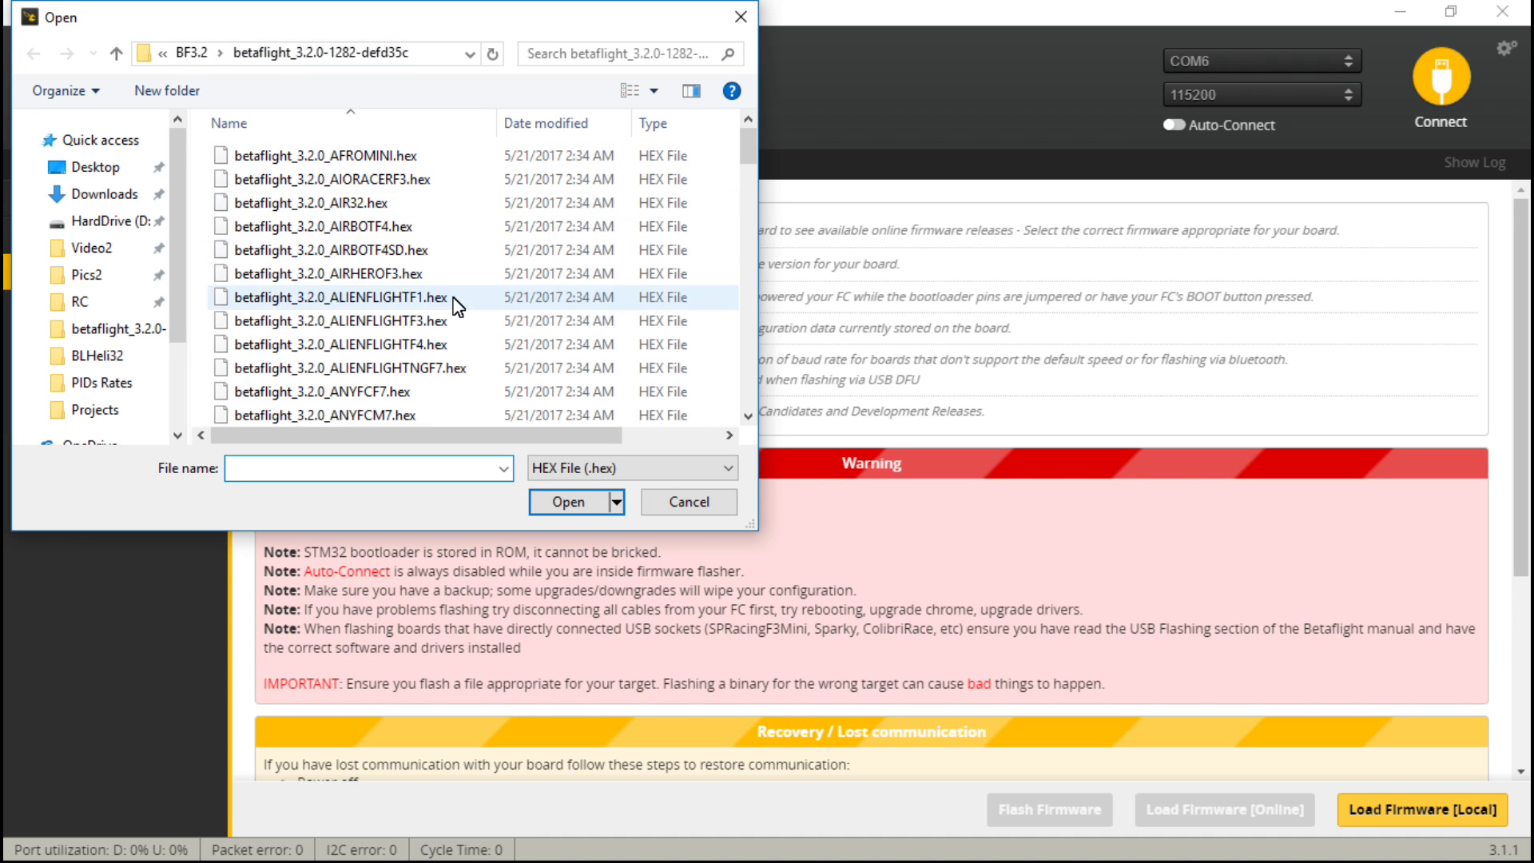
pyautogui.scroll(-20, 452, 313)
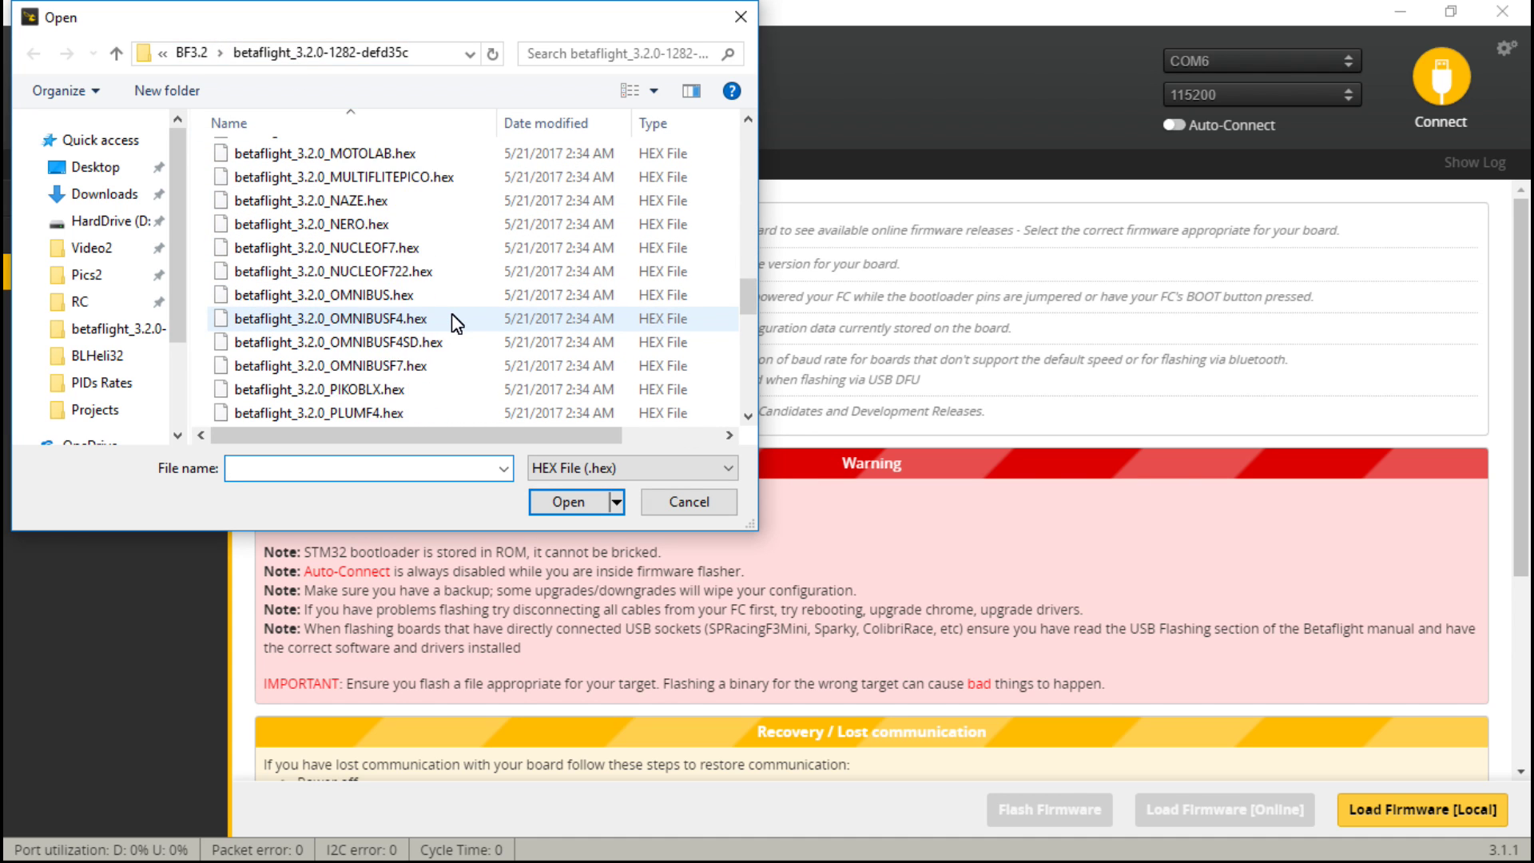
pyautogui.scroll(-5, 452, 318)
pyautogui.click(676, 503)
# Connect to the flight controller, run the version command in the CLI, and disconnect.
pyautogui.click(1459, 69)
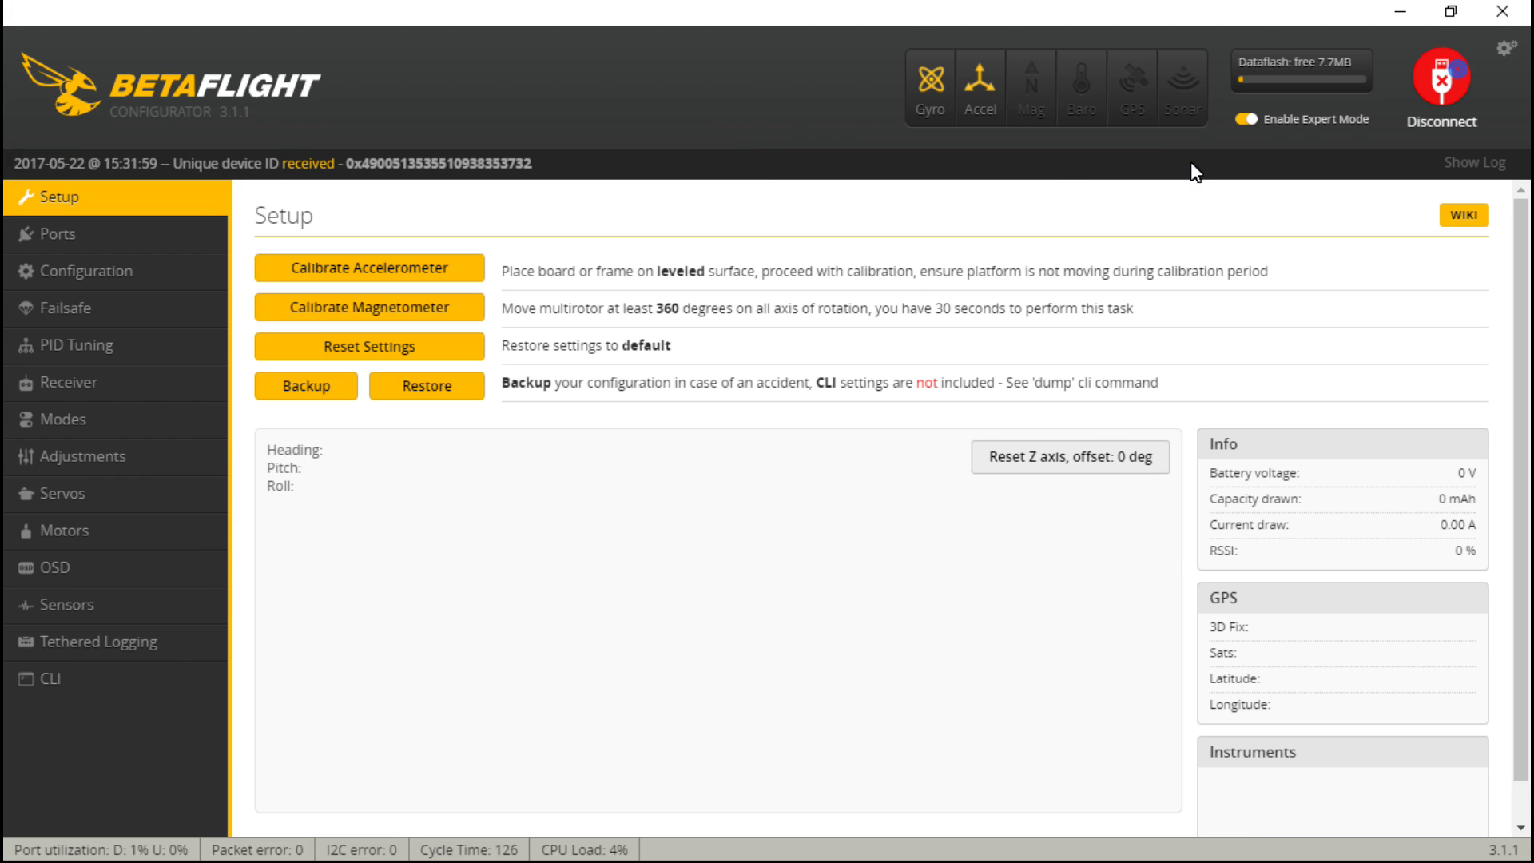
pyautogui.click(79, 685)
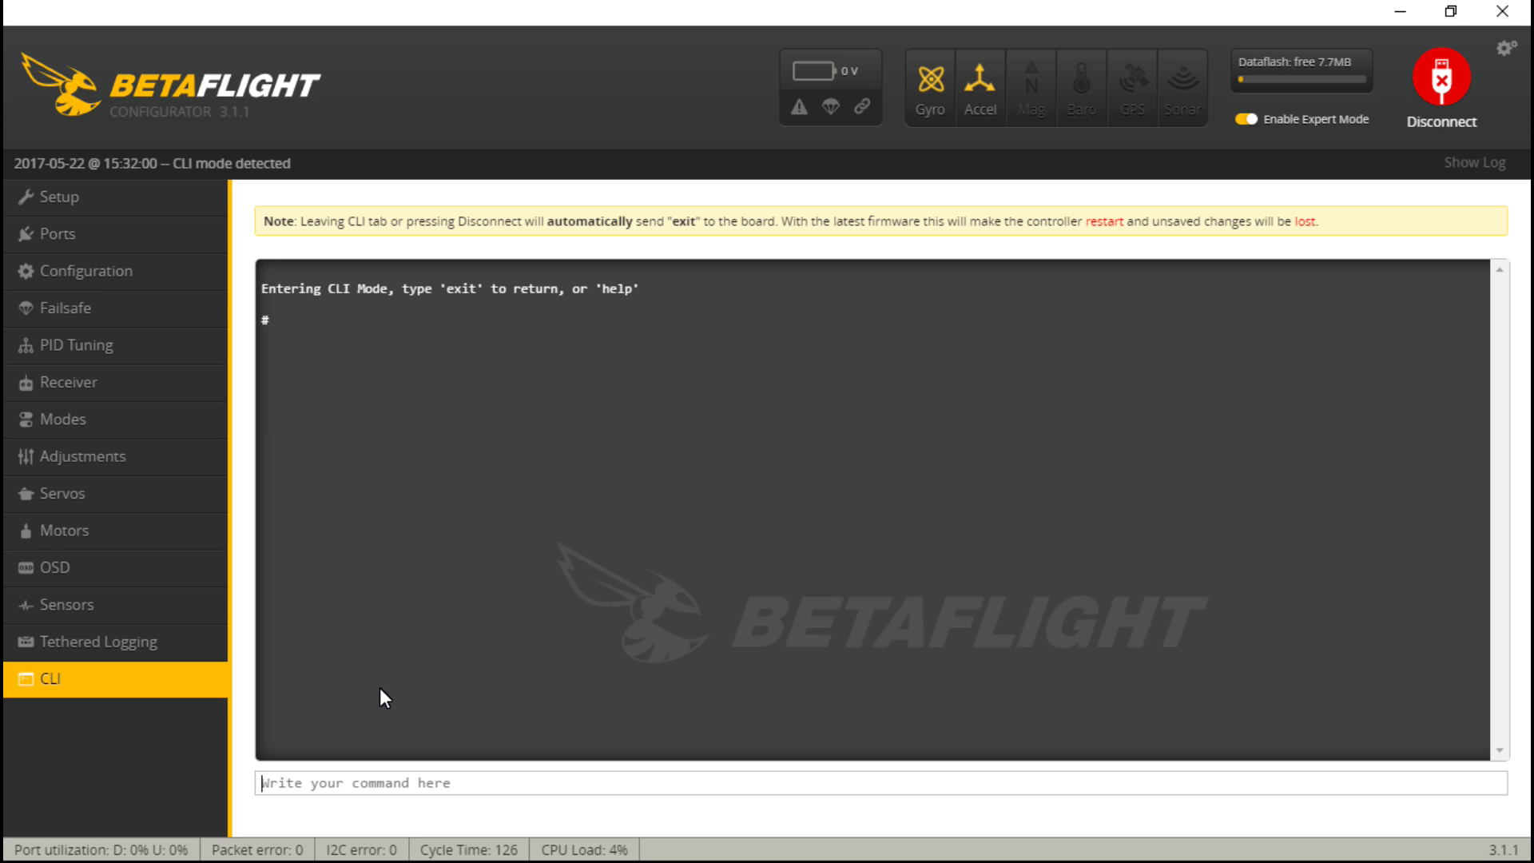
pyautogui.write('version')
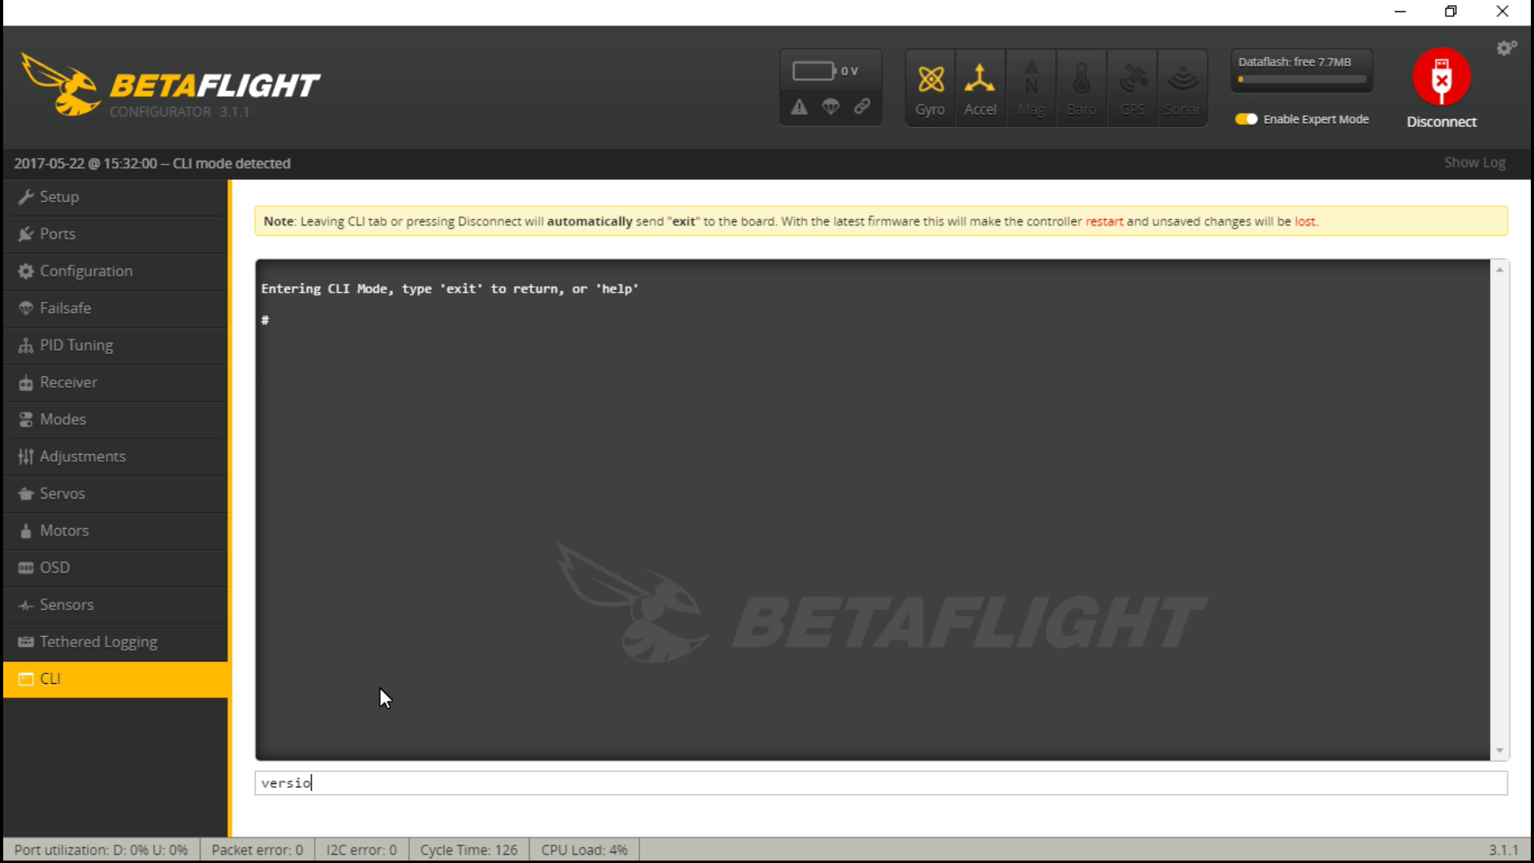
pyautogui.press('Return')
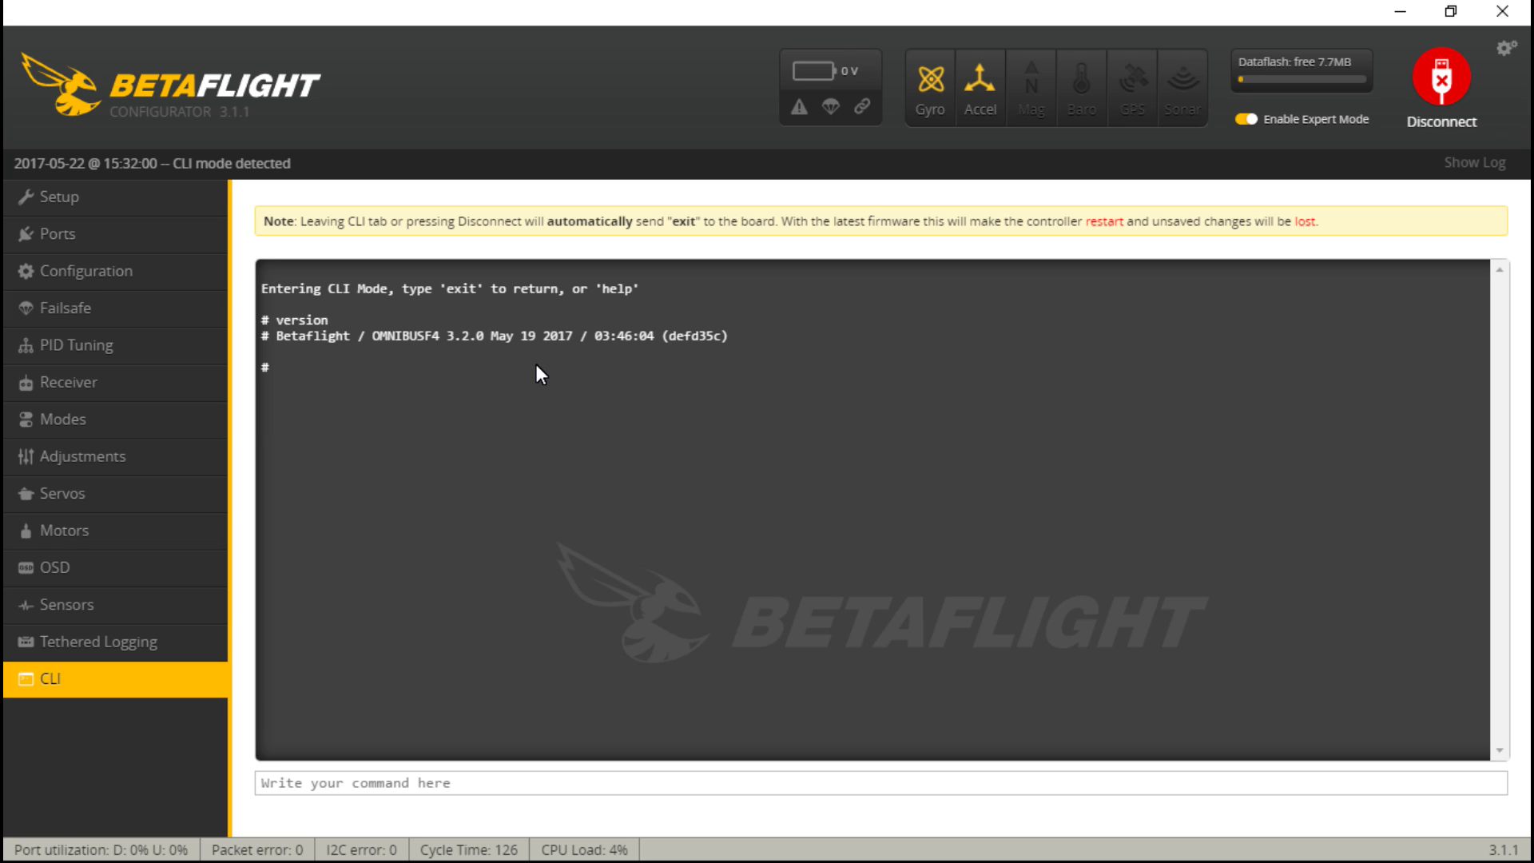
pyautogui.click(1452, 74)
pyautogui.click(1400, 12)
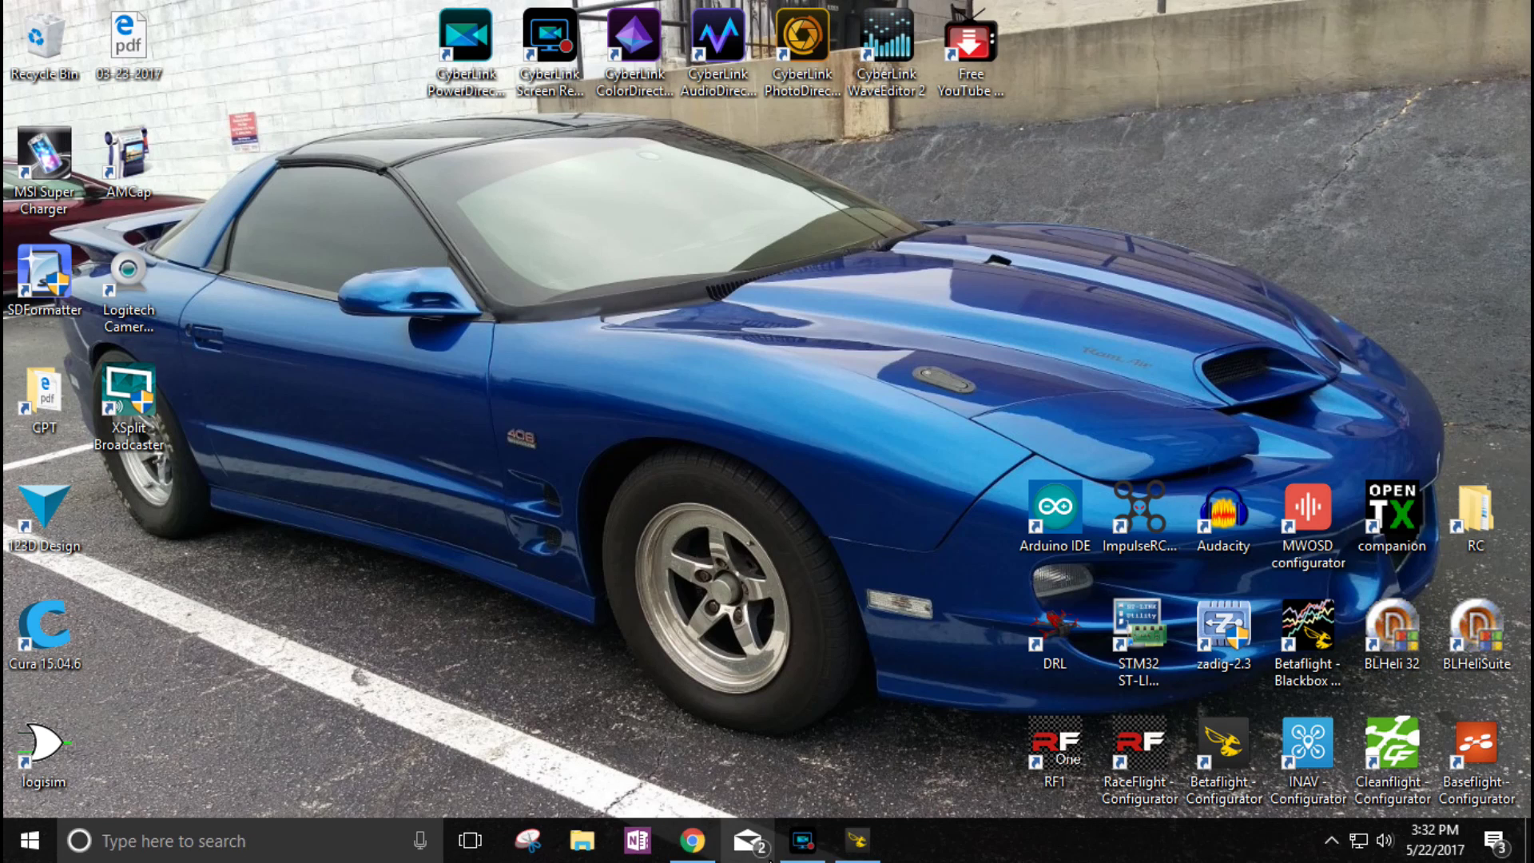
# Reconnect the flight controller in Betaflight Configurator and review the ESC/Motor protocol options, keeping DSHOT600.
pyautogui.doubleClick(1224, 744)
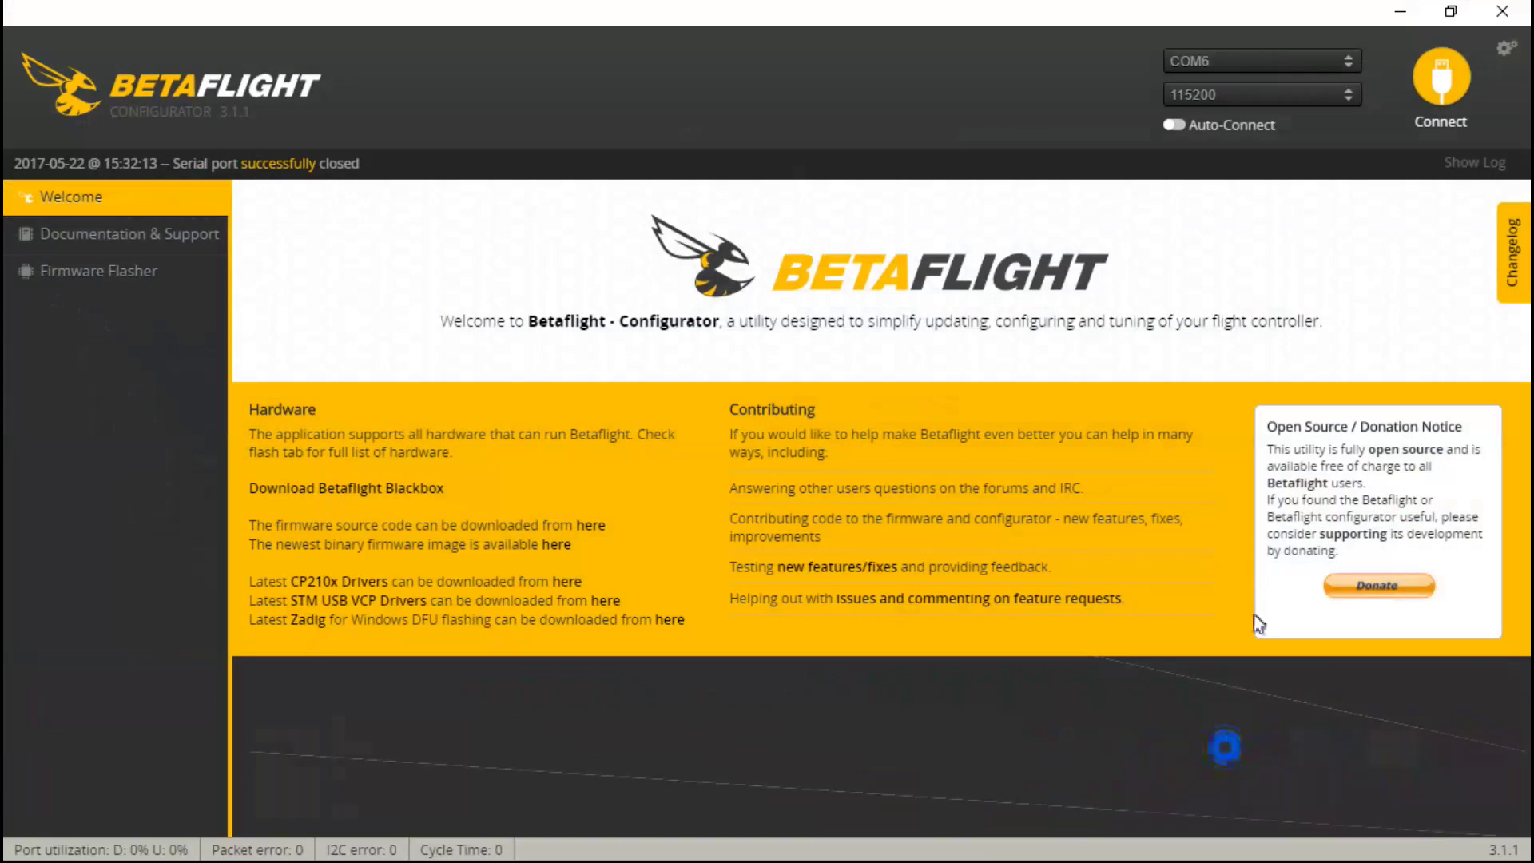
pyautogui.click(1458, 83)
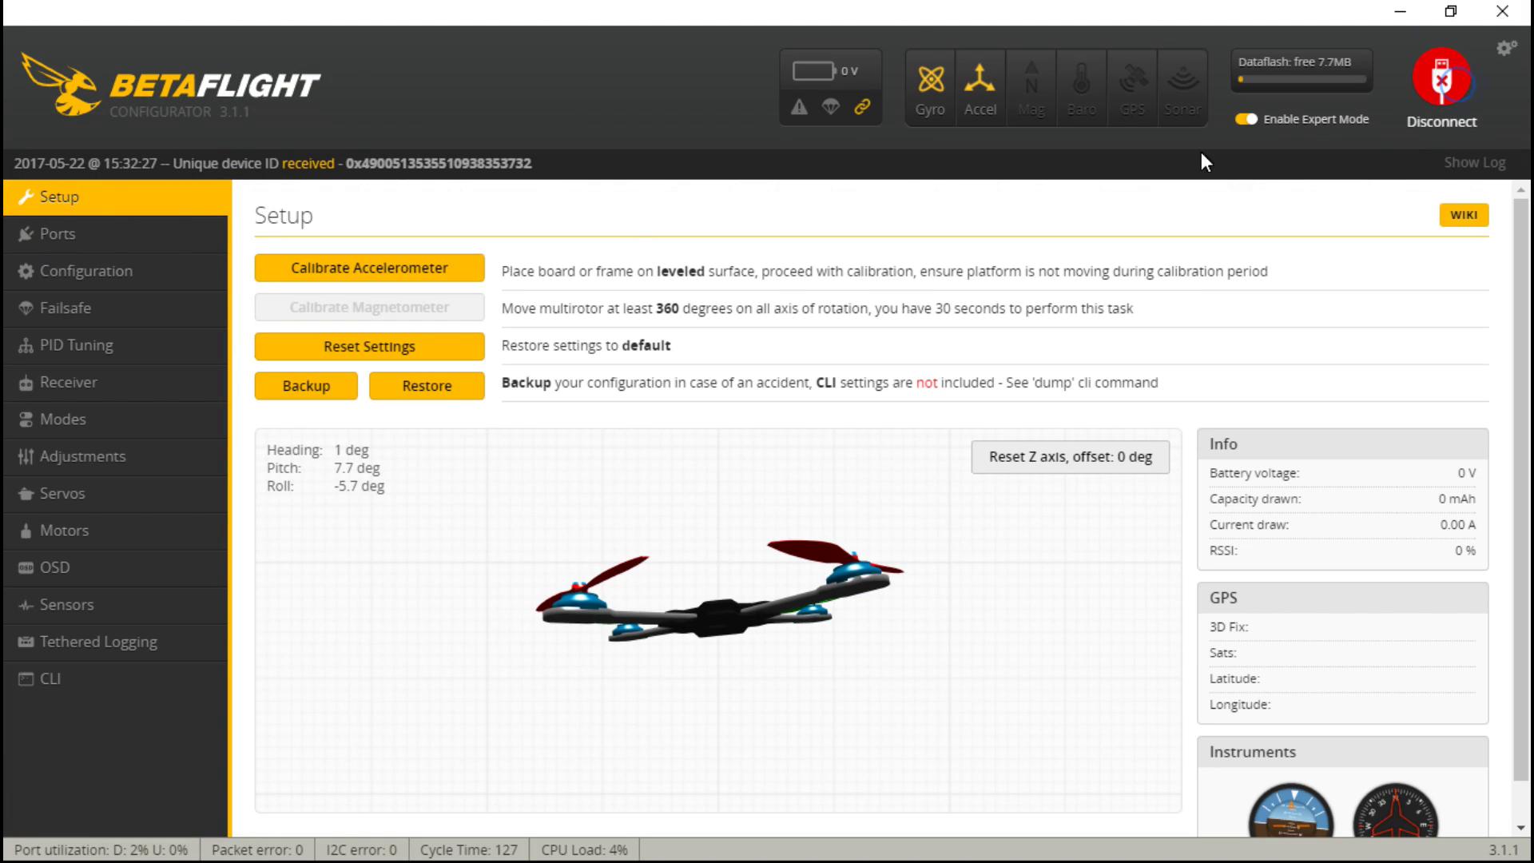
pyautogui.click(90, 272)
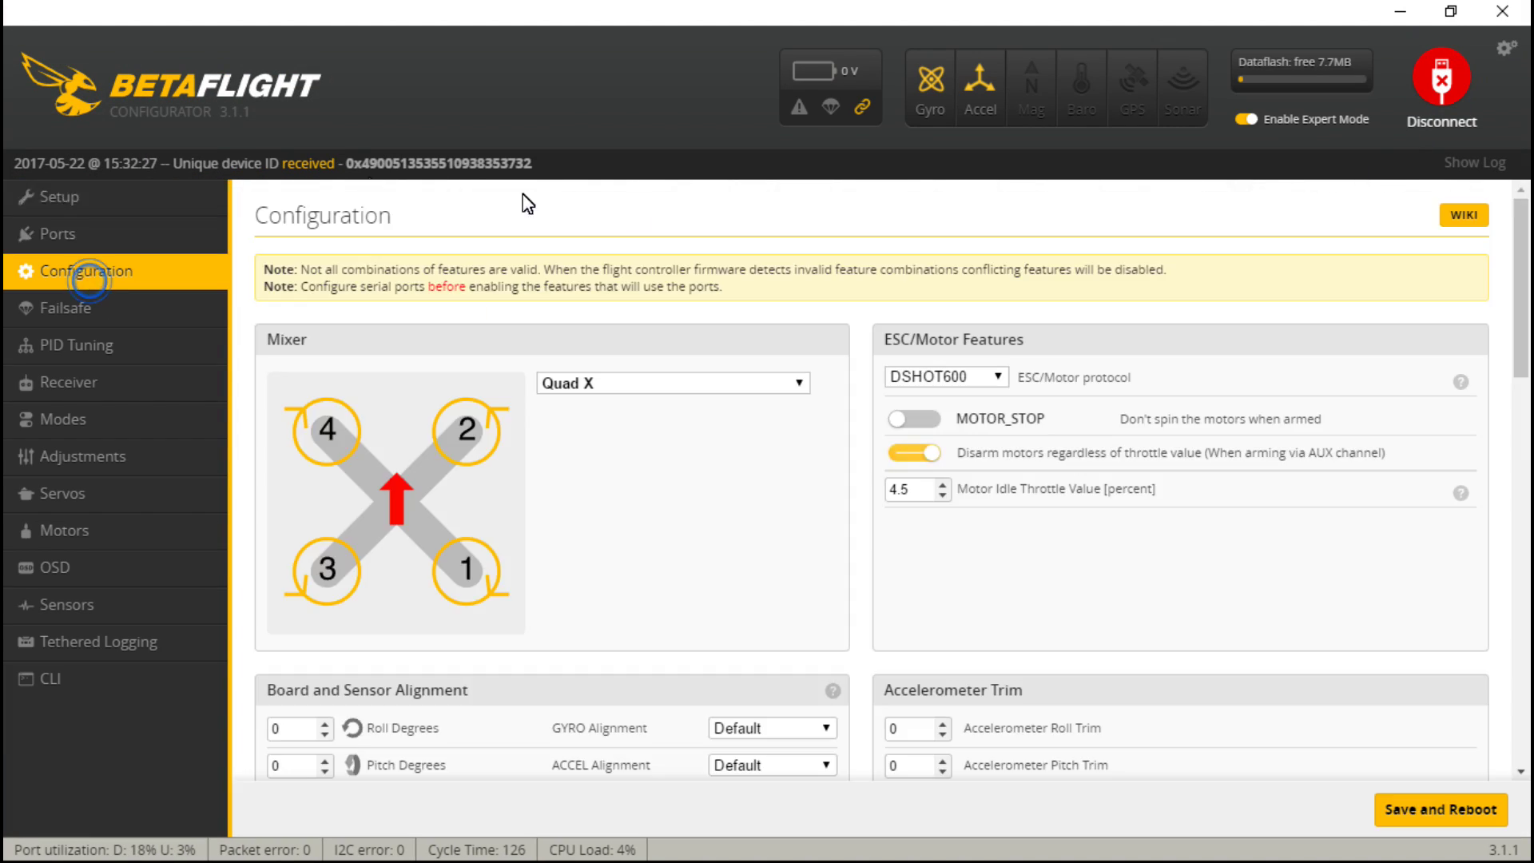
pyautogui.click(993, 379)
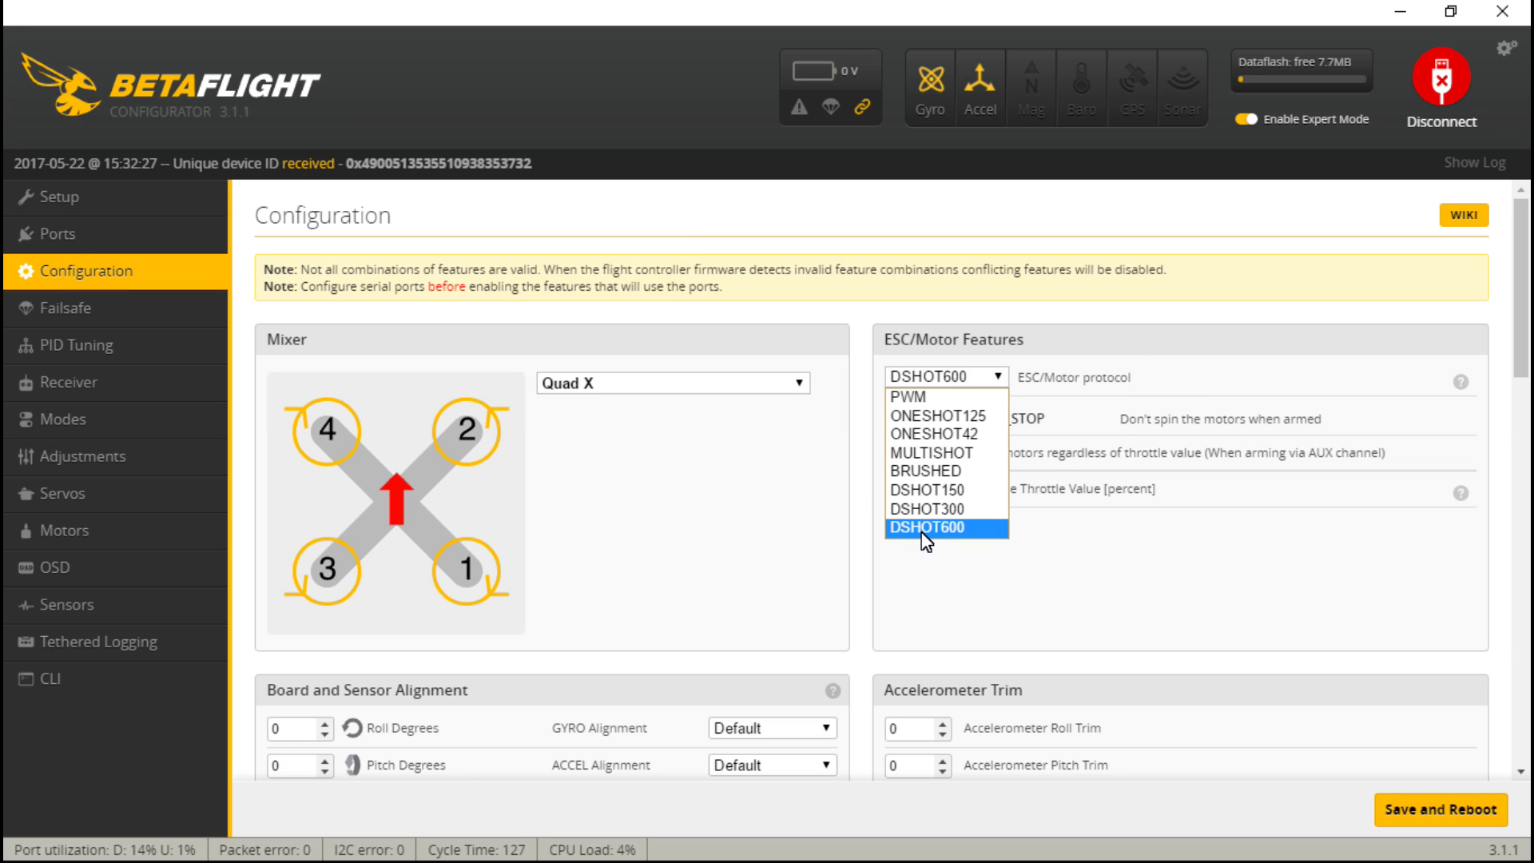
pyautogui.click(864, 532)
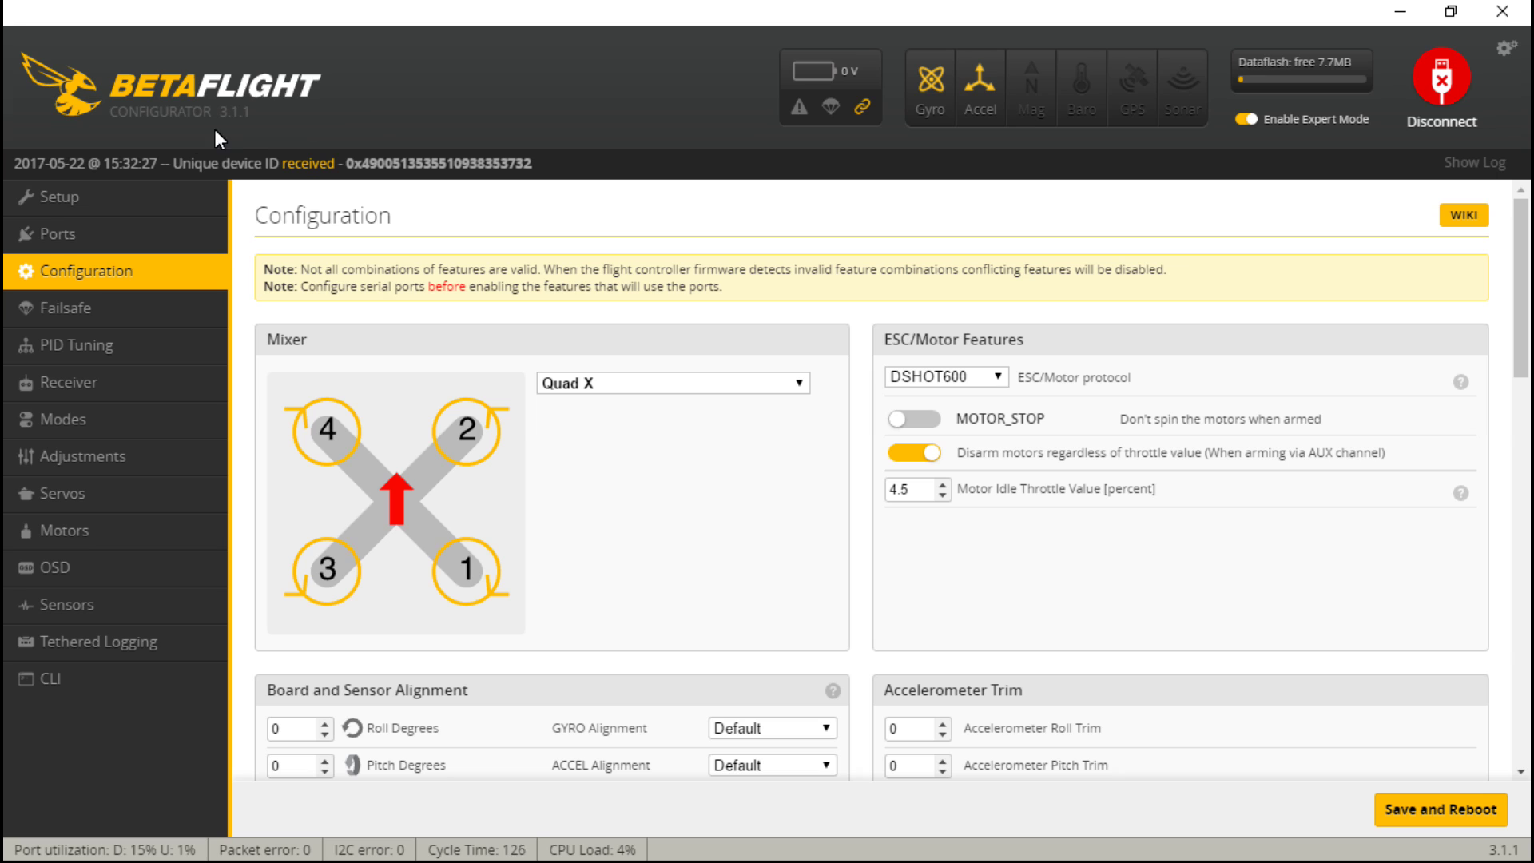
pyautogui.click(999, 377)
pyautogui.click(999, 378)
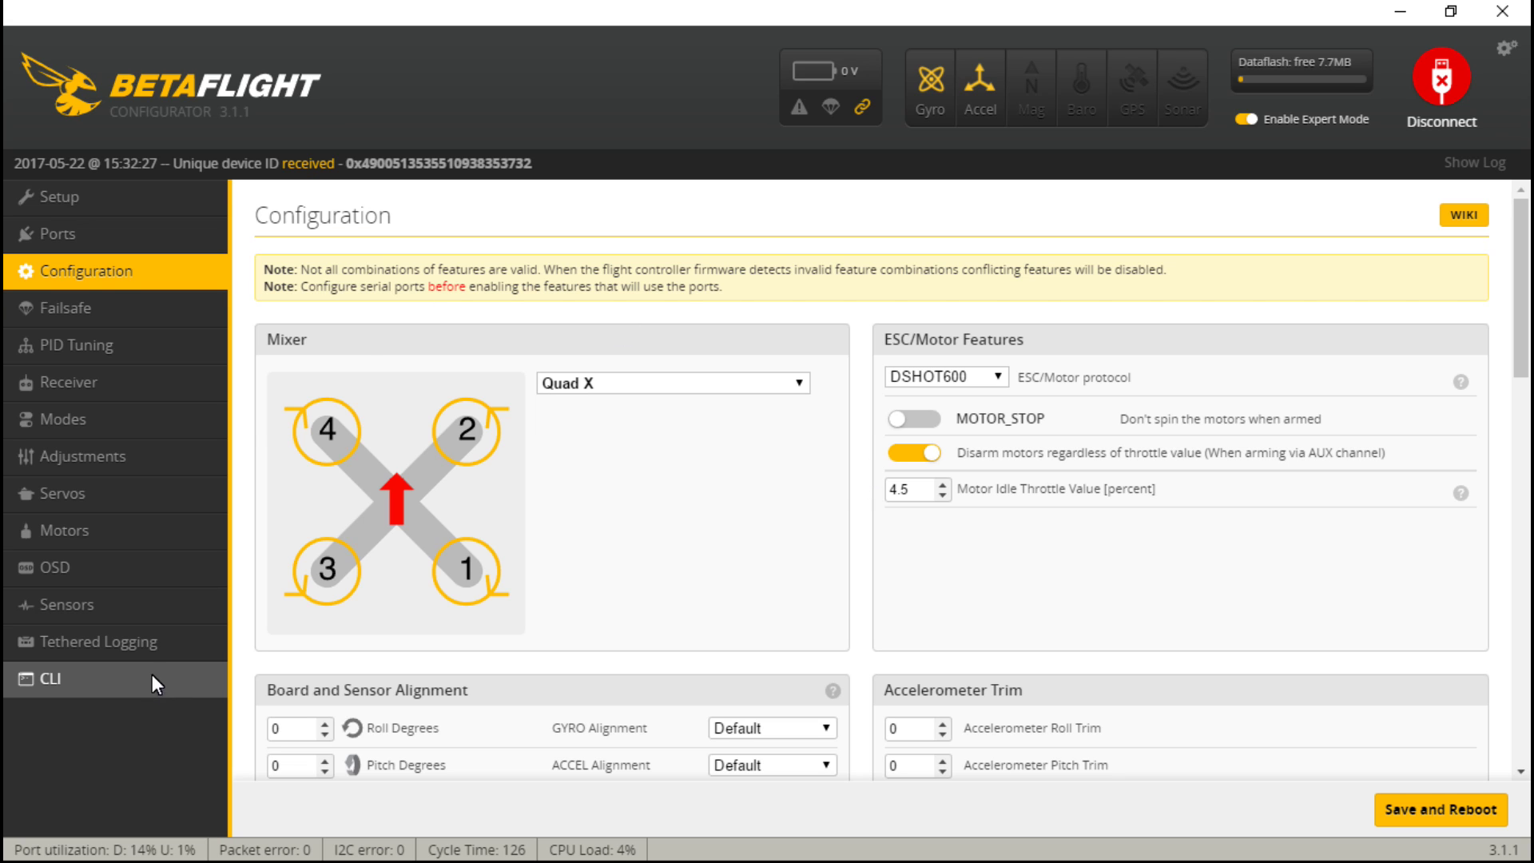
# List all settings in the CLI with the get command and find the motor_pwm_protocol entry with its allowed values.
pyautogui.click(127, 685)
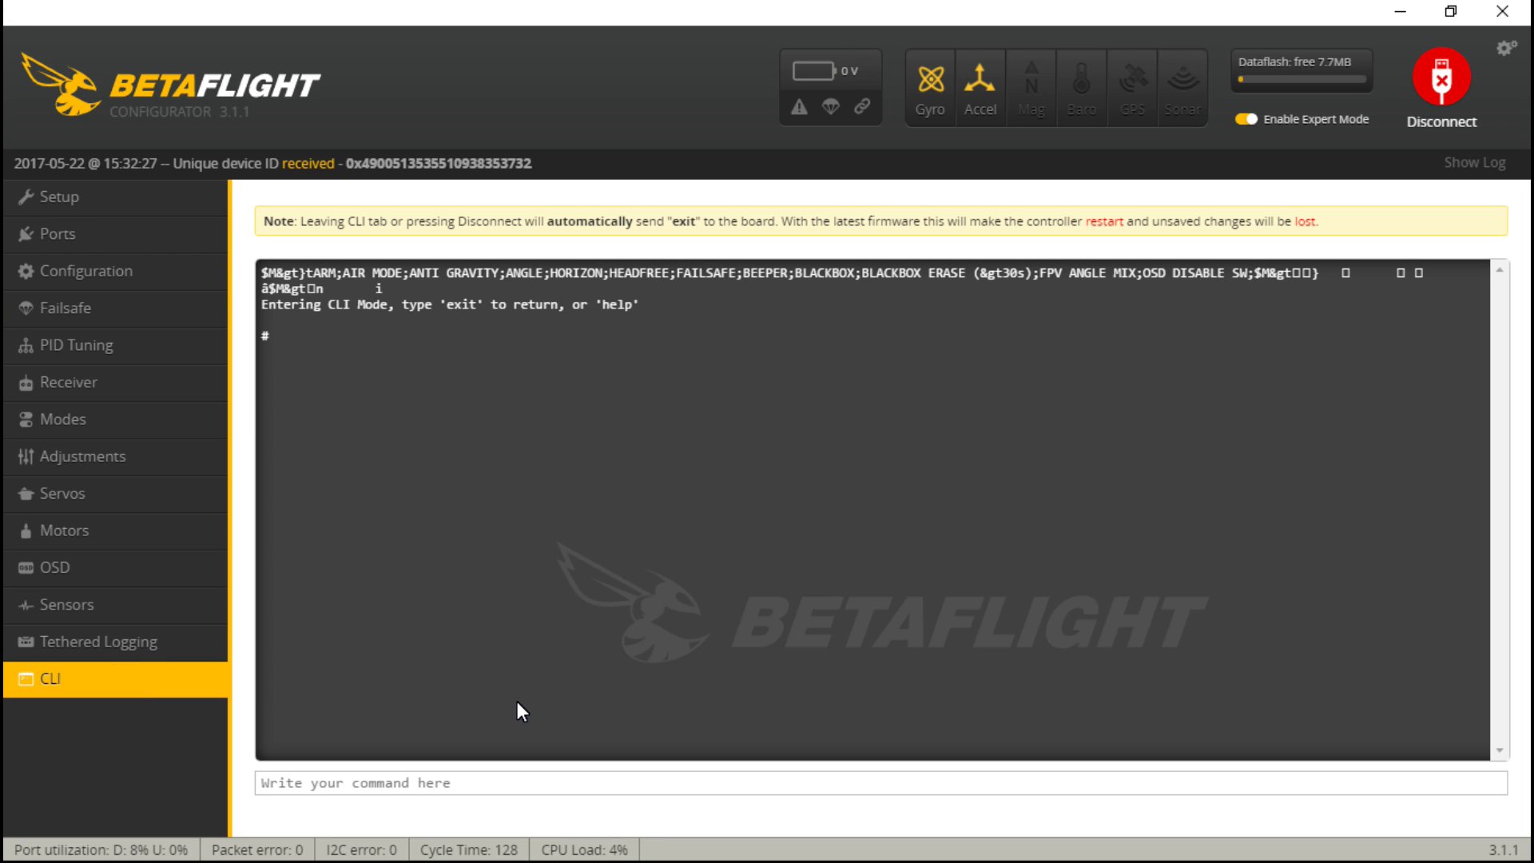
pyautogui.click(530, 793)
pyautogui.write('get')
pyautogui.press('Return')
pyautogui.scroll(15, 631, 667)
pyautogui.scroll(15, 627, 649)
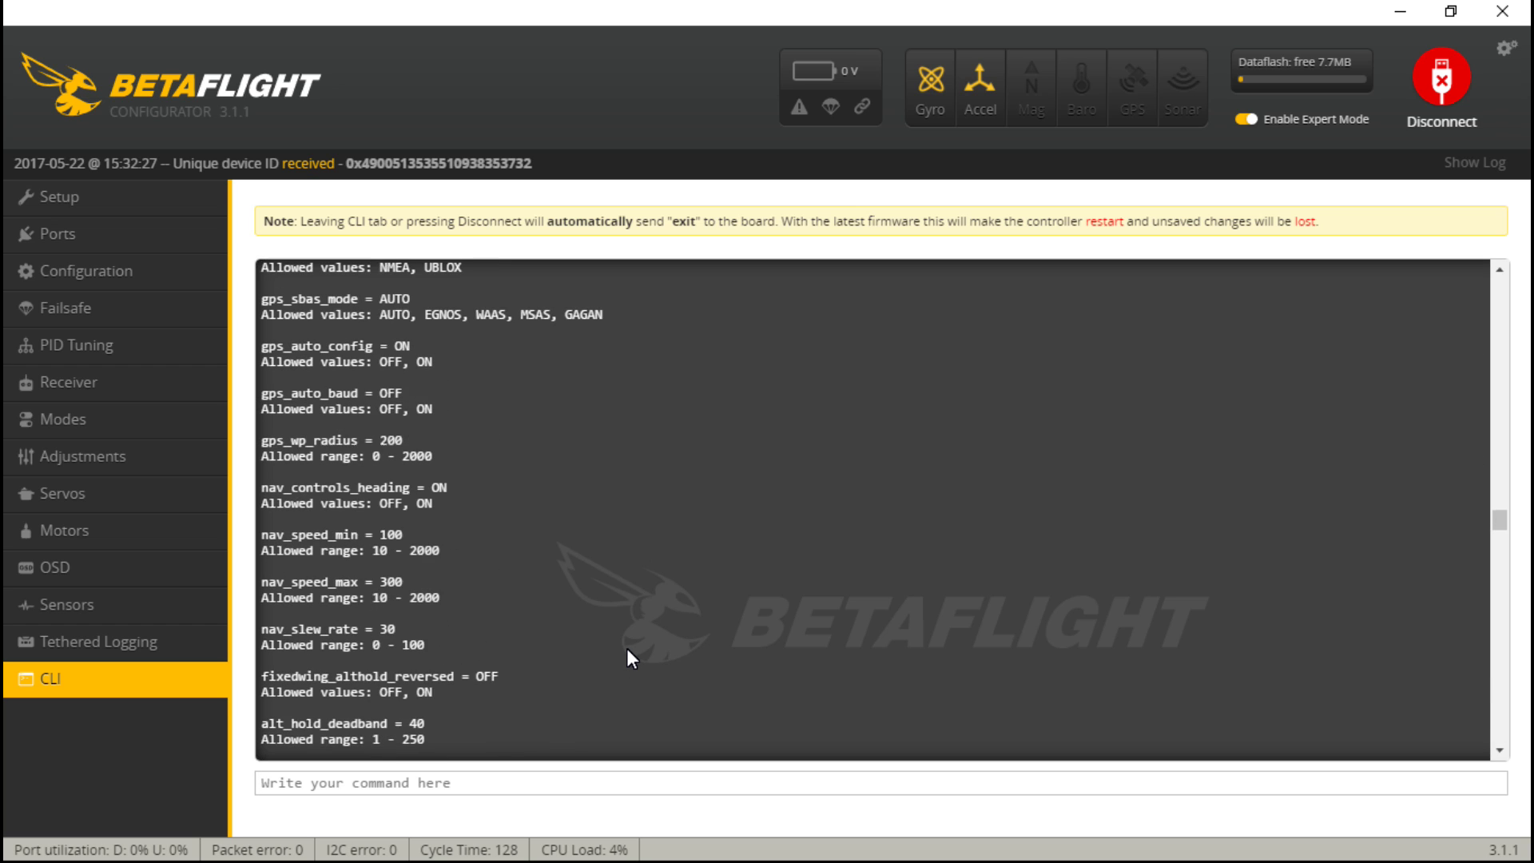
pyautogui.scroll(15, 627, 649)
pyautogui.scroll(12, 645, 639)
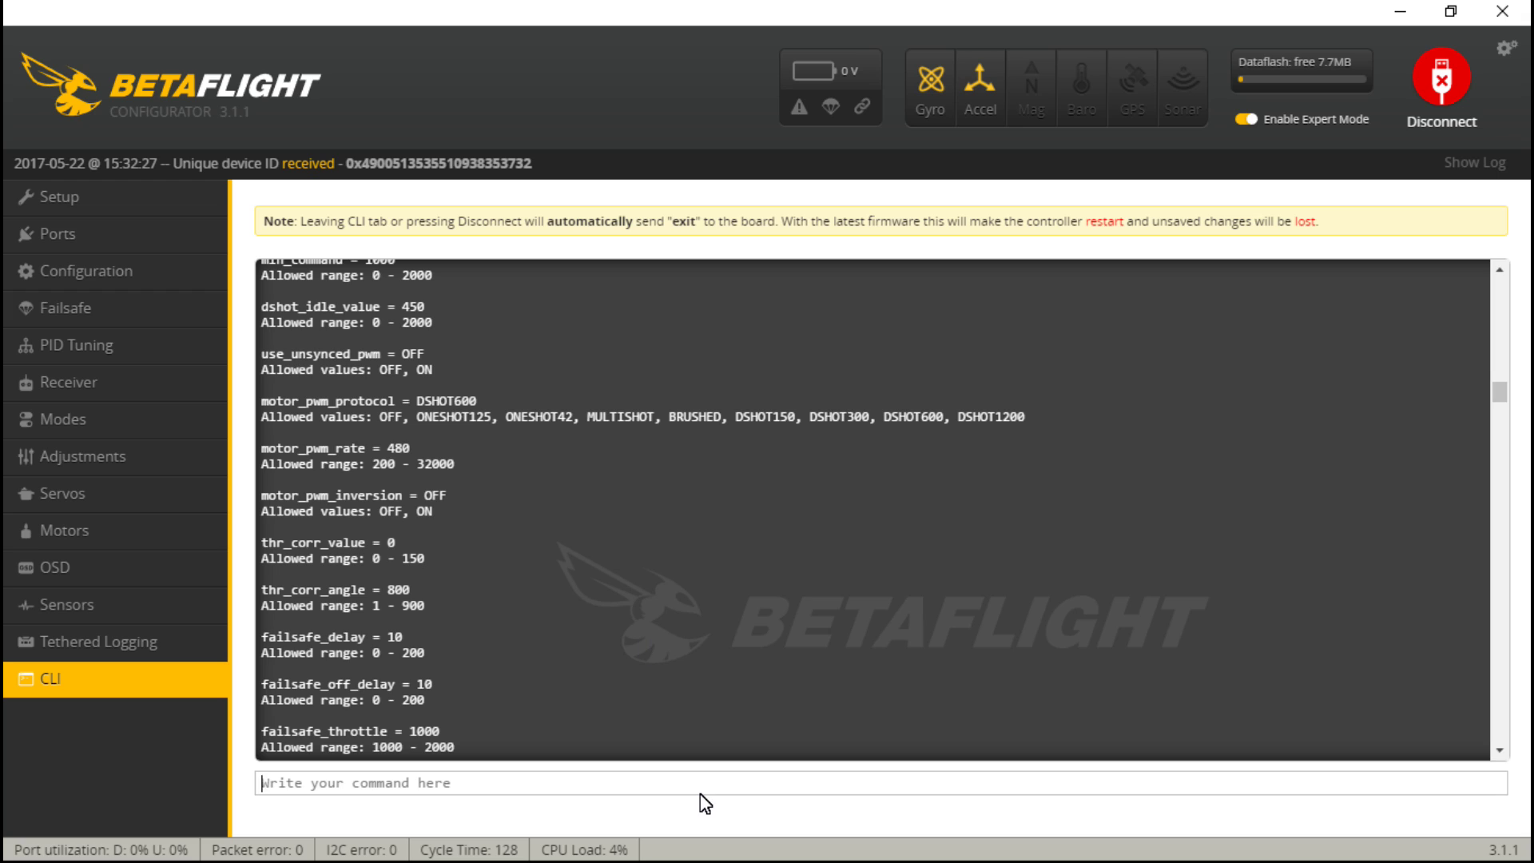
# Set the motor protocol to DSHOT1200 with the CLI command "set motor_pwm_protocol = dshot1200" and check the response.
pyautogui.write('set motor_pwm_pro')
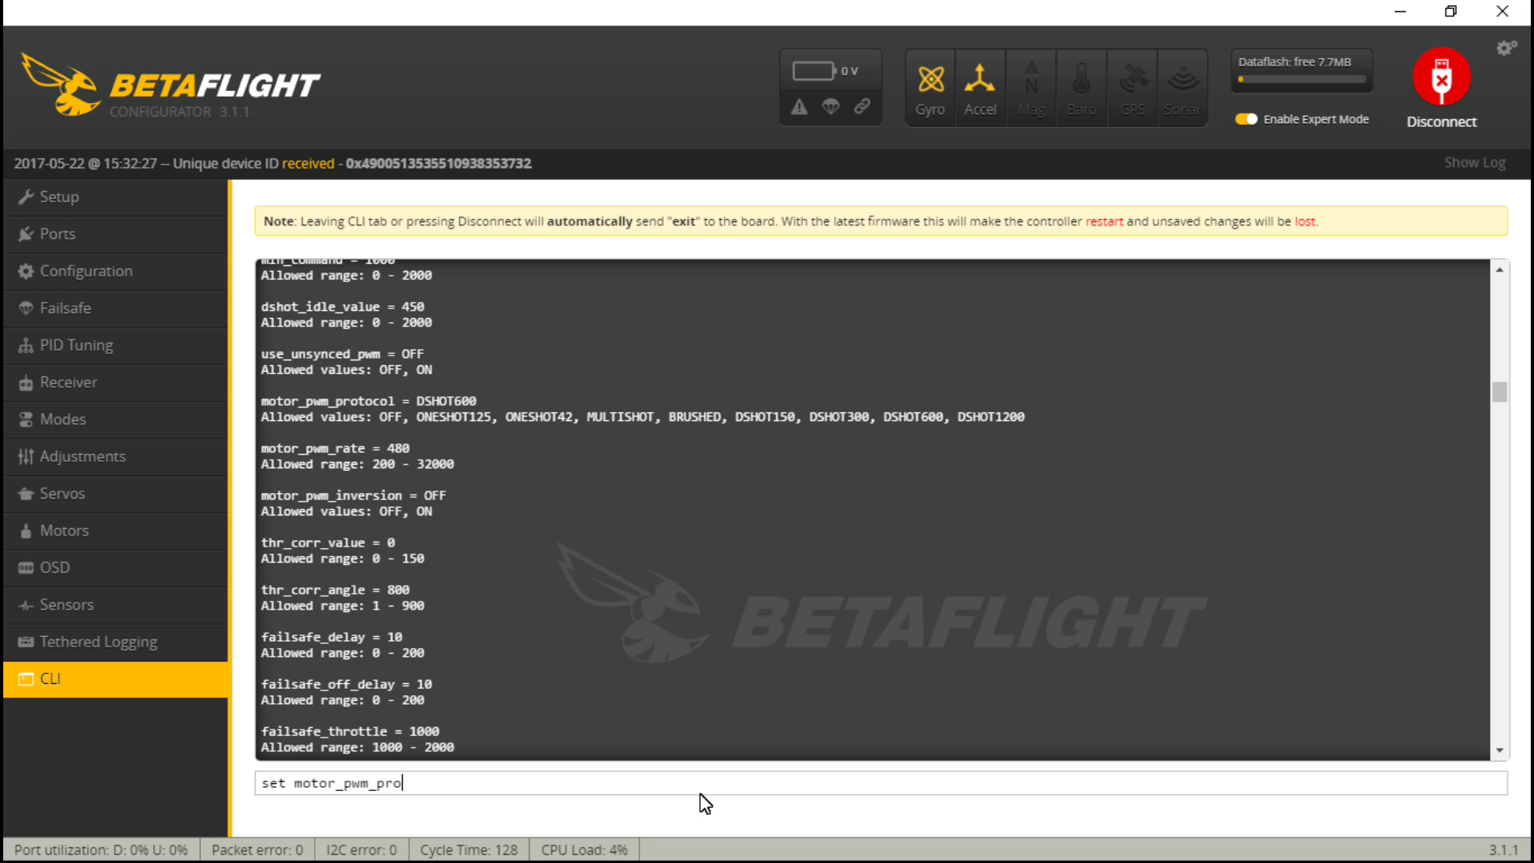
pyautogui.write('tocol = dshot1200')
pyautogui.press('Return')
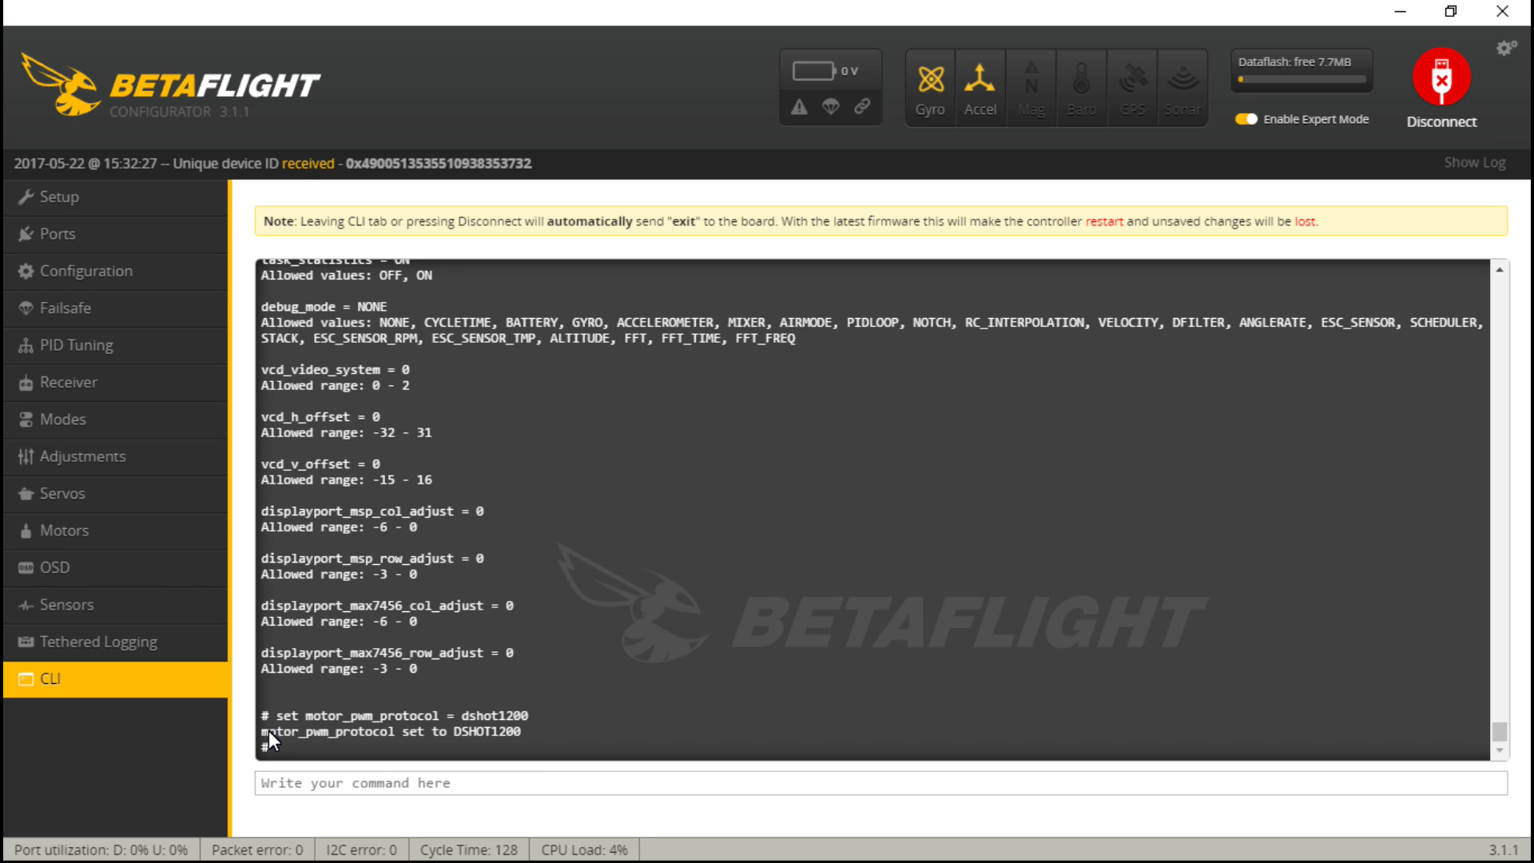
pyautogui.moveTo(269, 733); pyautogui.dragTo(495, 735)
# Enter the invalid CLI command "lkjadsf" to compare its response with that of the motor protocol command.
pyautogui.click(546, 784)
pyautogui.write('lkjadsf')
pyautogui.press('Return')
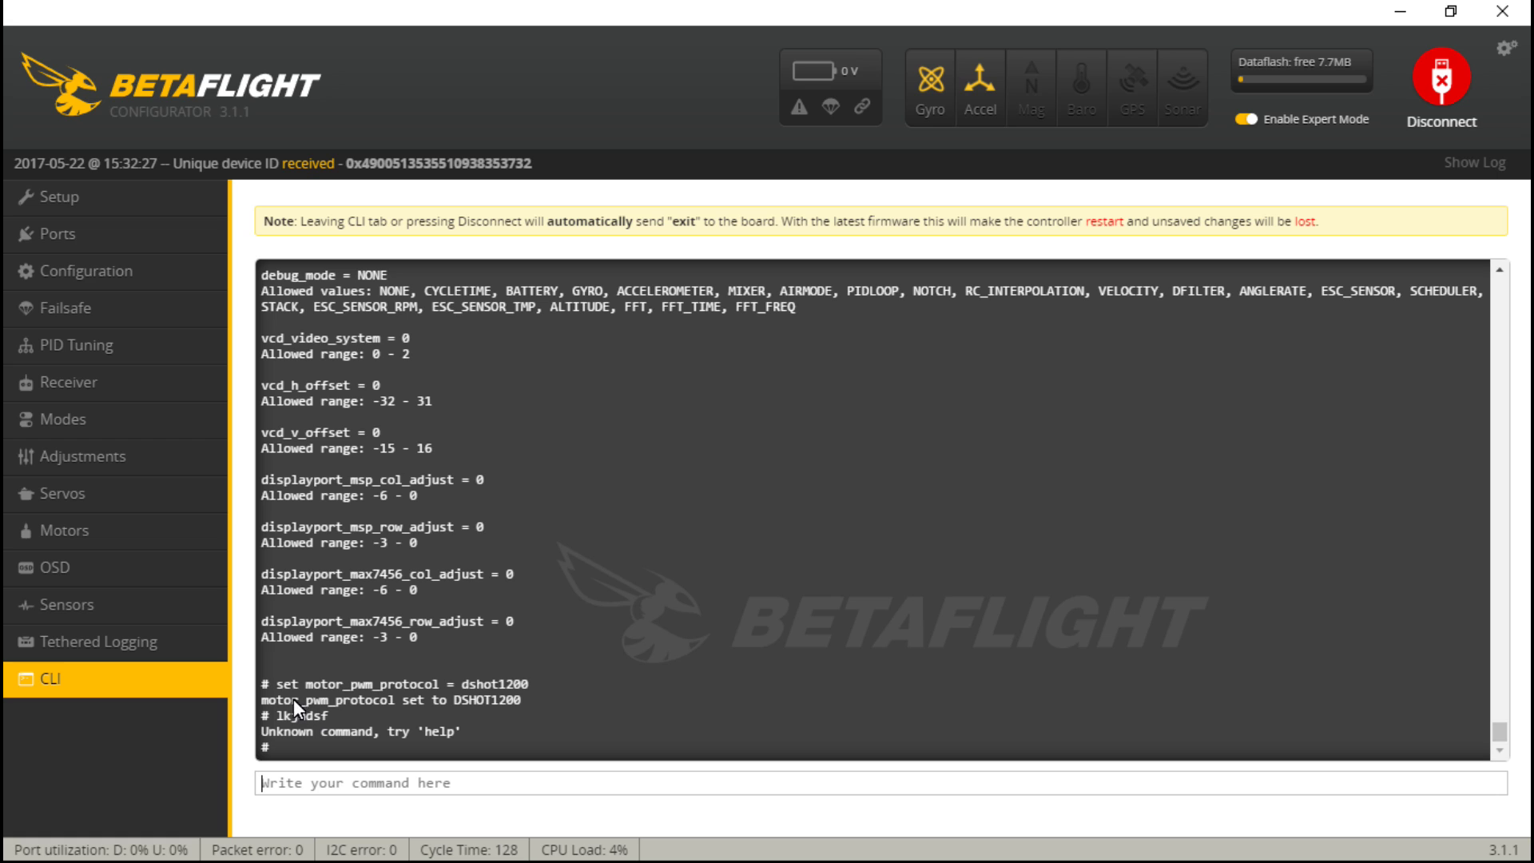
pyautogui.moveTo(361, 706); pyautogui.dragTo(544, 693)
# Save the CLI settings with the save command and reconnect to the flight controller.
pyautogui.click(566, 789)
pyautogui.write('save')
pyautogui.press('Return')
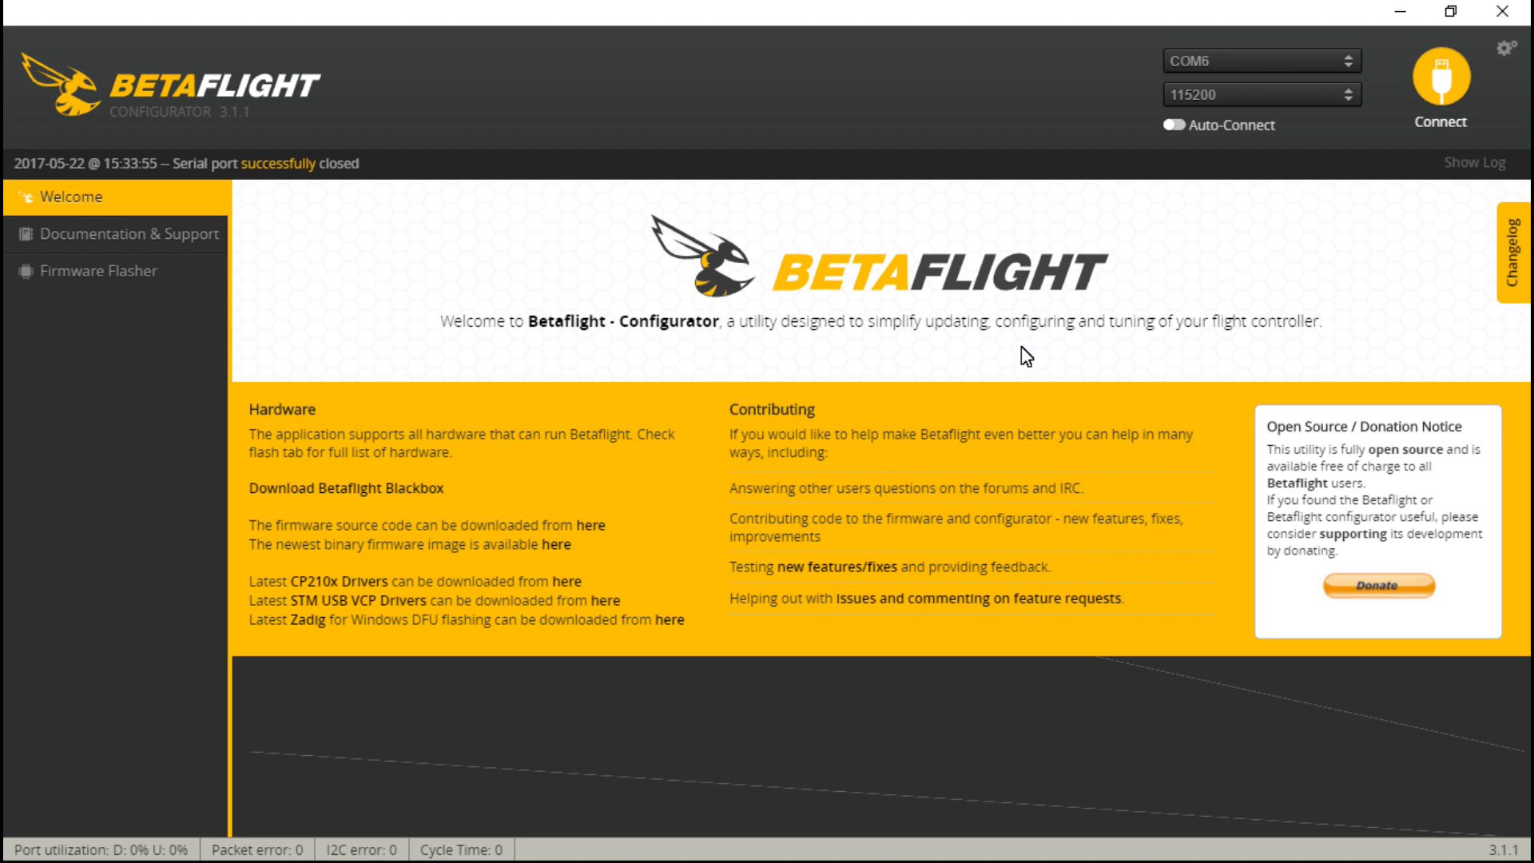
pyautogui.click(1454, 61)
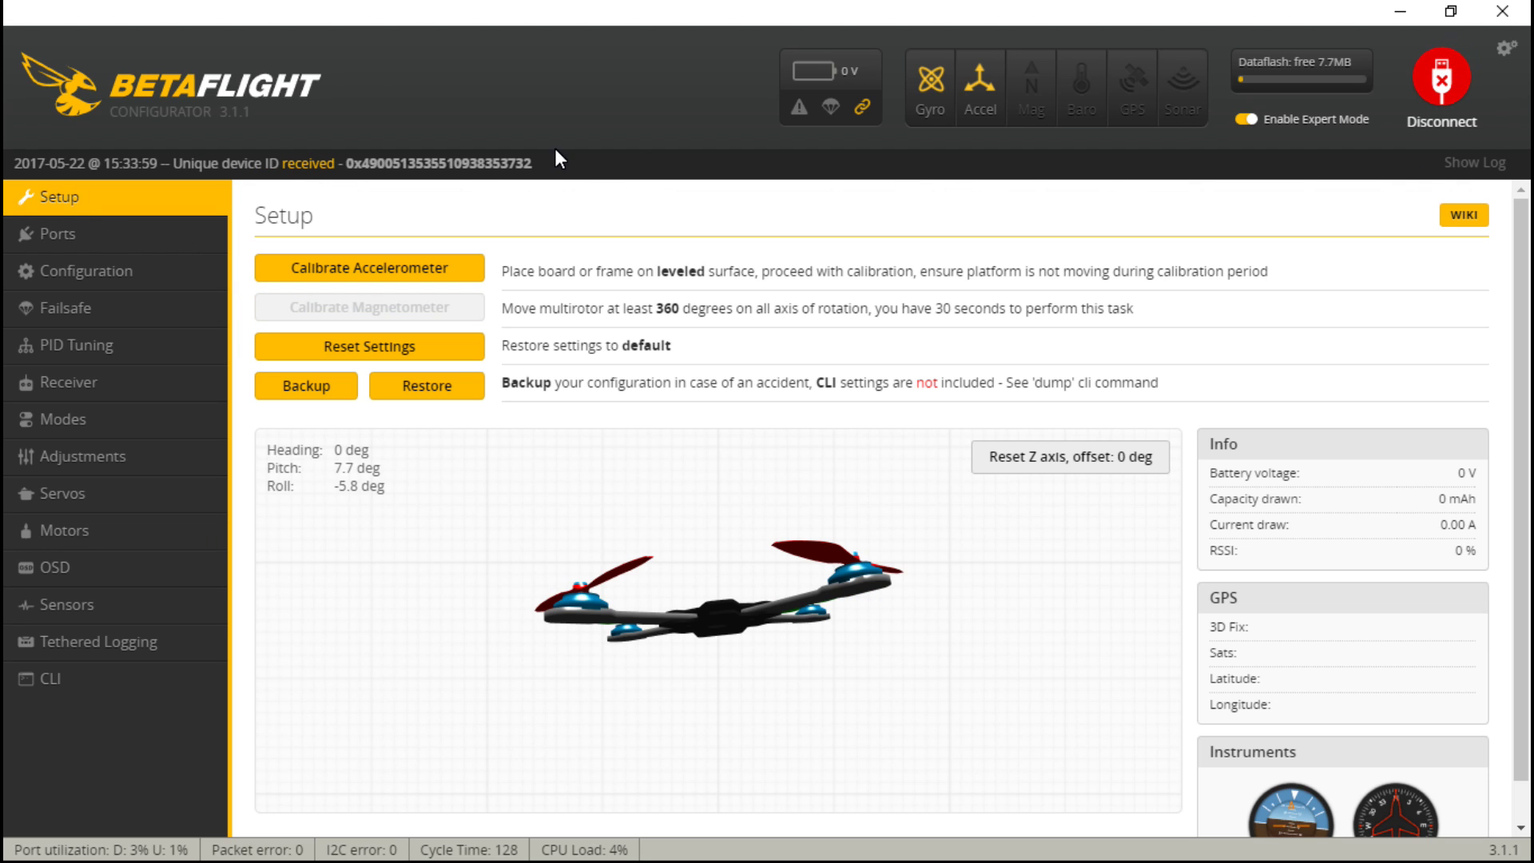
# Check the ESC/Motor protocol in the Configuration settings, disconnect the flight controller, and close the configurator.
pyautogui.click(116, 272)
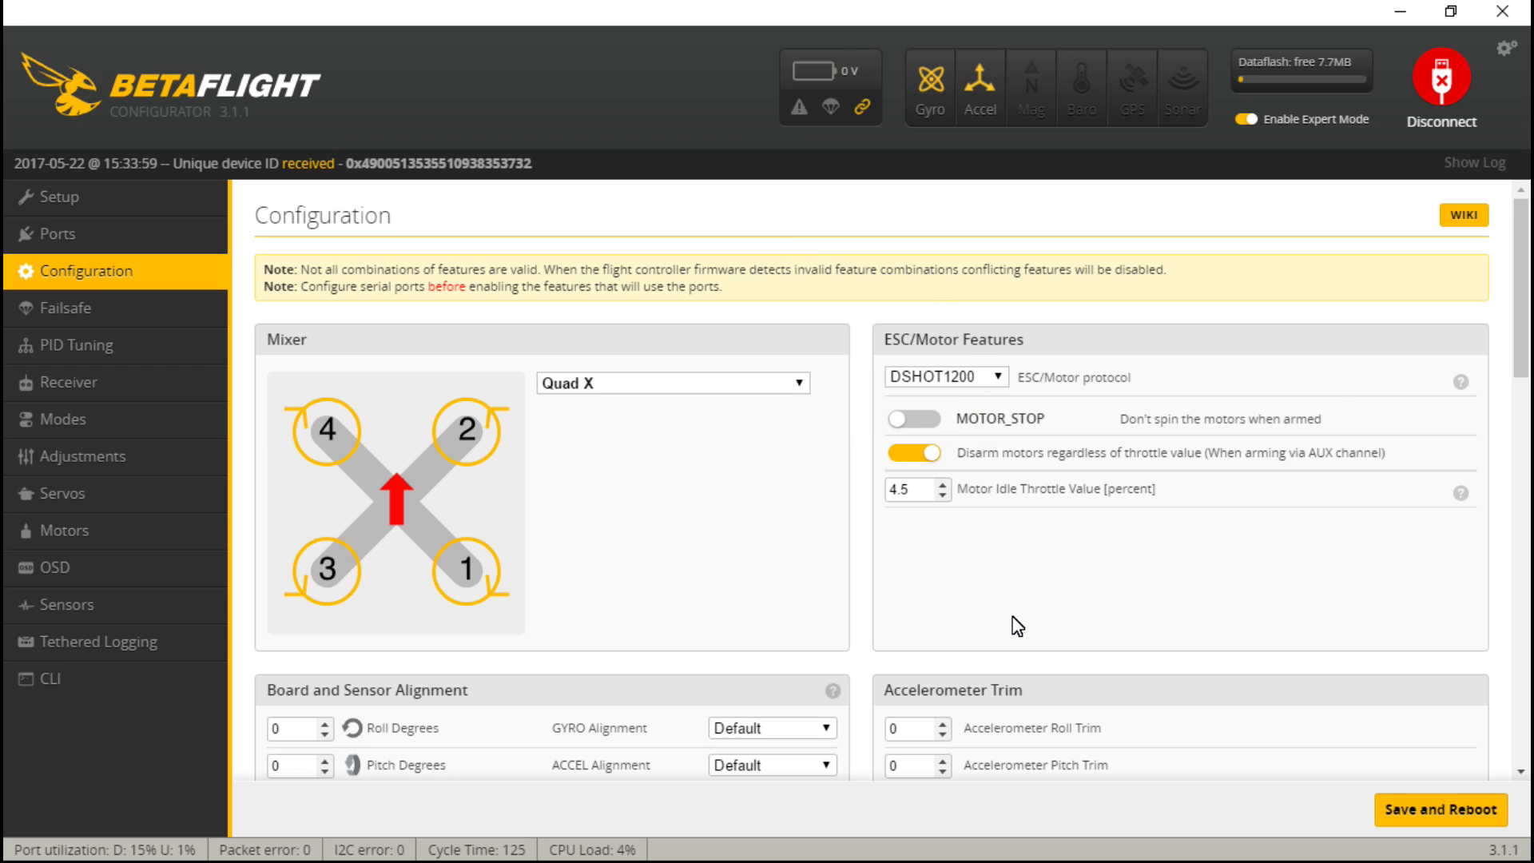
pyautogui.click(1452, 65)
pyautogui.click(1502, 11)
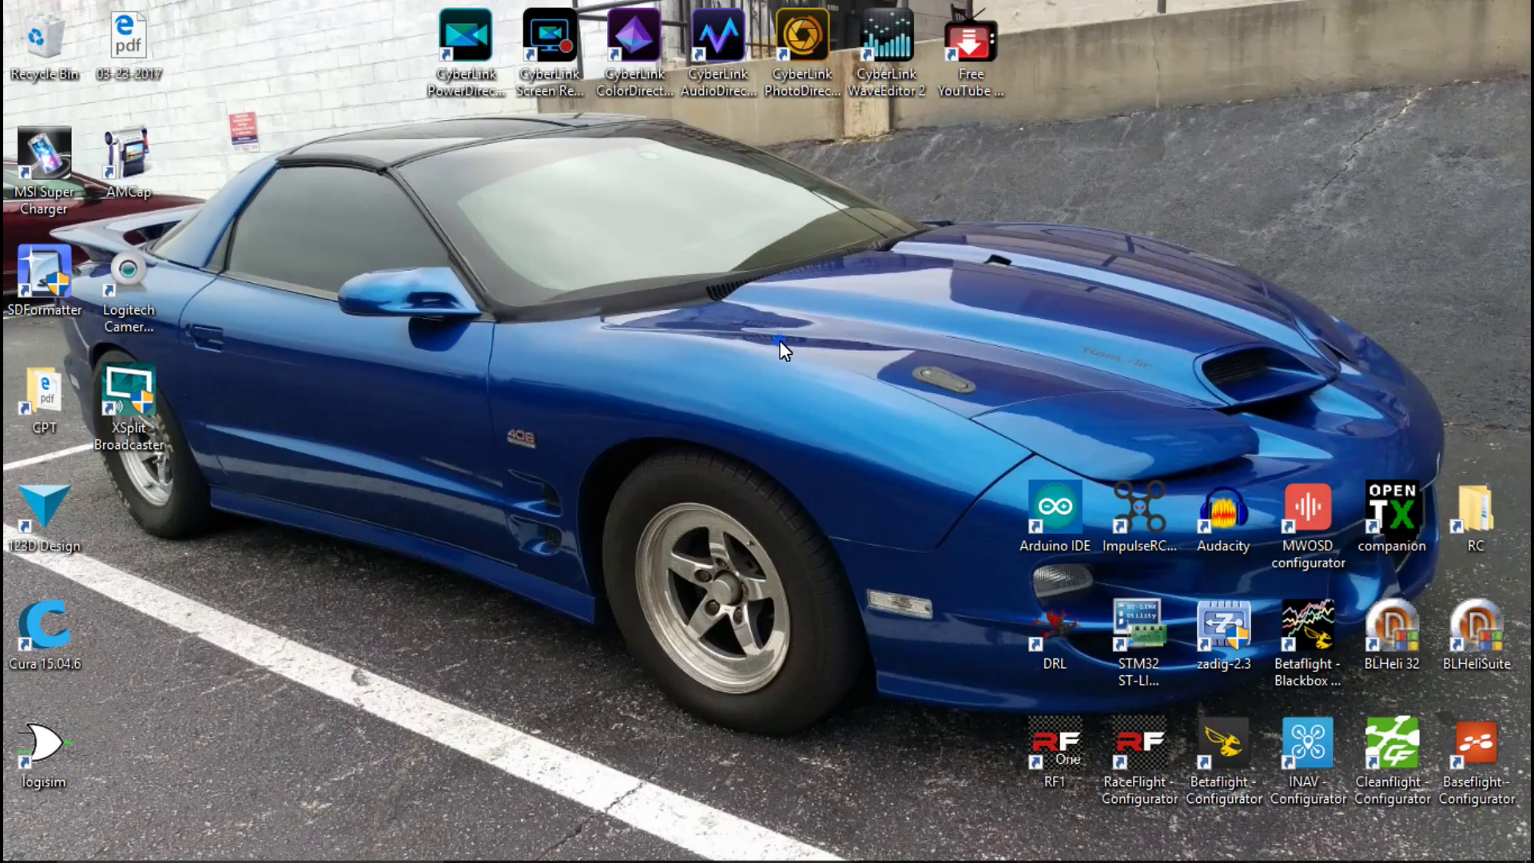